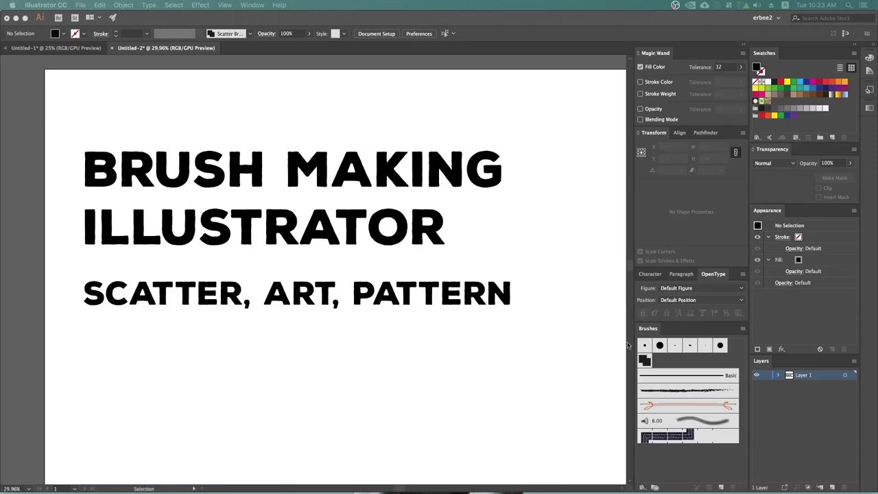
Bring back the hidden Tools panel beside the BRUSH MAKING ILLUSTRATOR title artboard.
{"action": "left_click", "coordinate": [501, 328]}
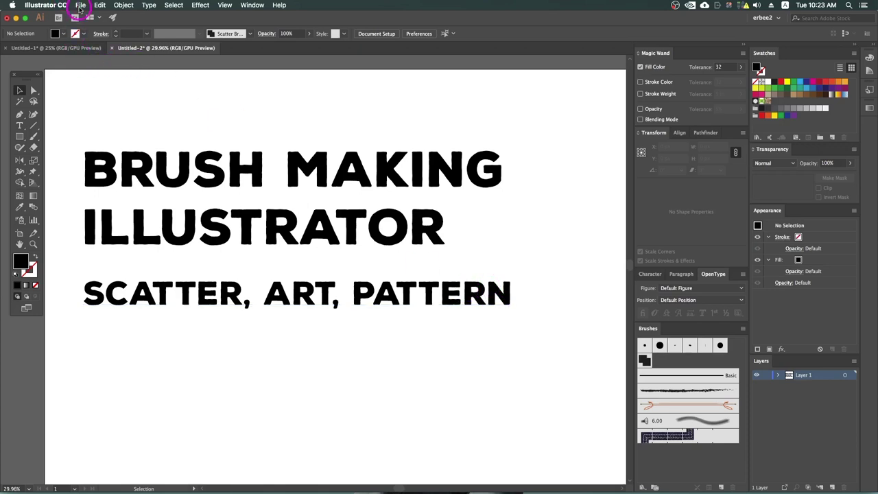
Create a new 5000 × 3300 px document, Untitled-3, and make it the active document.
{"action": "left_click", "coordinate": [80, 6]}
{"action": "left_click", "coordinate": [88, 15]}
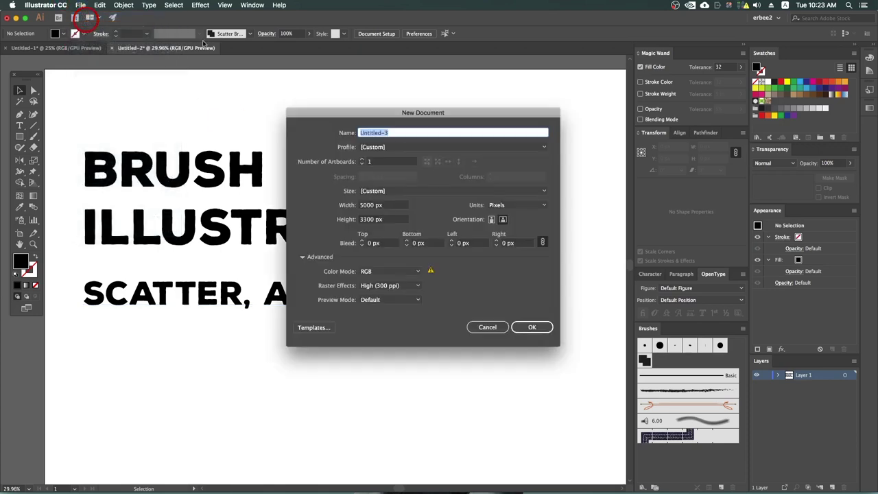
{"action": "left_click", "coordinate": [532, 330]}
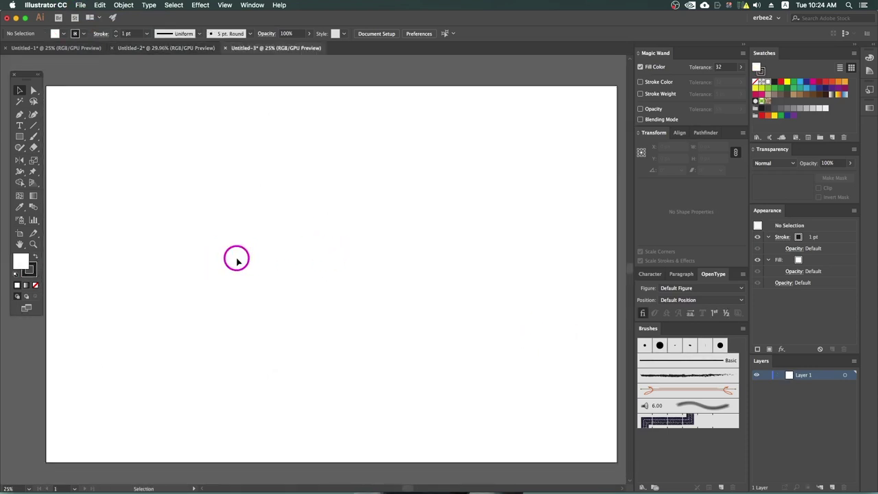
{"action": "left_click", "coordinate": [157, 48]}
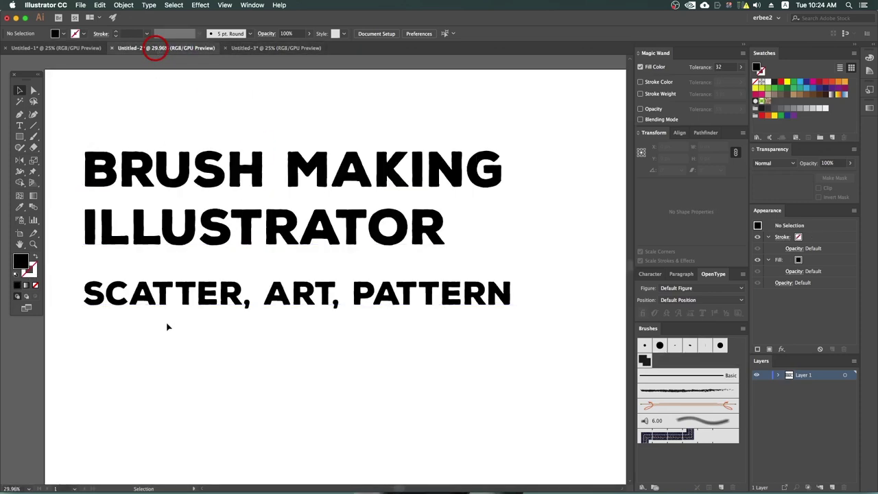
{"action": "left_click", "coordinate": [254, 48]}
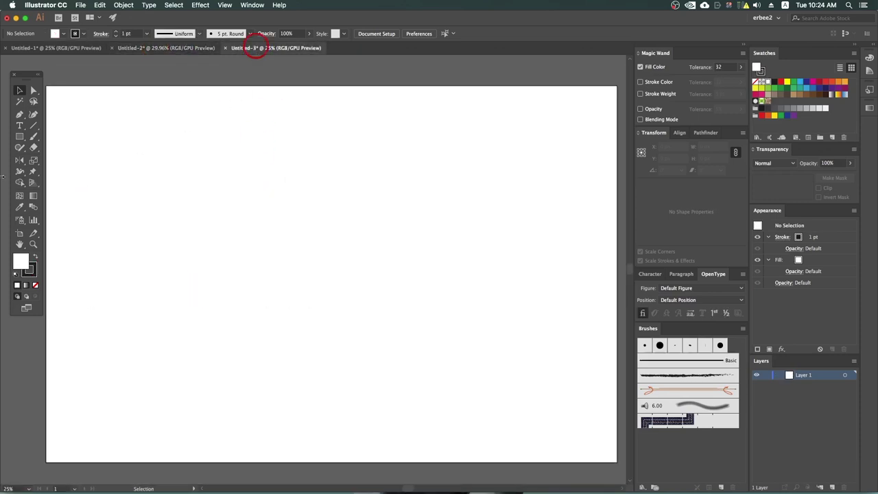
{"action": "left_click", "coordinate": [22, 139]}
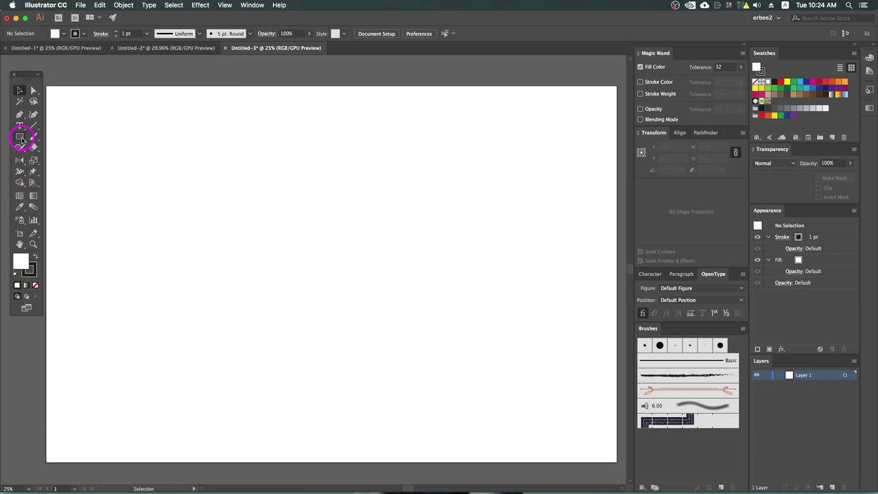
Draw a small square with black fill and no stroke.
{"action": "mouse_move", "coordinate": [186, 171]}
{"action": "left_mouse_down"}
{"action": "mouse_move", "coordinate": [205, 198]}
{"action": "mouse_move", "coordinate": [205, 189]}
{"action": "left_mouse_up"}
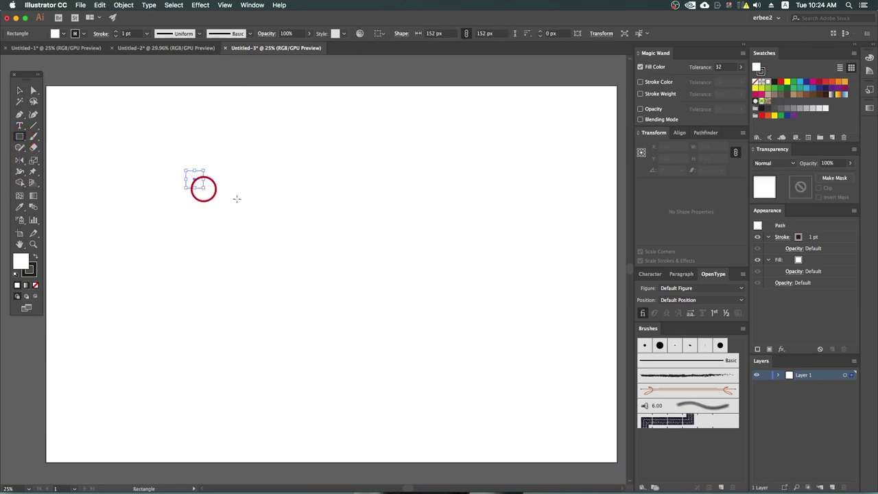
{"action": "left_click", "coordinate": [90, 34]}
{"action": "left_click", "coordinate": [786, 52]}
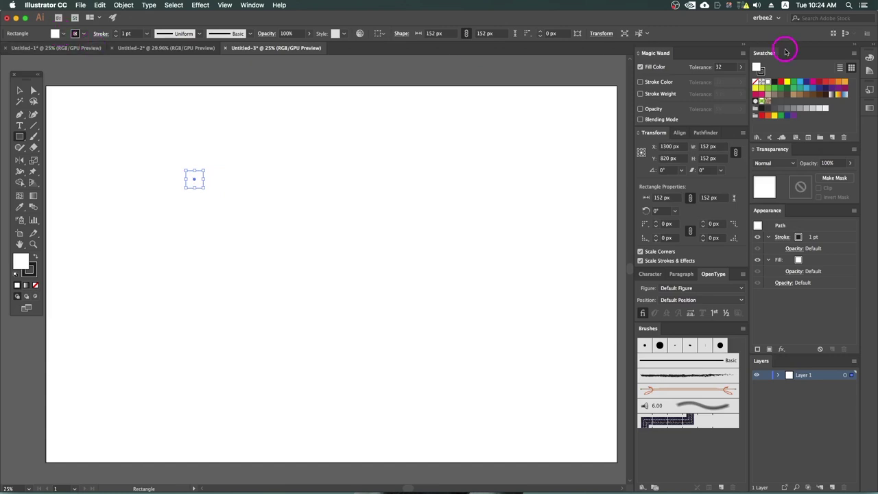
{"action": "left_click", "coordinate": [773, 81]}
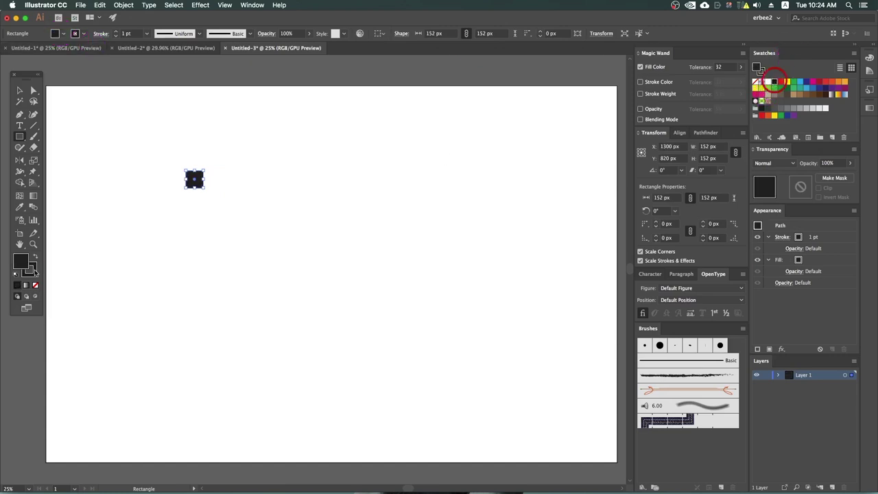
{"action": "left_click", "coordinate": [30, 270]}
{"action": "left_click", "coordinate": [35, 284]}
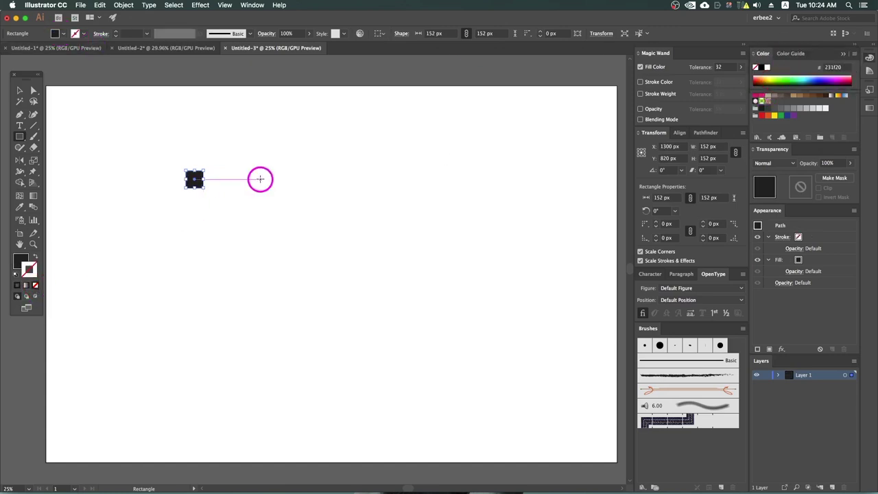
Duplicate the square twice into an overlapping cluster and select all three.
{"action": "key", "text": "v"}
{"action": "left_click", "coordinate": [214, 187]}
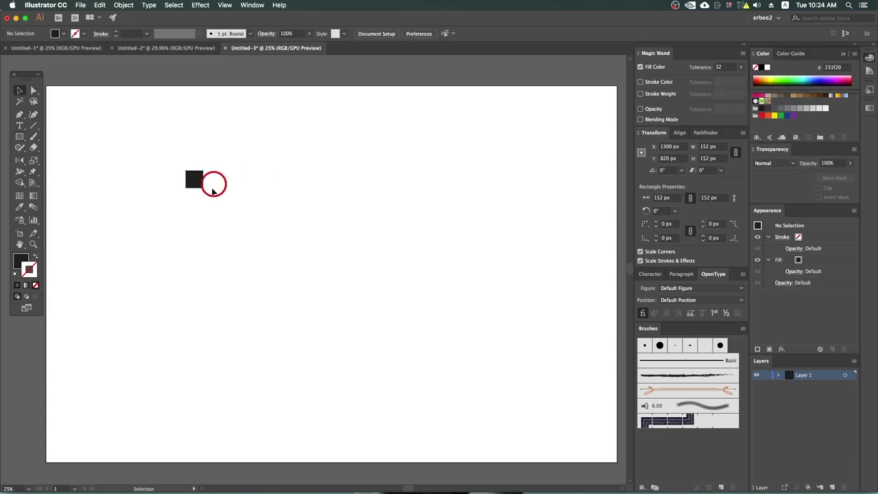
{"action": "scroll", "coordinate": [206, 185], "scroll_direction": "up", "scroll_amount": 2}
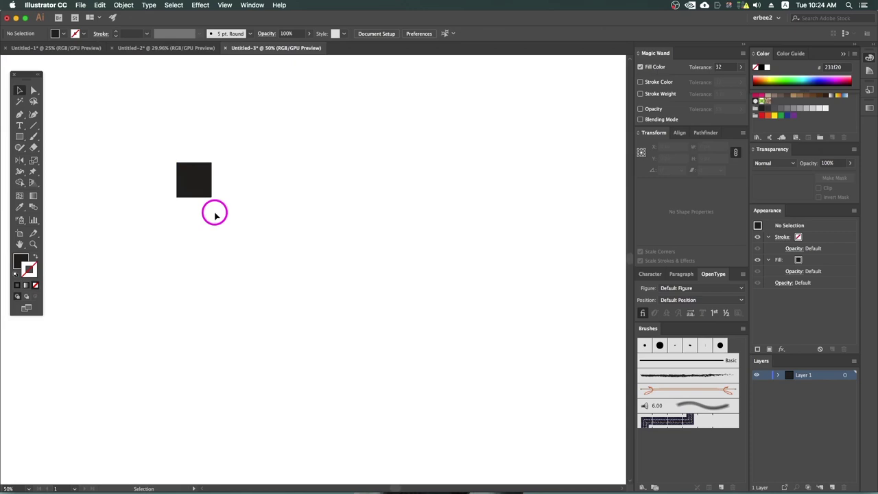
{"action": "mouse_move", "coordinate": [205, 176]}
{"action": "left_mouse_down"}
{"action": "mouse_move", "coordinate": [228, 216]}
{"action": "mouse_move", "coordinate": [224, 199]}
{"action": "left_mouse_up"}
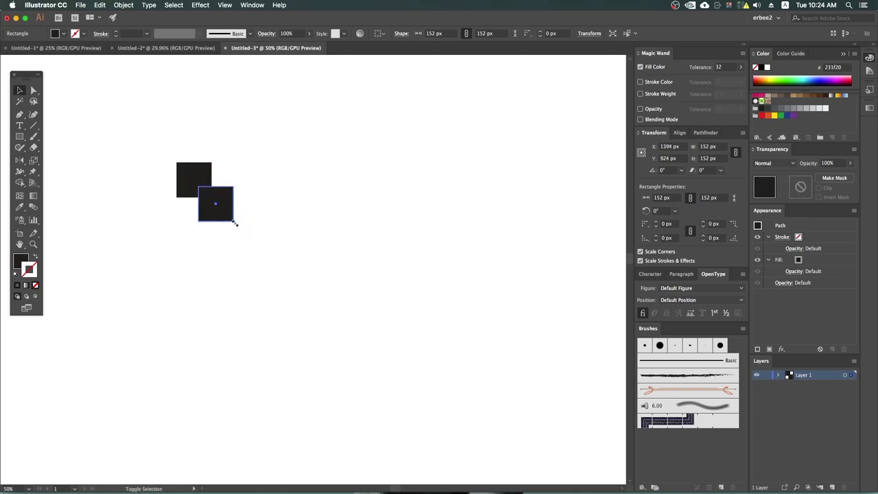
{"action": "left_click", "coordinate": [235, 247]}
{"action": "left_click_drag", "start_coordinate": [219, 204], "coordinate": [230, 176]}
{"action": "left_click", "coordinate": [280, 221]}
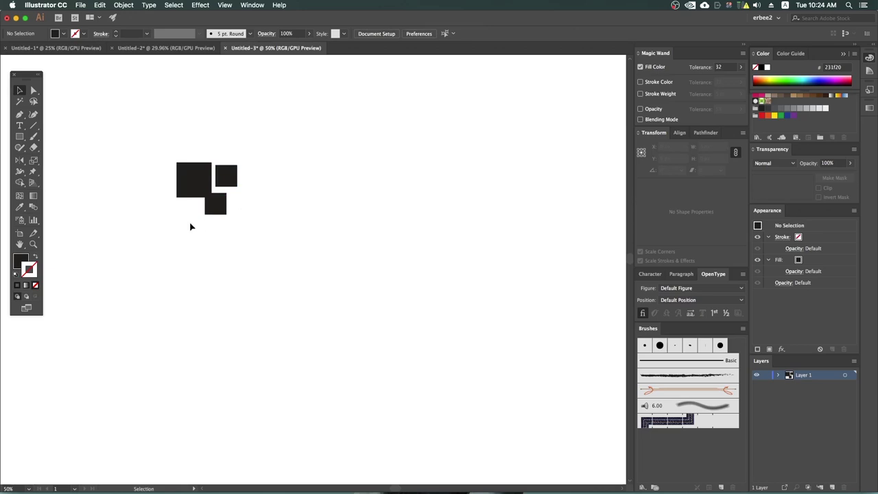
{"action": "left_click_drag", "start_coordinate": [156, 149], "coordinate": [287, 268]}
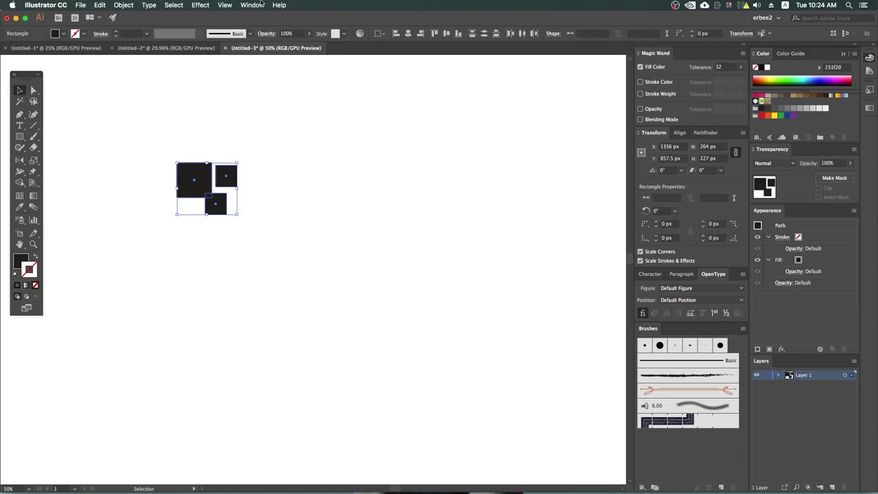
Hide and reshow the Brushes panel from the Window menu.
{"action": "left_click", "coordinate": [259, 4]}
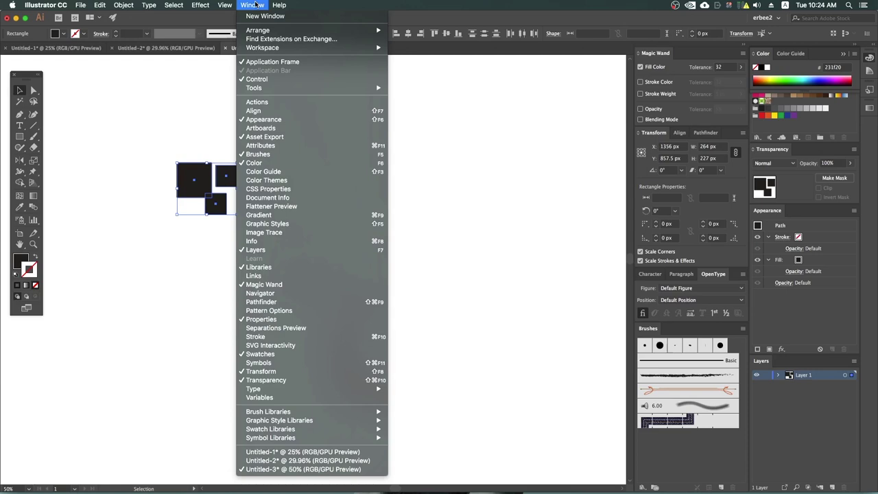
{"action": "left_click", "coordinate": [288, 154]}
{"action": "left_click", "coordinate": [250, 5]}
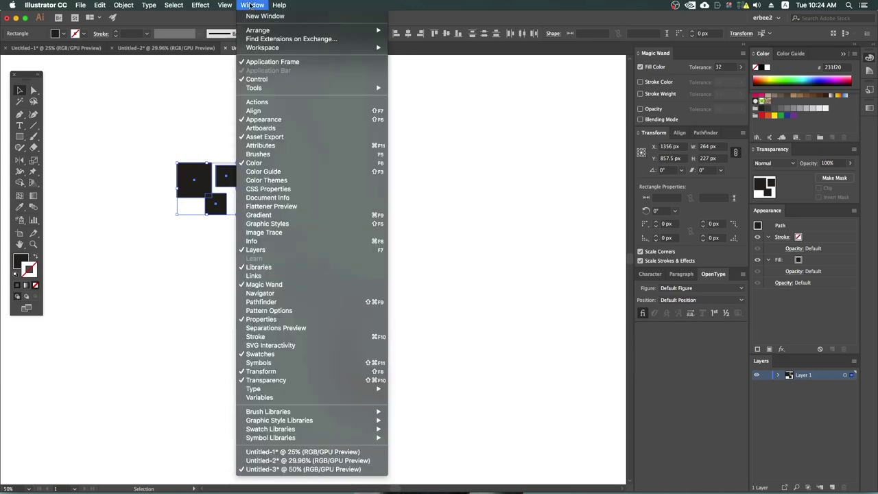
{"action": "left_click", "coordinate": [264, 154]}
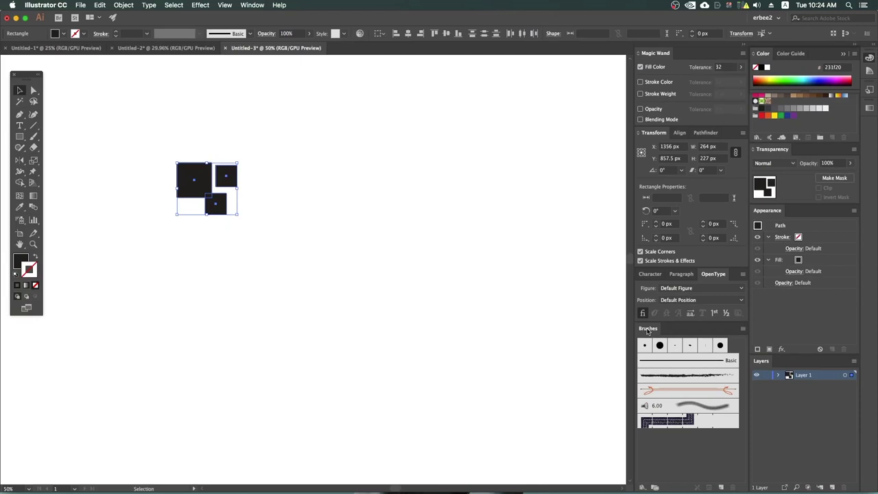
Switch workspaces and back, float the Brushes panel, and duplicate the square cluster rightward.
{"action": "left_click", "coordinate": [764, 17]}
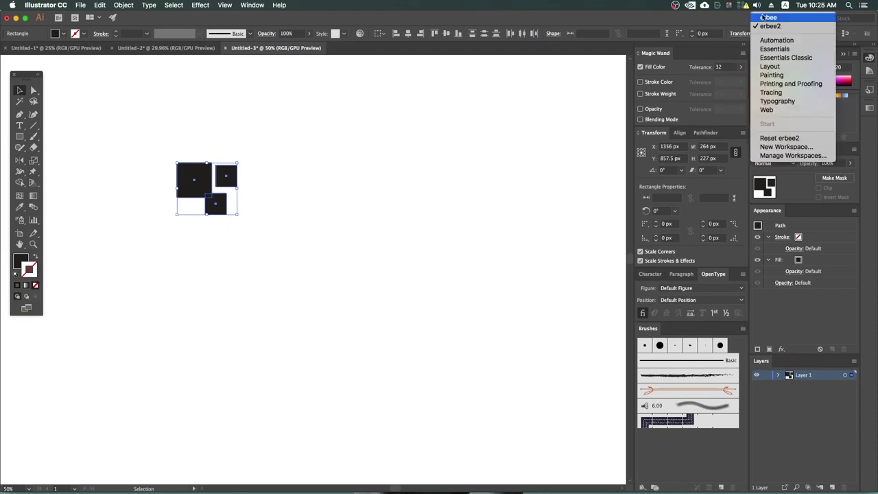
{"action": "left_click", "coordinate": [766, 18]}
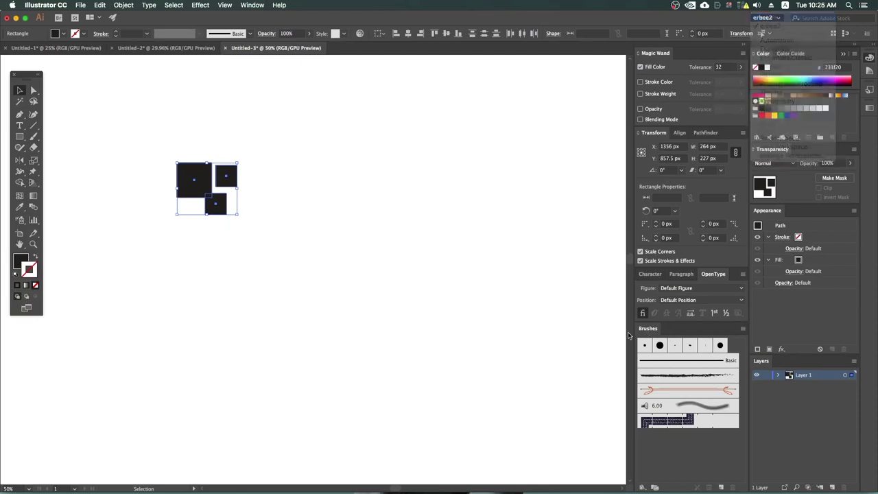
{"action": "left_click", "coordinate": [763, 17]}
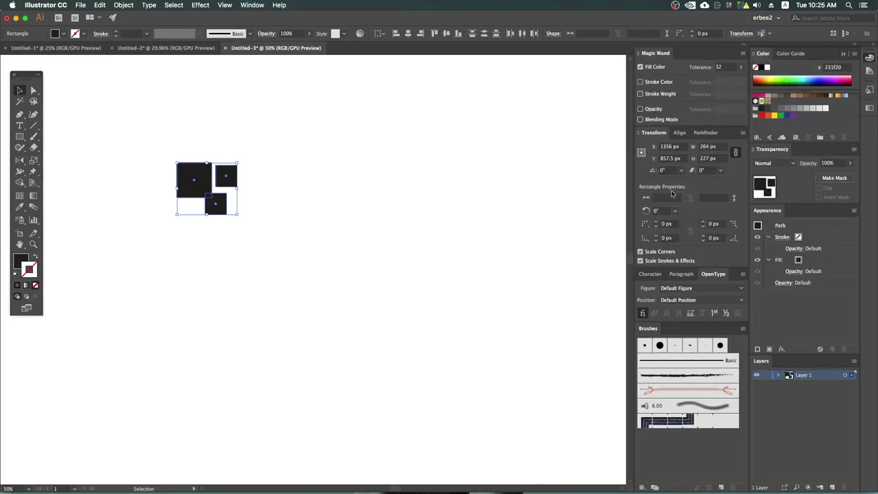
{"action": "left_click_drag", "start_coordinate": [650, 333], "coordinate": [469, 171]}
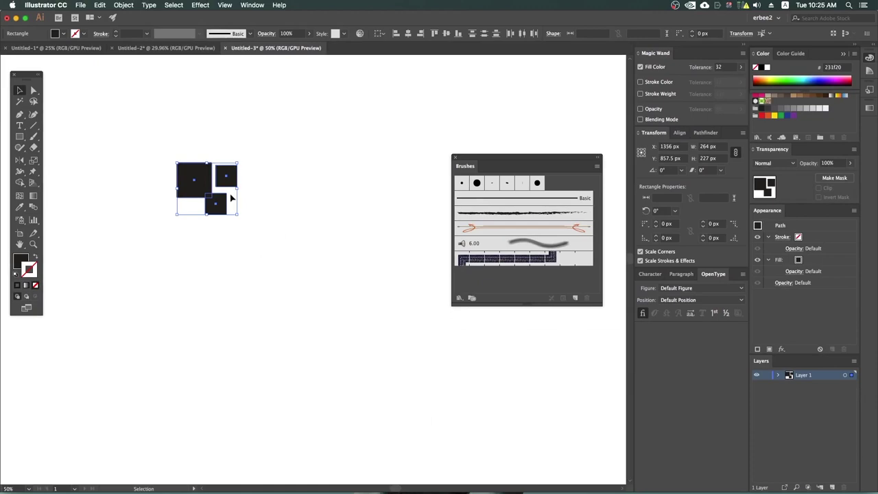
{"action": "mouse_move", "coordinate": [197, 192]}
{"action": "left_mouse_down"}
{"action": "mouse_move", "coordinate": [141, 170]}
{"action": "mouse_move", "coordinate": [242, 162]}
{"action": "mouse_move", "coordinate": [217, 163]}
{"action": "left_mouse_up"}
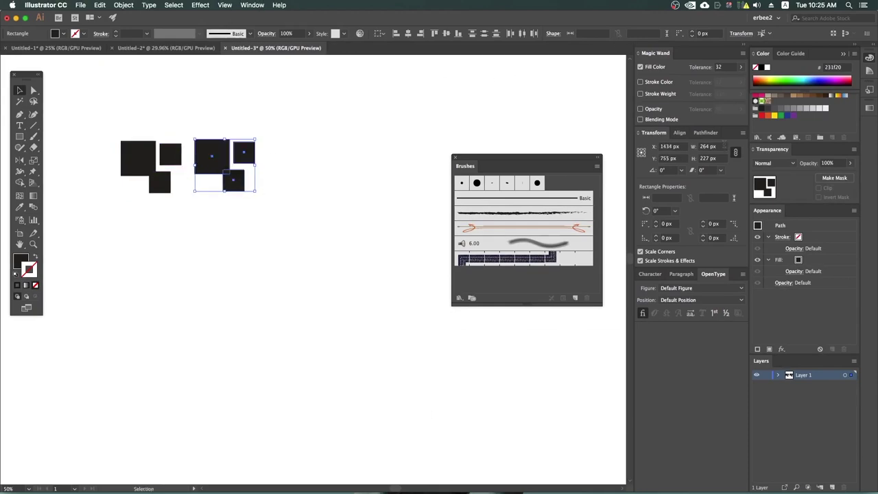
Unite the right square cluster with Pathfinder and drag it into Brushes as a Scatter Brush.
{"action": "left_click", "coordinate": [705, 132]}
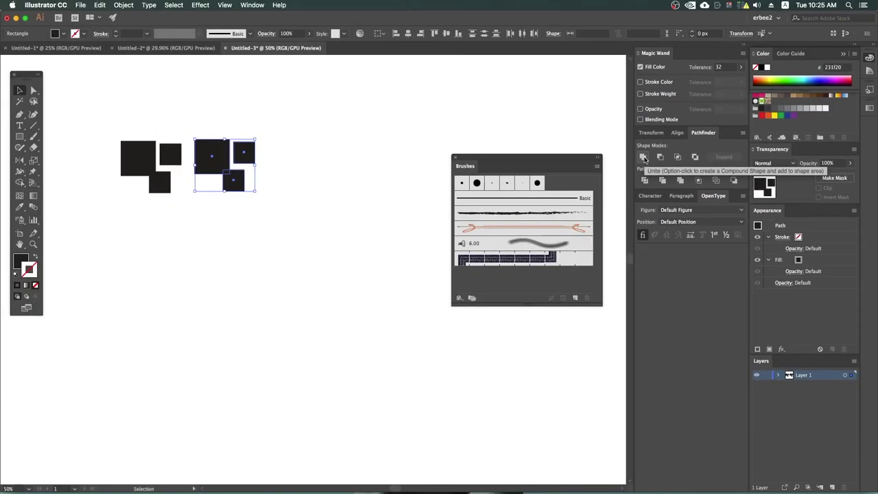
{"action": "left_click", "coordinate": [643, 157]}
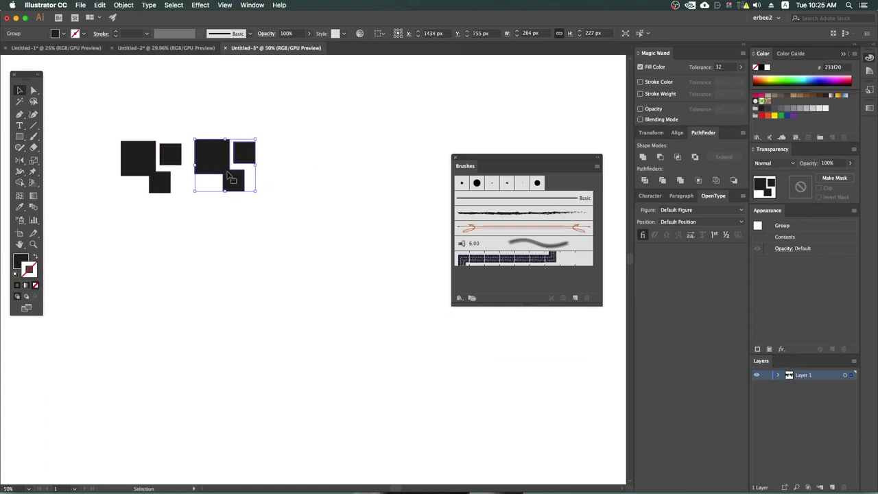
{"action": "left_click", "coordinate": [154, 174]}
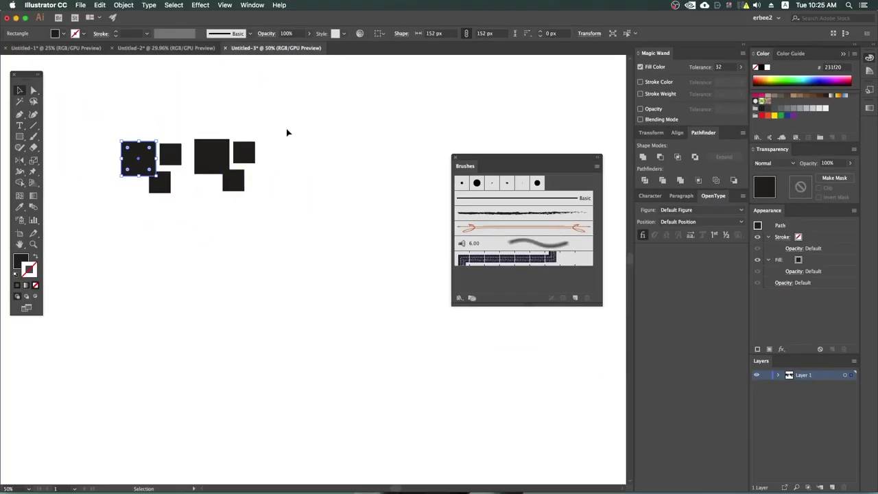
{"action": "left_click_drag", "start_coordinate": [286, 128], "coordinate": [177, 226]}
{"action": "left_click", "coordinate": [274, 154]}
{"action": "left_click", "coordinate": [242, 184]}
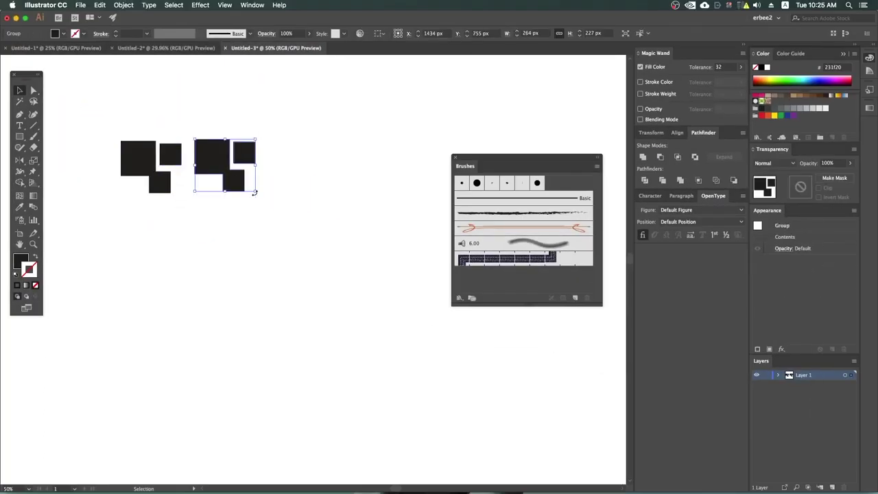
{"action": "left_click_drag", "start_coordinate": [244, 158], "coordinate": [516, 287]}
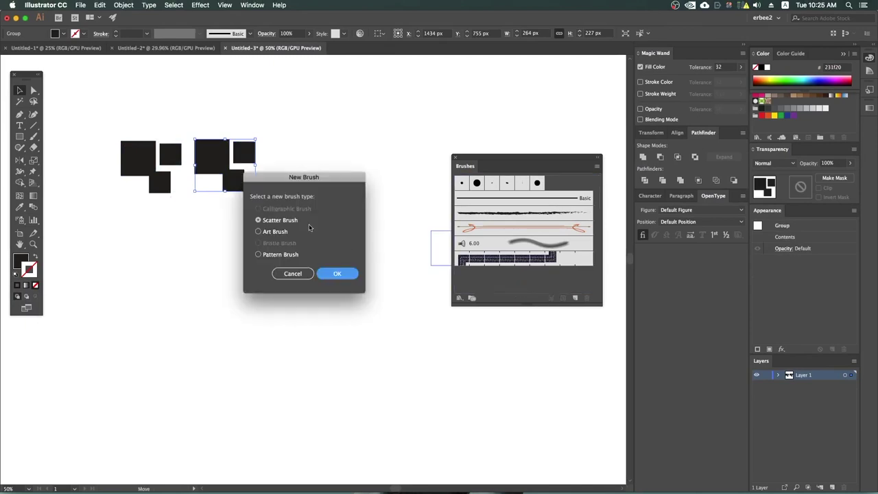
Reselect the merged shape and make a new Scatter Brush from it via New Brush.
{"action": "left_click", "coordinate": [292, 272]}
{"action": "left_click", "coordinate": [281, 244]}
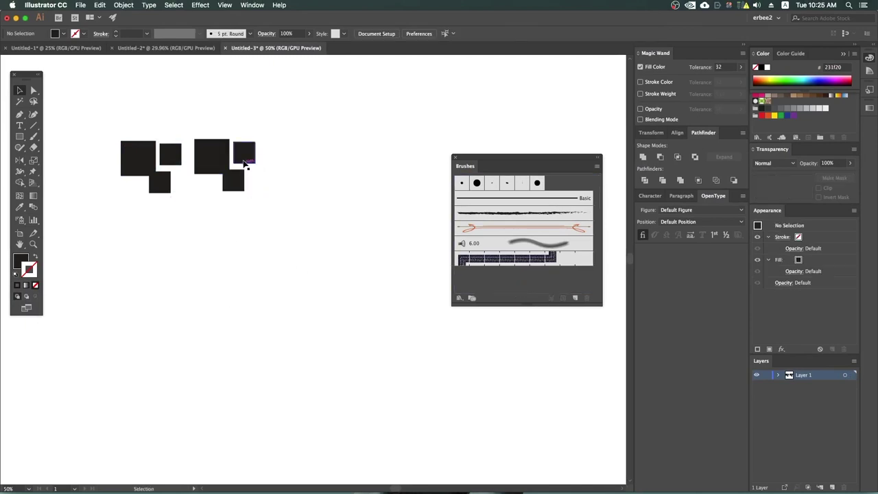
{"action": "left_click", "coordinate": [239, 180]}
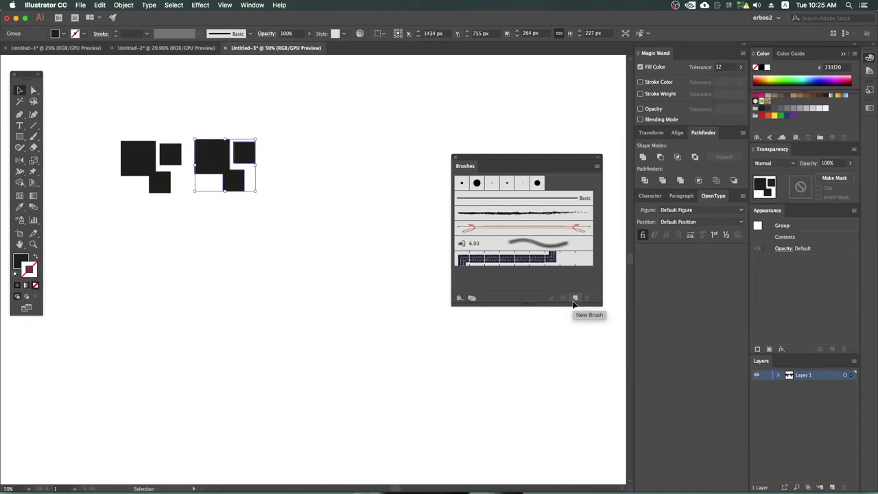
{"action": "left_click", "coordinate": [574, 299]}
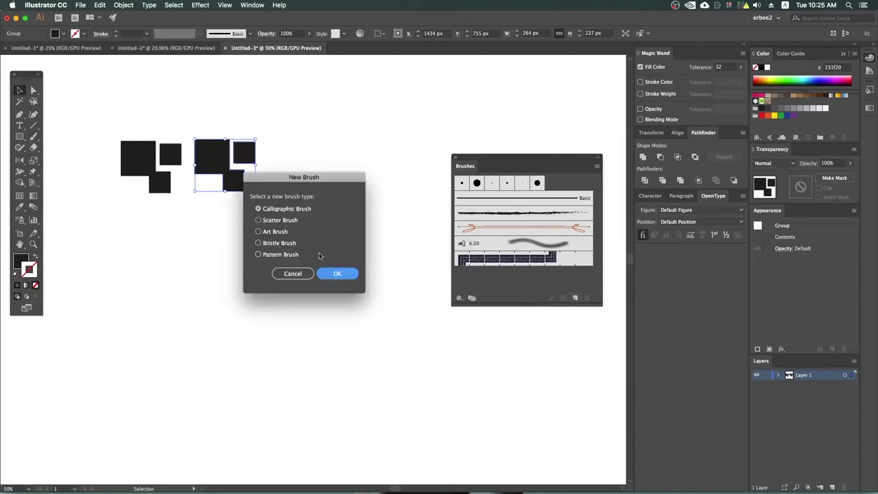
{"action": "left_click", "coordinate": [258, 220]}
{"action": "left_click", "coordinate": [324, 278]}
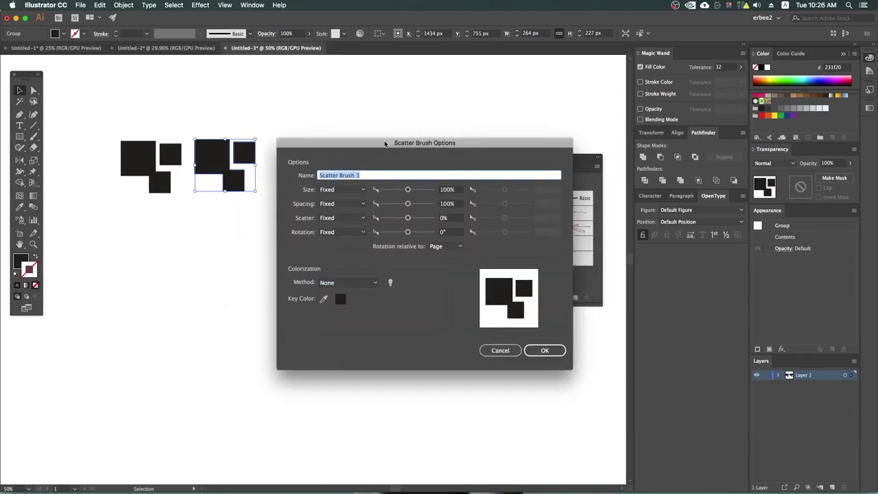
Name the scatter brush 'squares', keep Size Fixed, and set rotation relative to Path.
{"action": "type", "text": "boxe"}
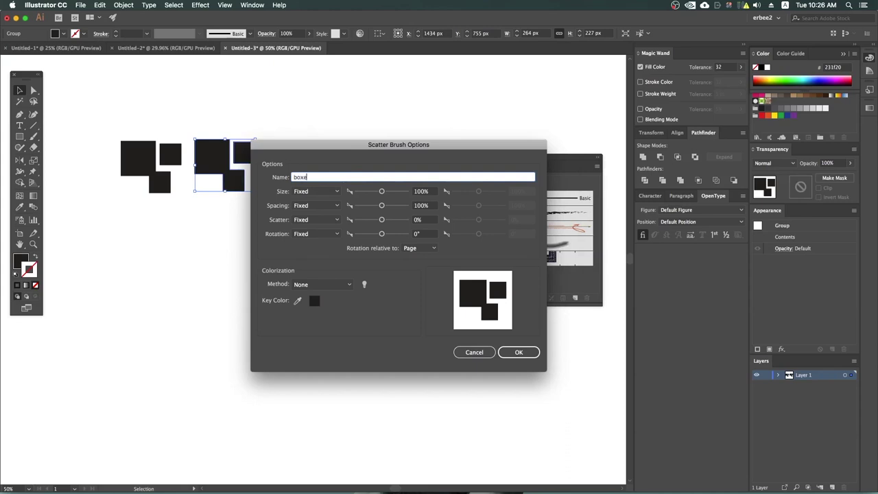
{"action": "key", "text": "BackSpace"}
{"action": "key", "text": "BackSpace"}
{"action": "key", "text": "BackSpace"}
{"action": "type", "text": "res"}
{"action": "left_click", "coordinate": [329, 195]}
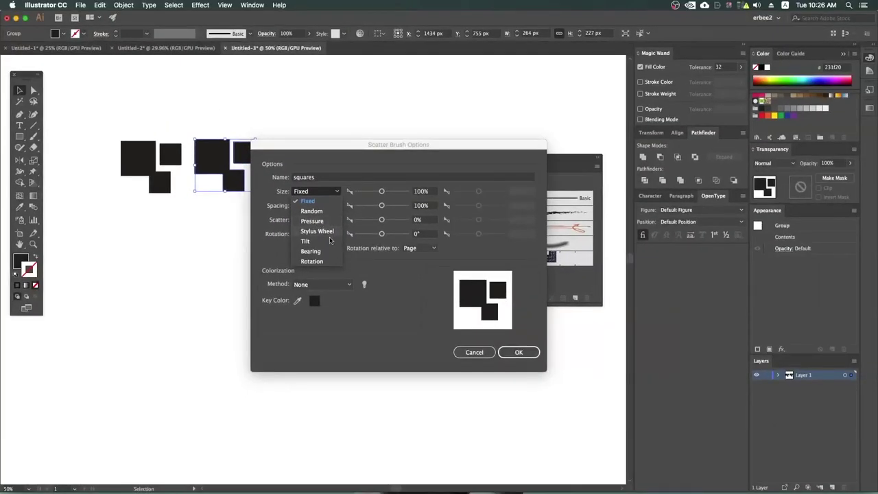
{"action": "left_click", "coordinate": [356, 233]}
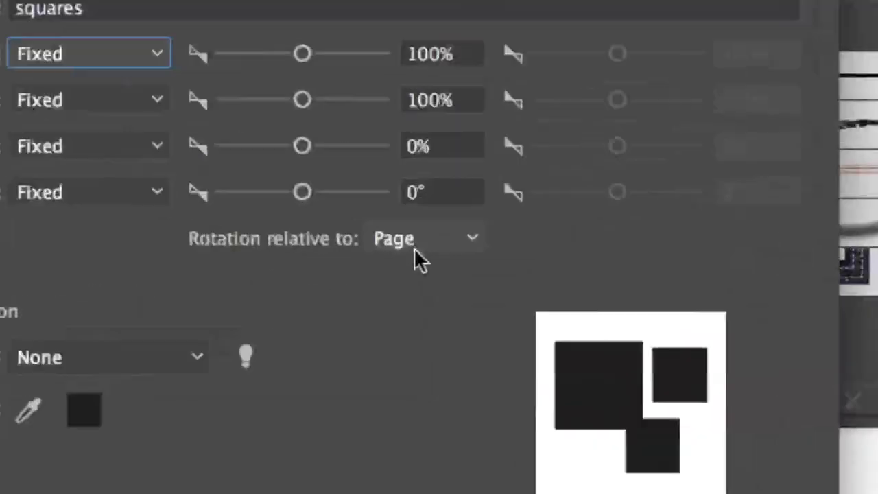
{"action": "left_click", "coordinate": [416, 250]}
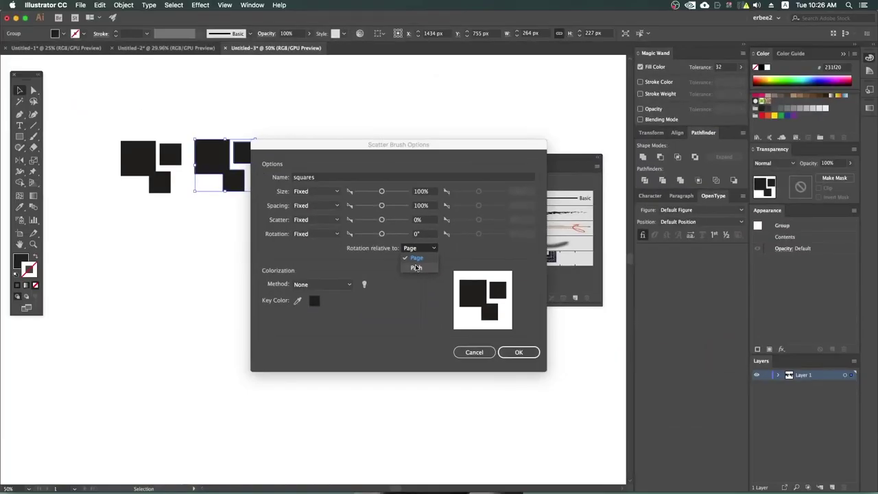
{"action": "left_click", "coordinate": [416, 267]}
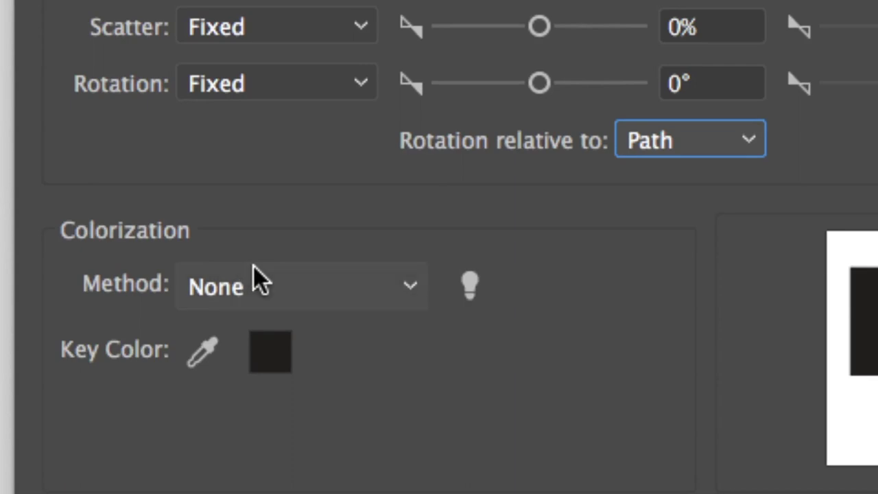
Set the squares brush colorization method to Tints and save the brush.
{"action": "left_click", "coordinate": [292, 302]}
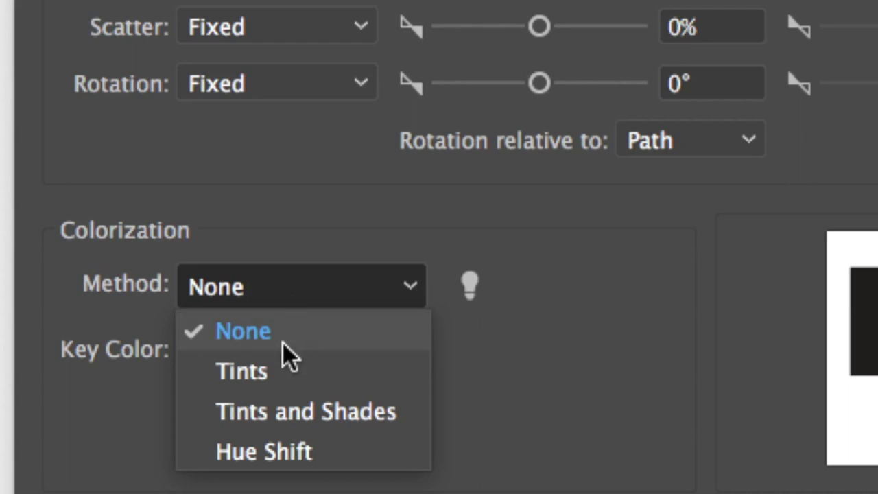
{"action": "left_click", "coordinate": [287, 369]}
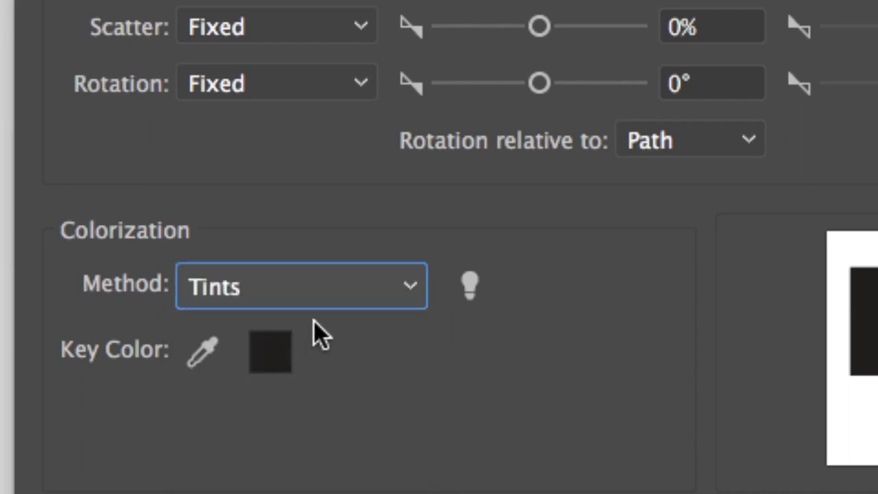
{"action": "left_click", "coordinate": [322, 300]}
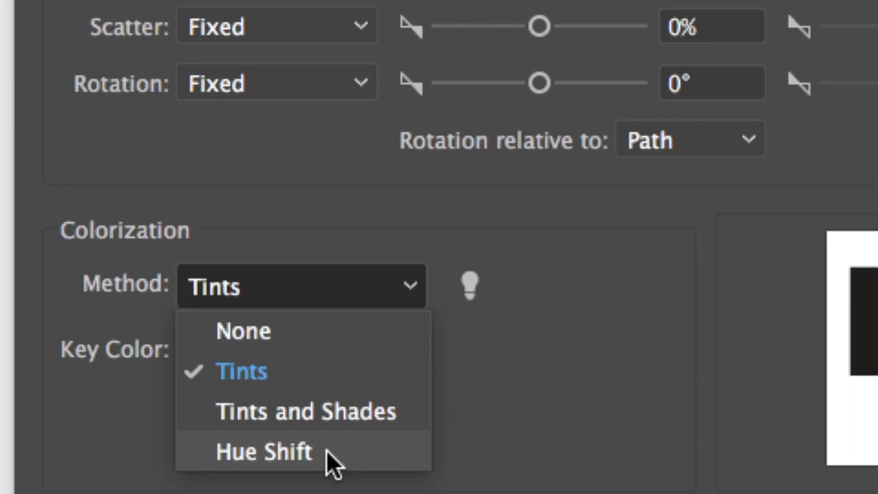
{"action": "left_click", "coordinate": [323, 387]}
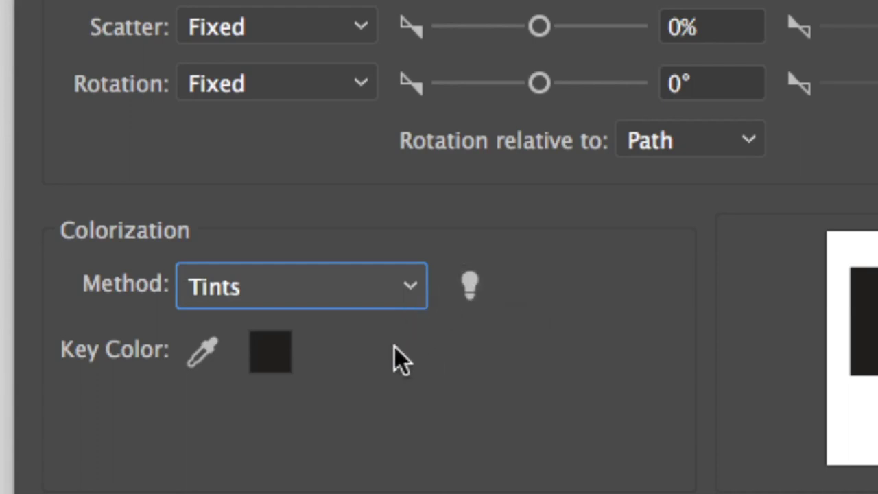
{"action": "left_click", "coordinate": [333, 305]}
{"action": "left_click", "coordinate": [329, 370]}
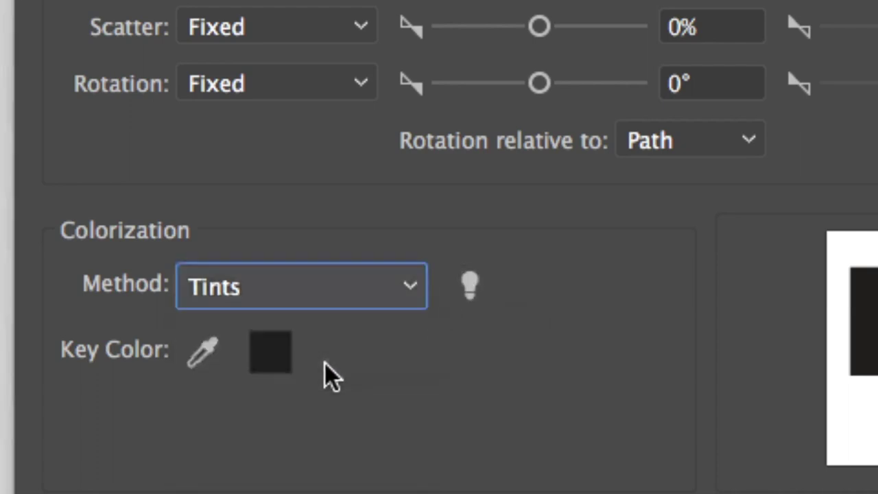
{"action": "left_click", "coordinate": [324, 310]}
{"action": "left_click", "coordinate": [318, 331]}
{"action": "left_click", "coordinate": [329, 300]}
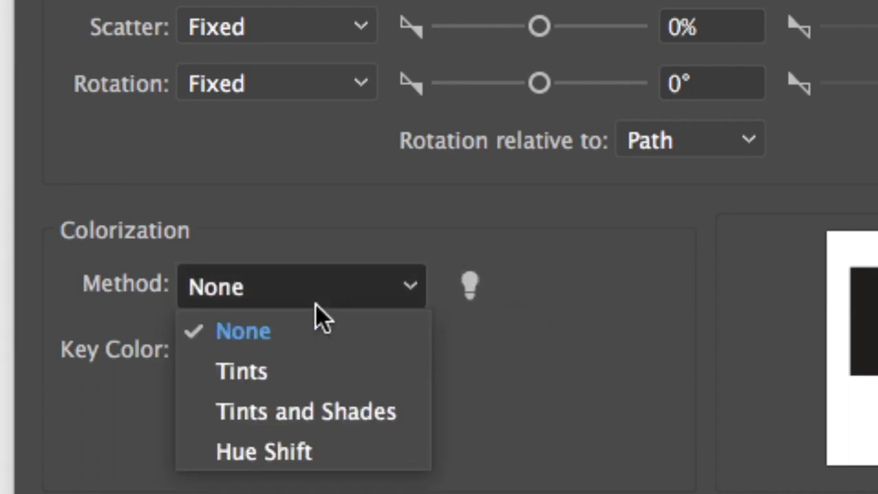
{"action": "left_click", "coordinate": [308, 367]}
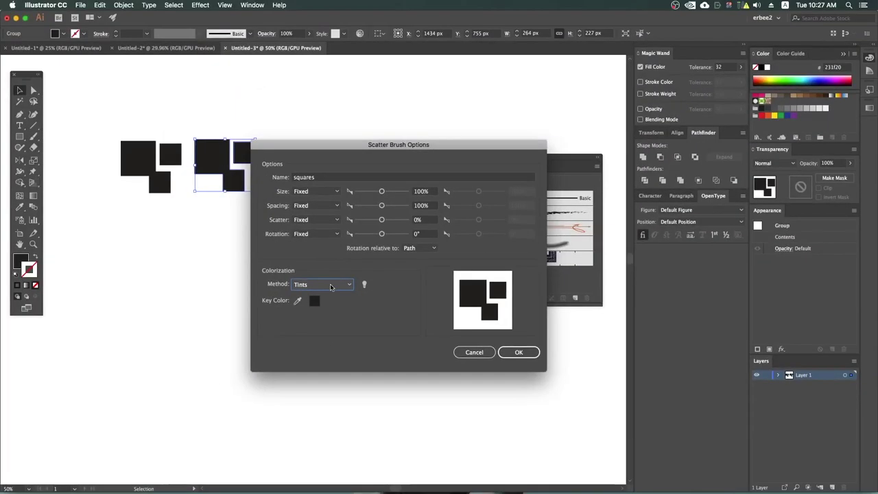
{"action": "left_click", "coordinate": [520, 352]}
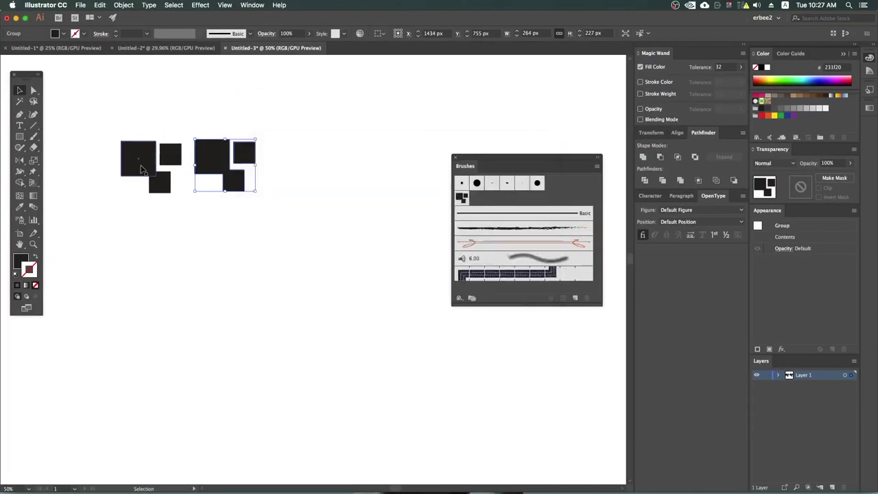
Paint five freehand squares-brush strokes across the artboard, then zoom out to view them.
{"action": "left_click", "coordinate": [32, 136]}
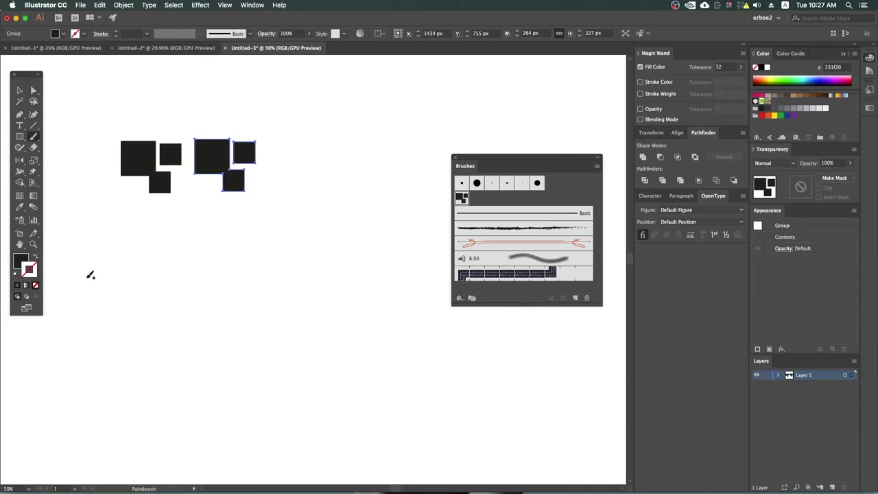
{"action": "key", "text": "v"}
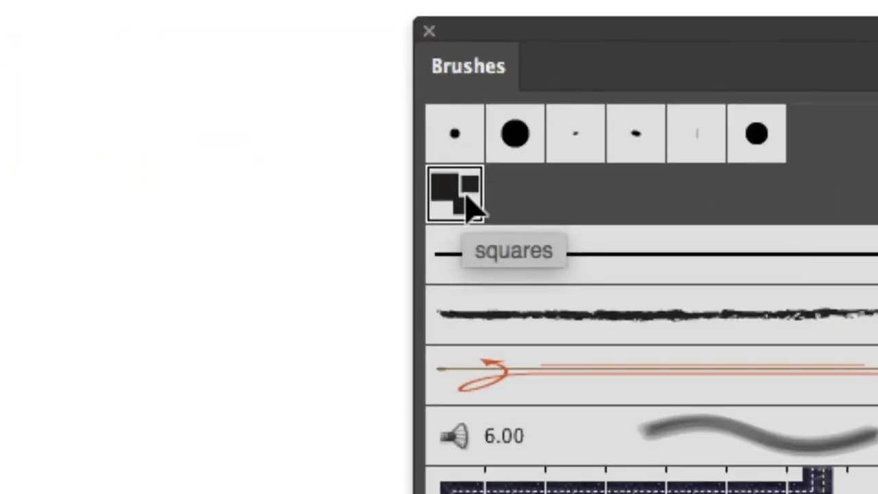
{"action": "key", "text": "b"}
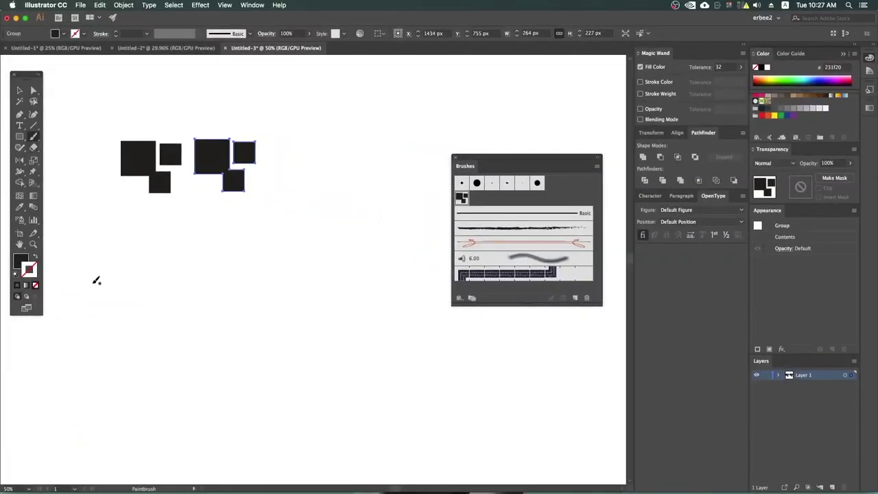
{"action": "mouse_move", "coordinate": [93, 280]}
{"action": "left_mouse_down"}
{"action": "mouse_move", "coordinate": [251, 243]}
{"action": "mouse_move", "coordinate": [219, 332]}
{"action": "left_mouse_up"}
{"action": "left_click_drag", "start_coordinate": [342, 380], "coordinate": [364, 367]}
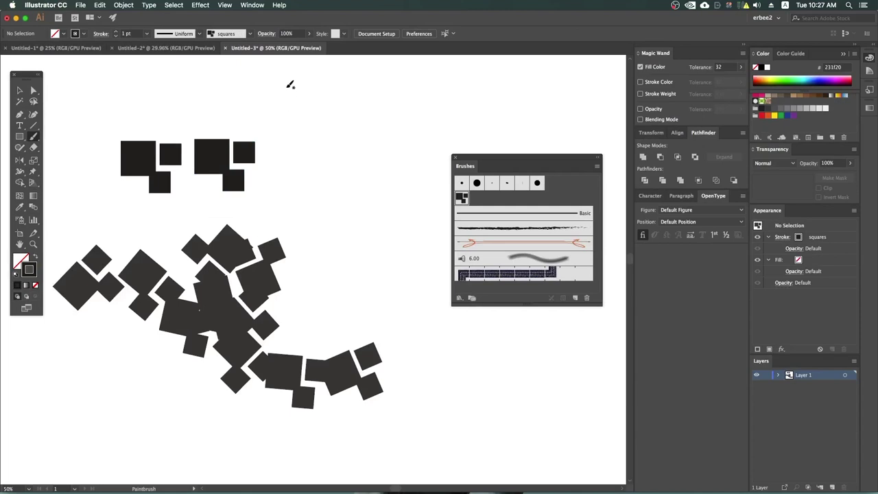
{"action": "left_click_drag", "start_coordinate": [289, 88], "coordinate": [355, 159]}
{"action": "left_click_drag", "start_coordinate": [462, 91], "coordinate": [356, 269]}
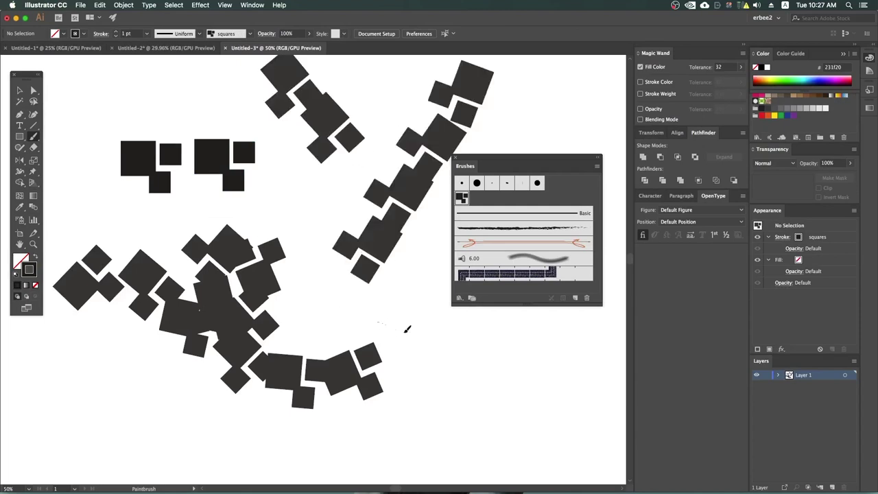
{"action": "left_click_drag", "start_coordinate": [389, 322], "coordinate": [512, 359]}
{"action": "left_click_drag", "start_coordinate": [358, 434], "coordinate": [300, 461]}
{"action": "key", "text": "v"}
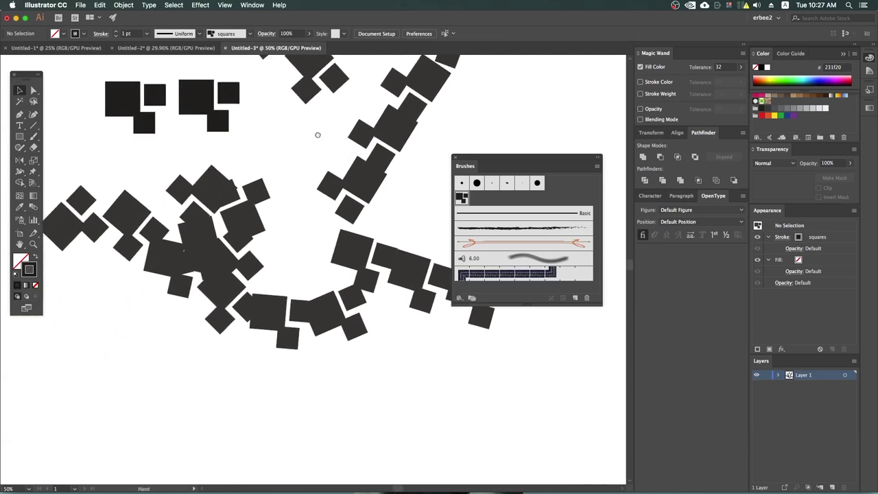
{"action": "scroll", "coordinate": [318, 133], "scroll_direction": "down", "scroll_amount": 3}
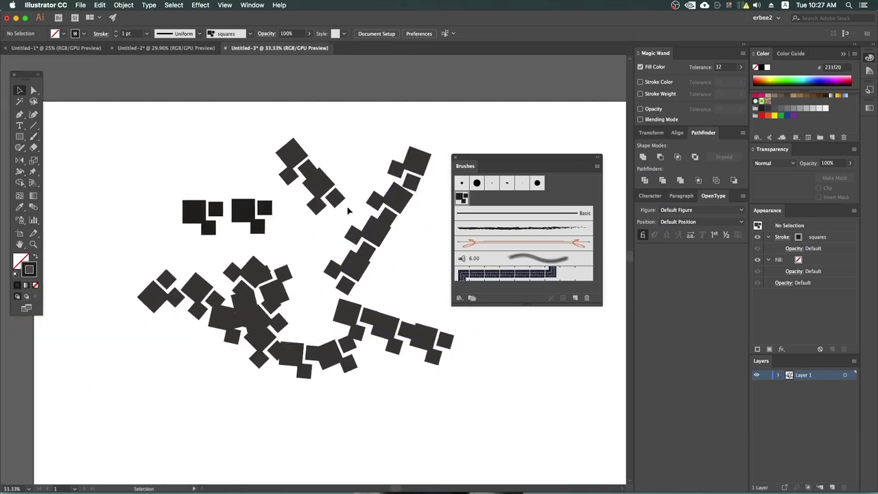
Recolour the short top diagonal squares stroke tan using the Control bar stroke swatches.
{"action": "scroll", "coordinate": [313, 186], "scroll_direction": "up", "scroll_amount": 1}
{"action": "left_click", "coordinate": [313, 183]}
{"action": "left_click", "coordinate": [82, 34]}
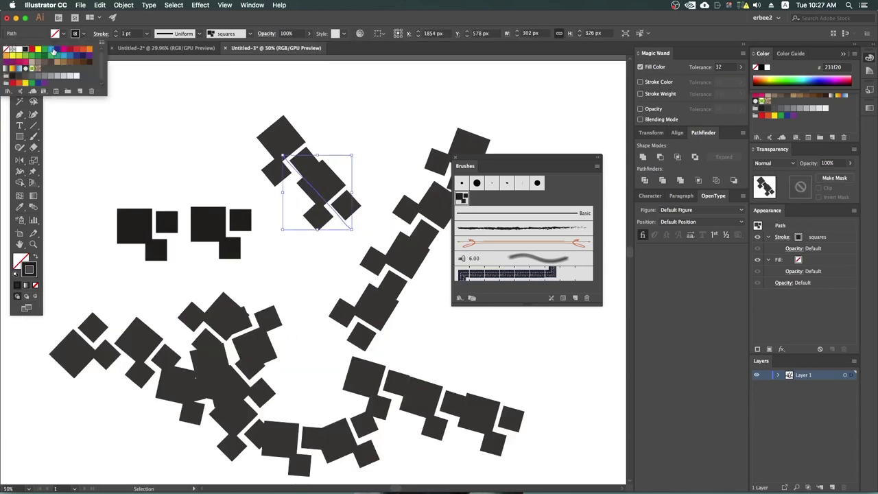
{"action": "left_click", "coordinate": [38, 49]}
{"action": "left_click", "coordinate": [80, 49]}
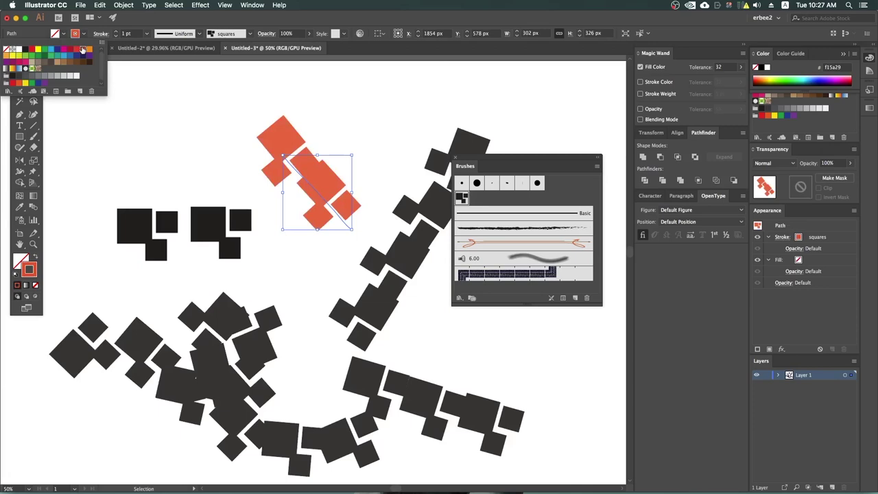
{"action": "left_click", "coordinate": [83, 57]}
{"action": "key", "text": "Escape"}
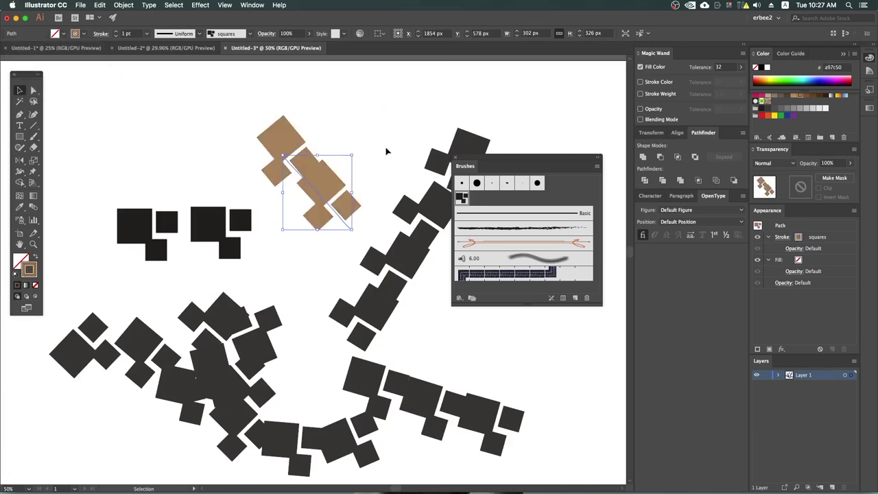
{"action": "scroll", "coordinate": [388, 151], "scroll_direction": "right", "scroll_amount": 3}
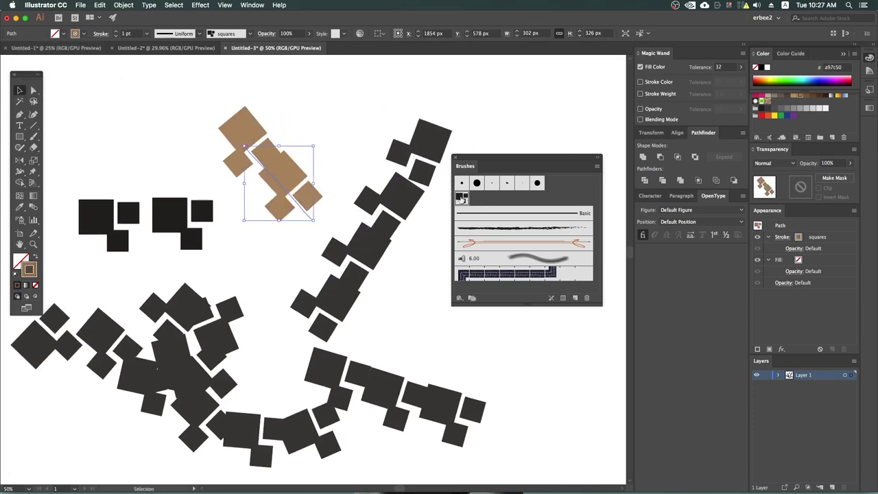
{"action": "left_click", "coordinate": [464, 198]}
Give the squares scatter brush a Fixed 32° rotation and apply it to existing strokes.
{"action": "double_click", "coordinate": [470, 194]}
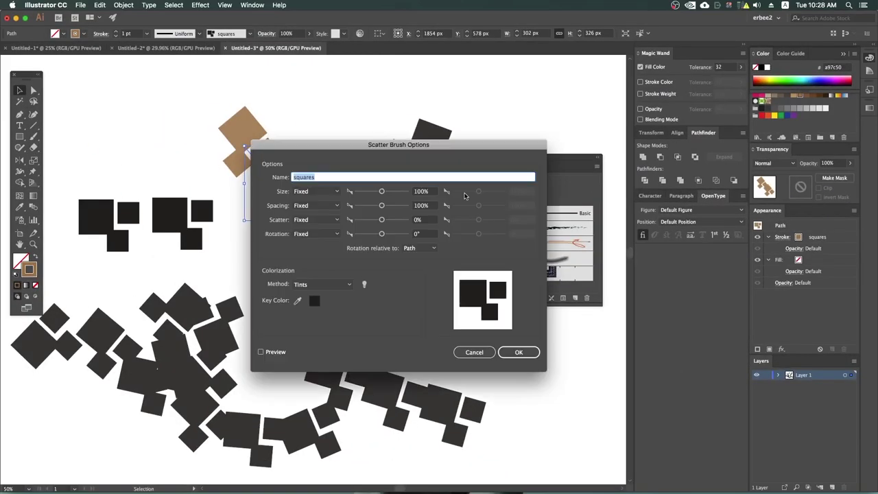
{"action": "left_click", "coordinate": [322, 237]}
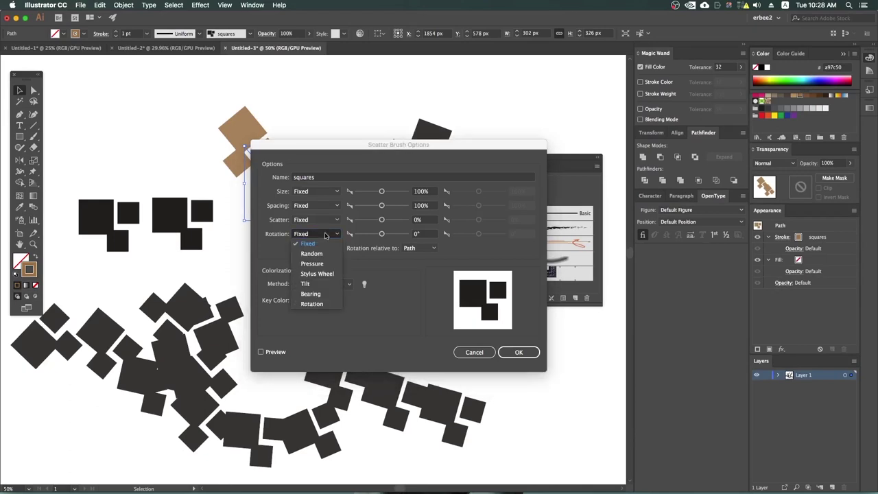
{"action": "left_click", "coordinate": [325, 236]}
{"action": "left_click_drag", "start_coordinate": [382, 234], "coordinate": [395, 237]}
{"action": "left_click", "coordinate": [520, 352]}
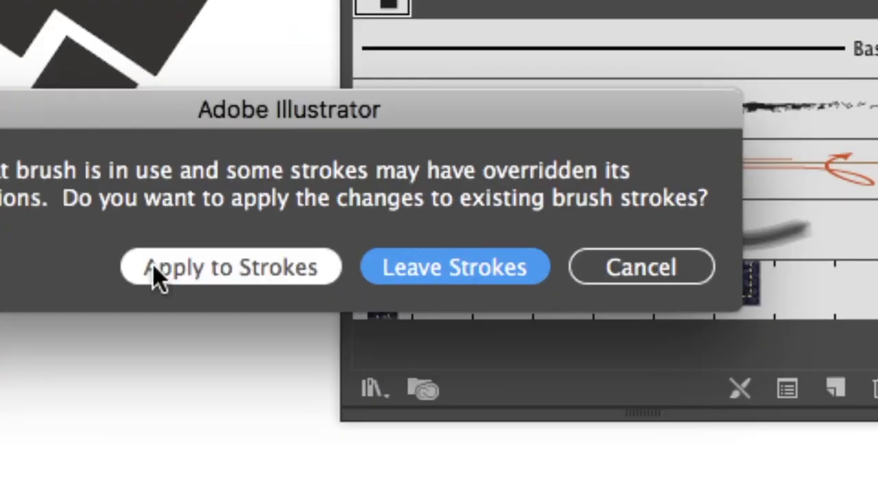
{"action": "left_click", "coordinate": [231, 281]}
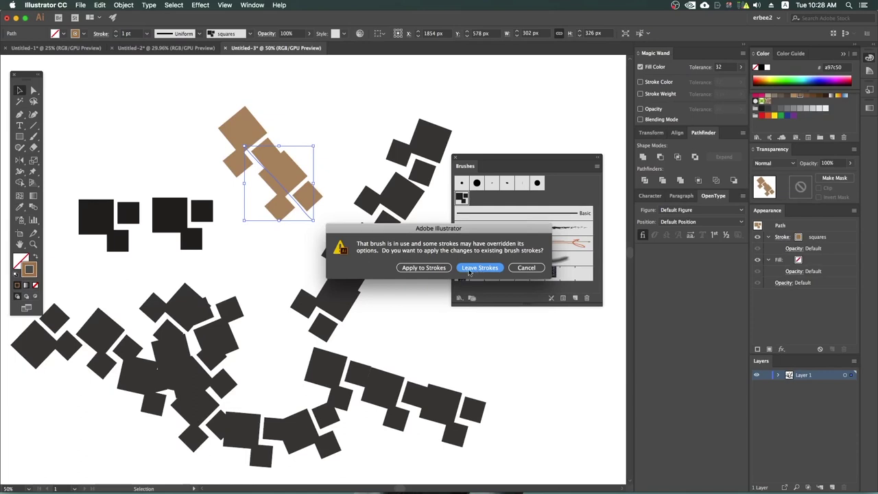
{"action": "left_click", "coordinate": [433, 268]}
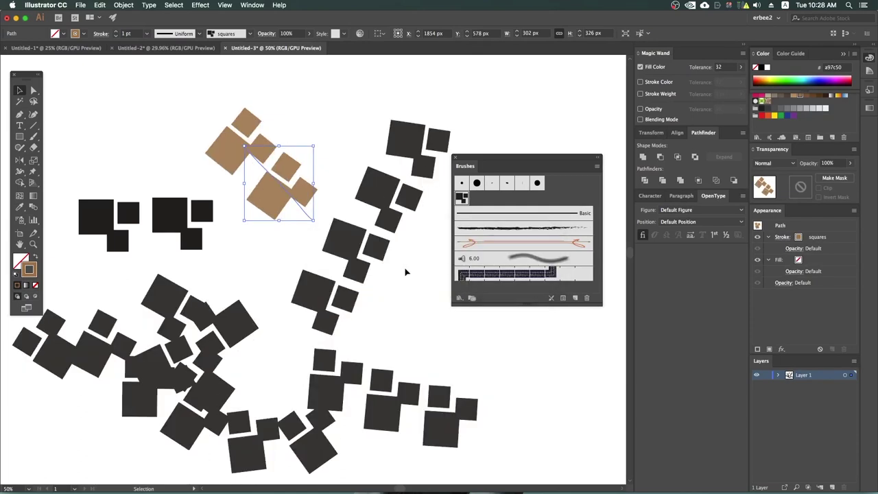
Adjust the zoom and paint two strokes of scattered squares along the lower artboard.
{"action": "key", "text": "super+minus"}
{"action": "key", "text": "super+minus"}
{"action": "key", "text": "super+equal"}
{"action": "key", "text": "super+equal"}
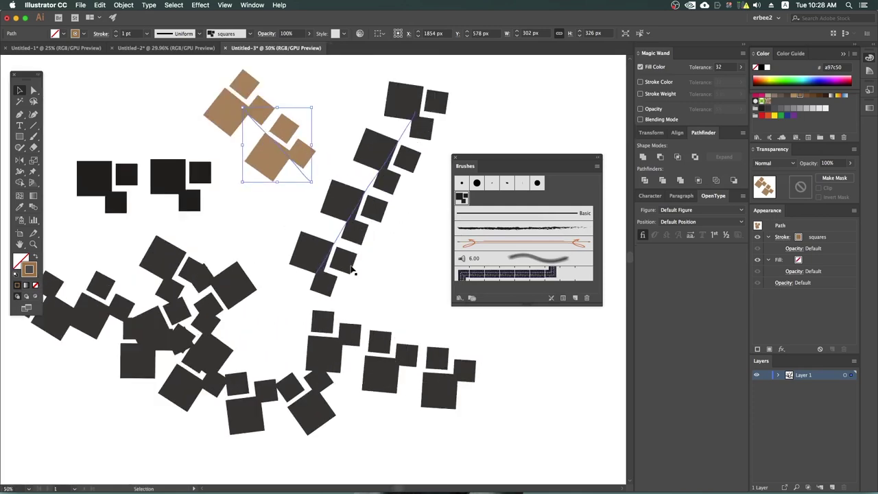
{"action": "scroll", "coordinate": [363, 267], "scroll_direction": "down", "scroll_amount": 3}
{"action": "key", "text": "super+minus"}
{"action": "scroll", "coordinate": [374, 238], "scroll_direction": "down", "scroll_amount": 3}
{"action": "scroll", "coordinate": [374, 238], "scroll_direction": "right", "scroll_amount": 2}
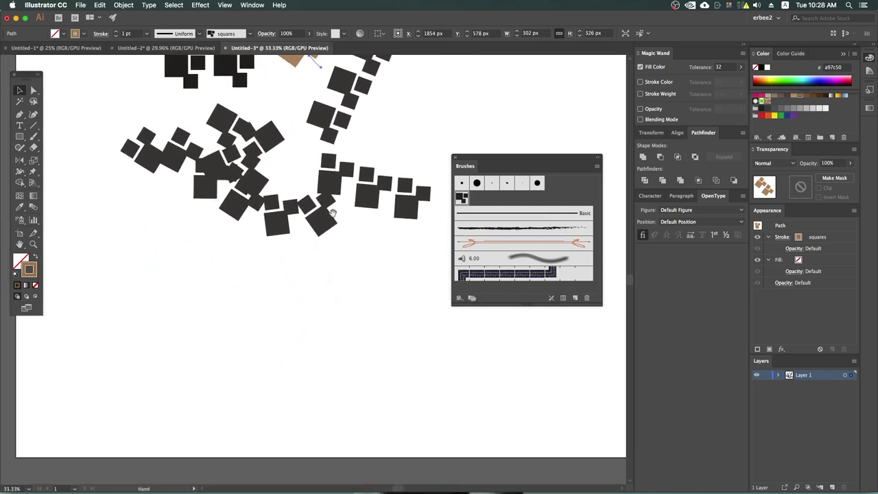
{"action": "scroll", "coordinate": [319, 283], "scroll_direction": "up", "scroll_amount": 3}
{"action": "key", "text": "b"}
{"action": "left_click_drag", "start_coordinate": [122, 353], "coordinate": [235, 374]}
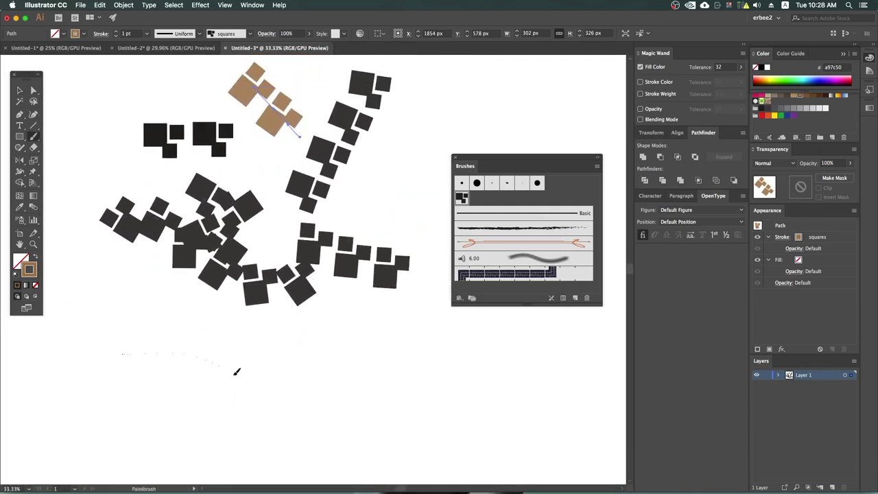
{"action": "left_click_drag", "start_coordinate": [323, 342], "coordinate": [360, 346]}
Paint three more squares strokes, including a diagonal one, plus a small cluster near the top.
{"action": "left_click_drag", "start_coordinate": [425, 381], "coordinate": [313, 329]}
{"action": "mouse_move", "coordinate": [360, 257]}
{"action": "left_mouse_down"}
{"action": "mouse_move", "coordinate": [391, 160]}
{"action": "mouse_move", "coordinate": [312, 296]}
{"action": "left_mouse_up"}
{"action": "left_click_drag", "start_coordinate": [240, 152], "coordinate": [374, 214]}
{"action": "left_click", "coordinate": [410, 114]}
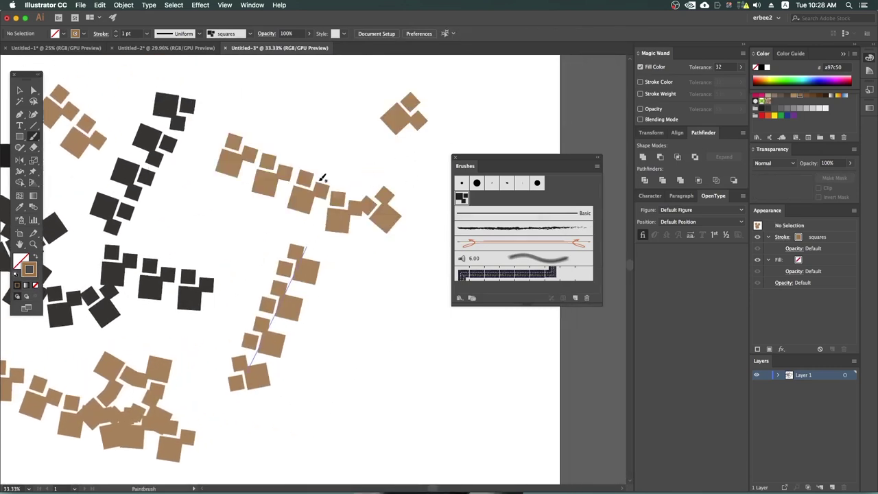
Set the squares brush to 460% scatter and pen-pressure size 234%/175%, leaving existing strokes unchanged.
{"action": "double_click", "coordinate": [458, 199]}
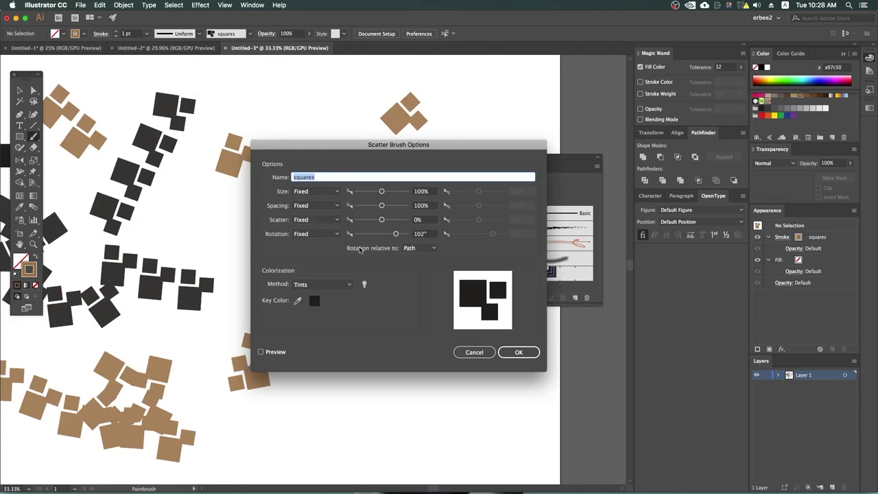
{"action": "left_click_drag", "start_coordinate": [381, 219], "coordinate": [394, 221]}
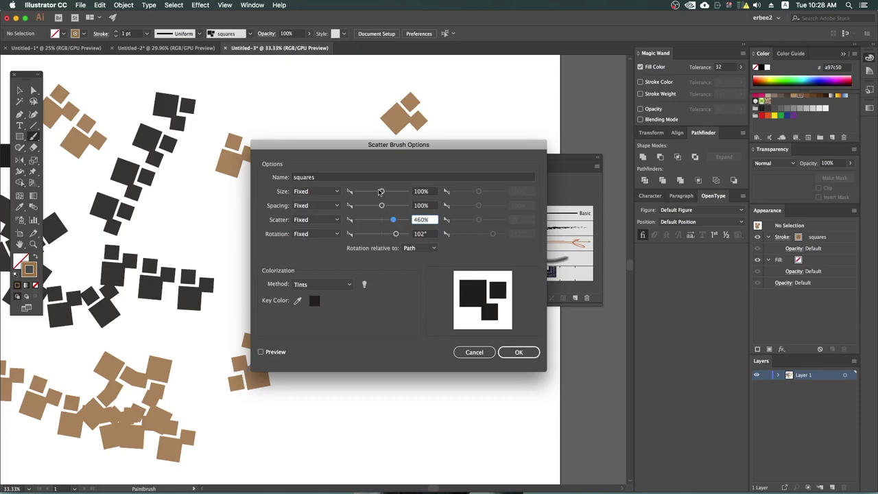
{"action": "left_click", "coordinate": [322, 191]}
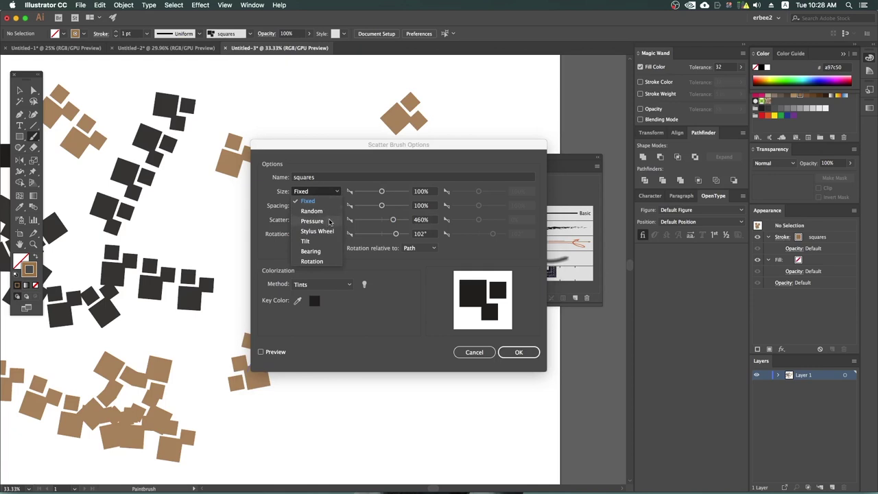
{"action": "left_click", "coordinate": [330, 221]}
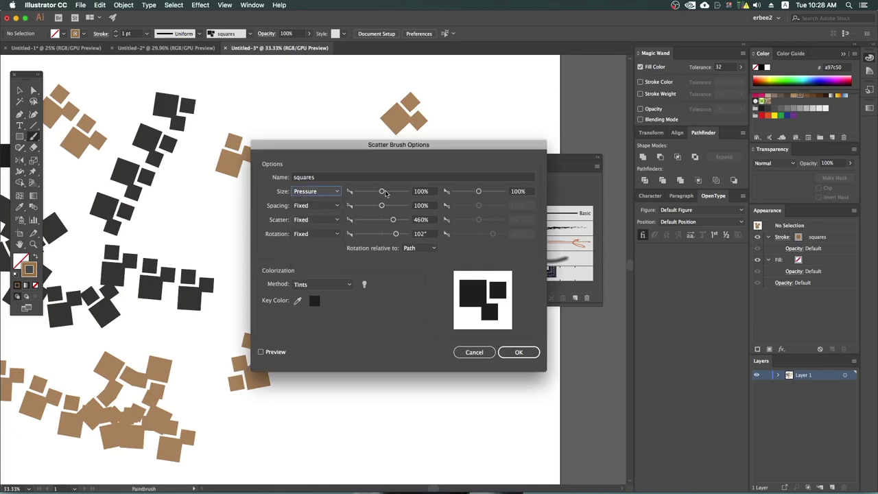
{"action": "left_click_drag", "start_coordinate": [382, 191], "coordinate": [386, 192]}
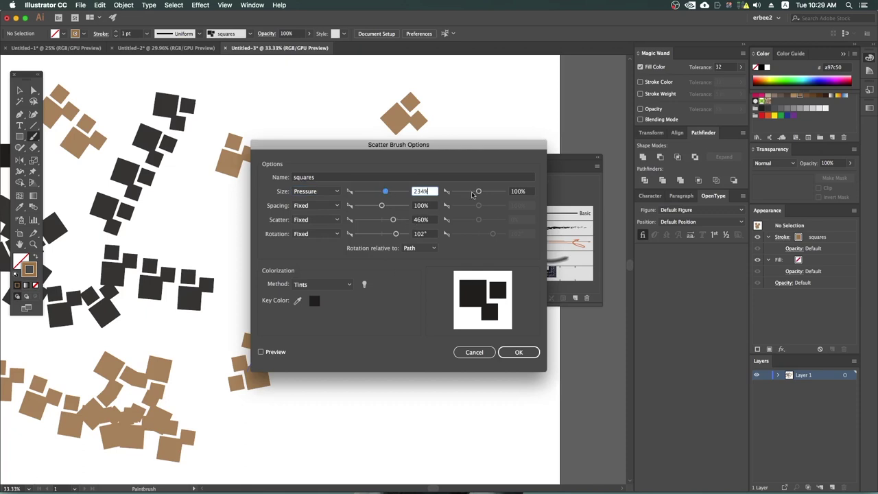
{"action": "left_click_drag", "start_coordinate": [478, 192], "coordinate": [482, 194]}
{"action": "left_click", "coordinate": [514, 353]}
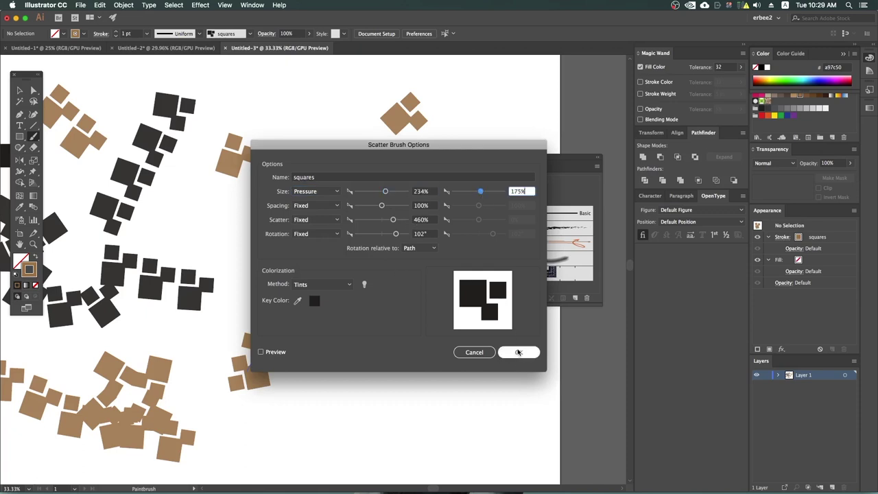
{"action": "left_click", "coordinate": [518, 352]}
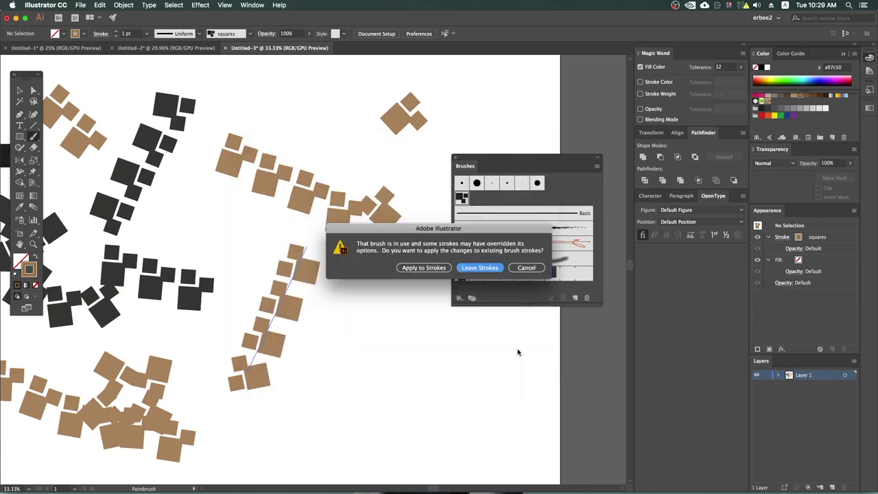
{"action": "left_click", "coordinate": [478, 268]}
{"action": "scroll", "coordinate": [337, 343], "scroll_direction": "down", "scroll_amount": 5}
Paint test strokes of larger scattered squares across and beside the artboard.
{"action": "left_click_drag", "start_coordinate": [122, 353], "coordinate": [366, 349]}
{"action": "scroll", "coordinate": [327, 345], "scroll_direction": "up", "scroll_amount": 3}
{"action": "scroll", "coordinate": [327, 345], "scroll_direction": "left", "scroll_amount": 3}
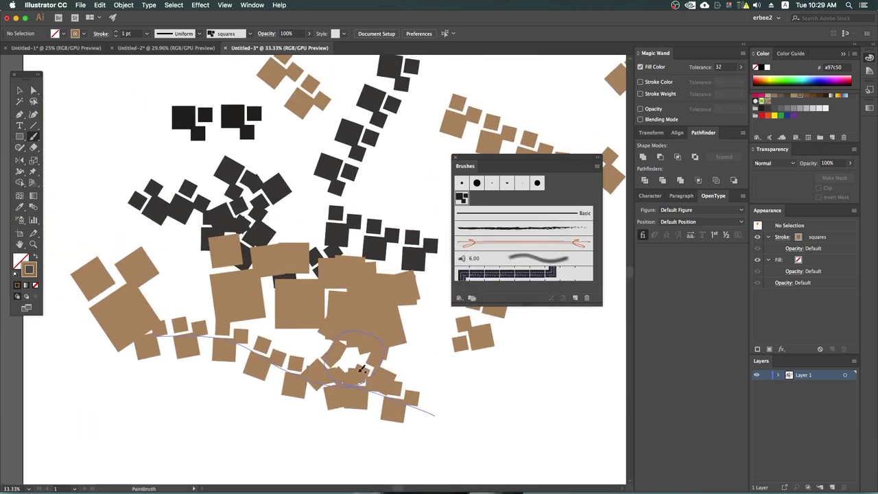
{"action": "key", "text": "super+minus"}
{"action": "key", "text": "super+minus"}
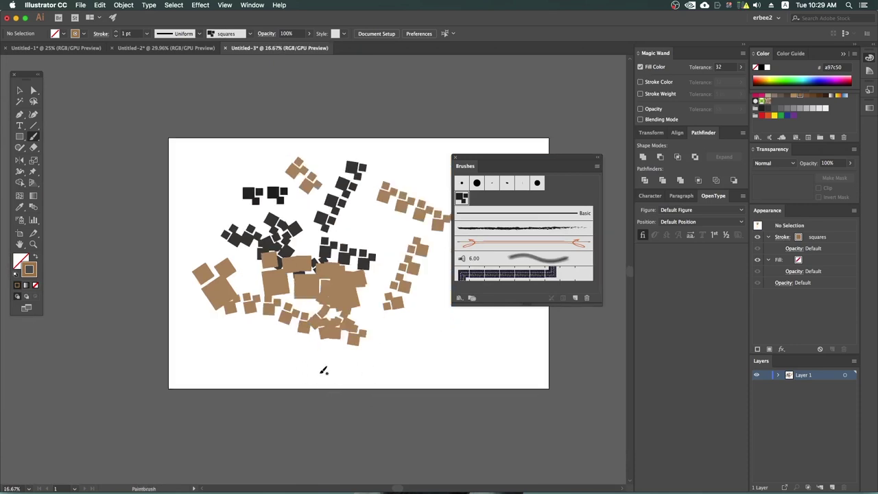
{"action": "scroll", "coordinate": [372, 245], "scroll_direction": "down", "scroll_amount": 2}
{"action": "scroll", "coordinate": [372, 245], "scroll_direction": "right", "scroll_amount": 3}
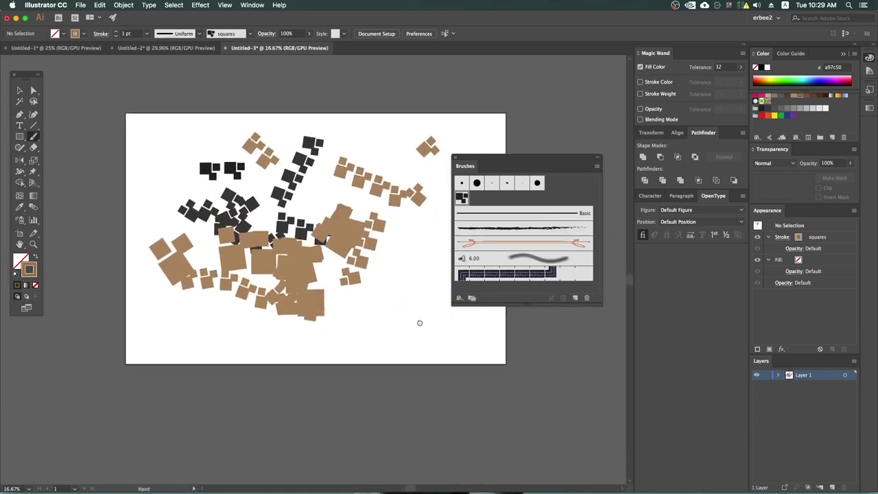
{"action": "scroll", "coordinate": [419, 322], "scroll_direction": "right", "scroll_amount": 3}
{"action": "left_click_drag", "start_coordinate": [402, 251], "coordinate": [407, 280]}
{"action": "left_click_drag", "start_coordinate": [326, 302], "coordinate": [377, 261]}
Paint more test strokes above, below and at the lower left of the artboard.
{"action": "scroll", "coordinate": [376, 260], "scroll_direction": "right", "scroll_amount": 3}
{"action": "left_click_drag", "start_coordinate": [260, 149], "coordinate": [309, 62]}
{"action": "scroll", "coordinate": [373, 251], "scroll_direction": "left", "scroll_amount": 3}
{"action": "scroll", "coordinate": [372, 251], "scroll_direction": "left", "scroll_amount": 3}
{"action": "left_click_drag", "start_coordinate": [370, 286], "coordinate": [312, 331]}
{"action": "scroll", "coordinate": [361, 290], "scroll_direction": "down", "scroll_amount": 2}
{"action": "scroll", "coordinate": [361, 290], "scroll_direction": "left", "scroll_amount": 3}
{"action": "left_click_drag", "start_coordinate": [180, 195], "coordinate": [237, 271]}
{"action": "left_click_drag", "start_coordinate": [186, 331], "coordinate": [113, 384]}
{"action": "scroll", "coordinate": [309, 274], "scroll_direction": "right", "scroll_amount": 3}
{"action": "scroll", "coordinate": [308, 275], "scroll_direction": "up", "scroll_amount": 1}
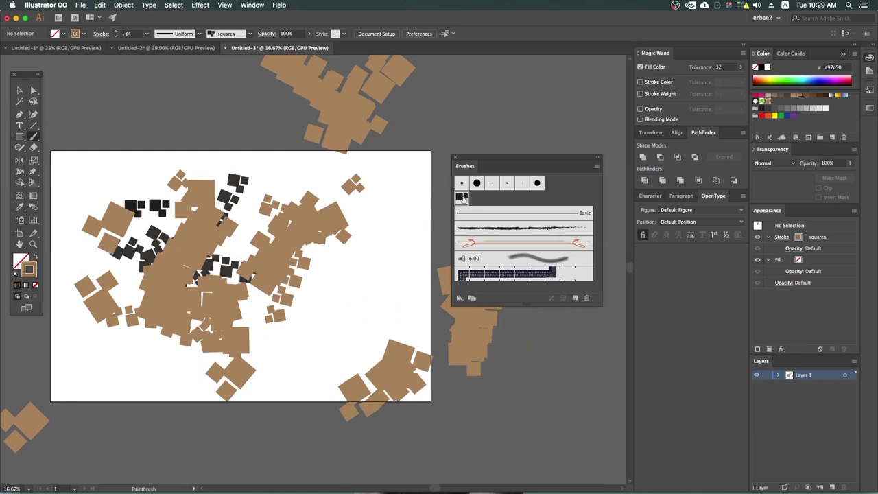
Change the squares brush to 165% scatter and 93° rotation, applied to existing strokes.
{"action": "double_click", "coordinate": [463, 198]}
{"action": "left_click_drag", "start_coordinate": [395, 234], "coordinate": [386, 223]}
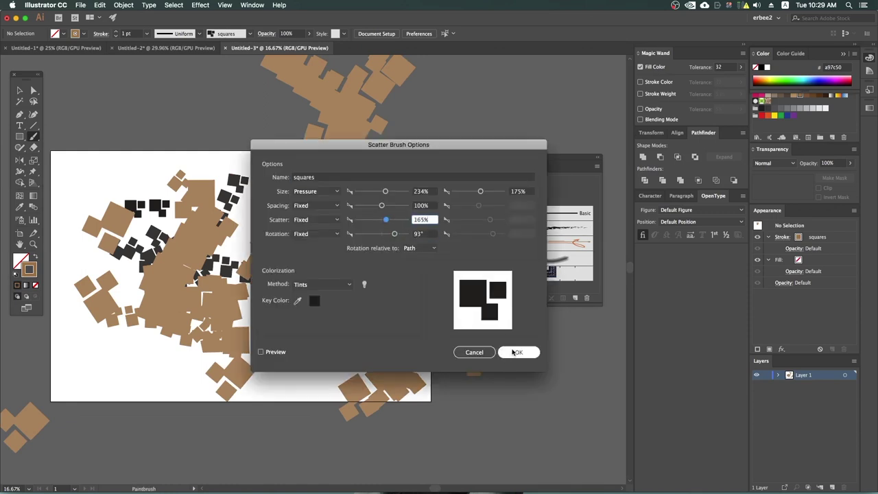
{"action": "left_click", "coordinate": [510, 353]}
{"action": "left_click", "coordinate": [442, 267]}
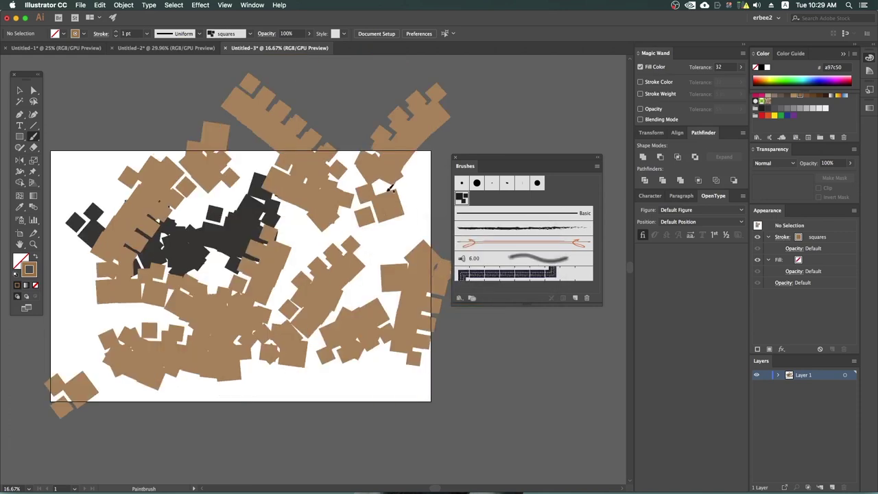
Paint three more squares strokes around the artboard with the revised brush.
{"action": "scroll", "coordinate": [330, 398], "scroll_direction": "down", "scroll_amount": 3}
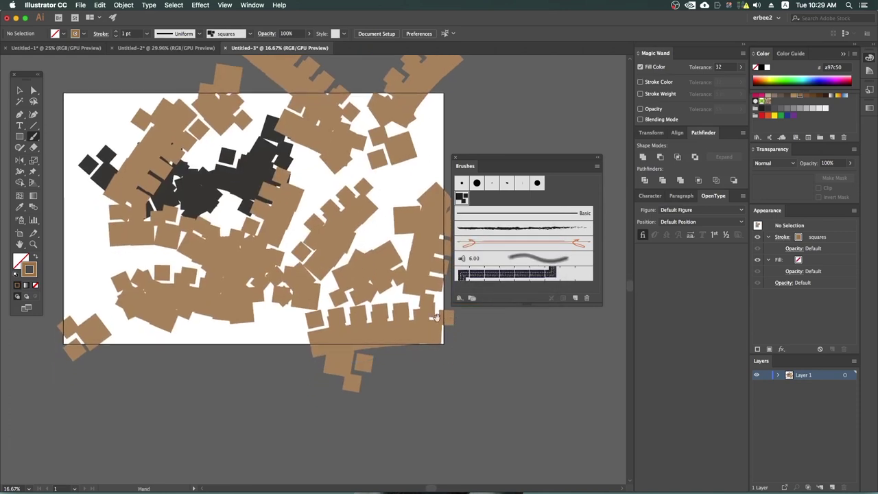
{"action": "scroll", "coordinate": [213, 364], "scroll_direction": "down", "scroll_amount": 5}
{"action": "scroll", "coordinate": [213, 363], "scroll_direction": "left", "scroll_amount": 5}
{"action": "left_click_drag", "start_coordinate": [215, 366], "coordinate": [326, 343]}
{"action": "scroll", "coordinate": [309, 304], "scroll_direction": "up", "scroll_amount": 2}
{"action": "scroll", "coordinate": [309, 303], "scroll_direction": "right", "scroll_amount": 1}
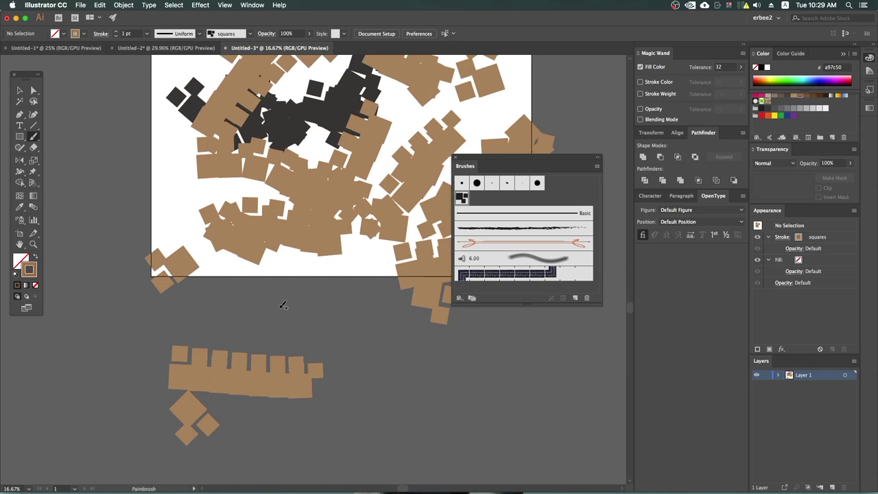
{"action": "mouse_move", "coordinate": [410, 336]}
{"action": "left_mouse_down"}
{"action": "mouse_move", "coordinate": [418, 408]}
{"action": "mouse_move", "coordinate": [523, 386]}
{"action": "left_mouse_up"}
{"action": "left_click_drag", "start_coordinate": [358, 319], "coordinate": [332, 283]}
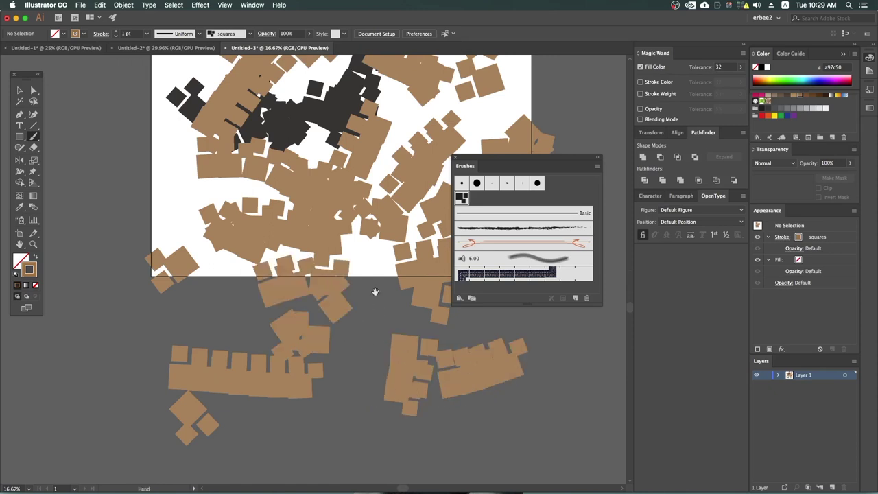
{"action": "scroll", "coordinate": [370, 290], "scroll_direction": "up", "scroll_amount": 2}
{"action": "scroll", "coordinate": [371, 290], "scroll_direction": "right", "scroll_amount": 1}
Select all the artwork and delete it.
{"action": "key", "text": "v"}
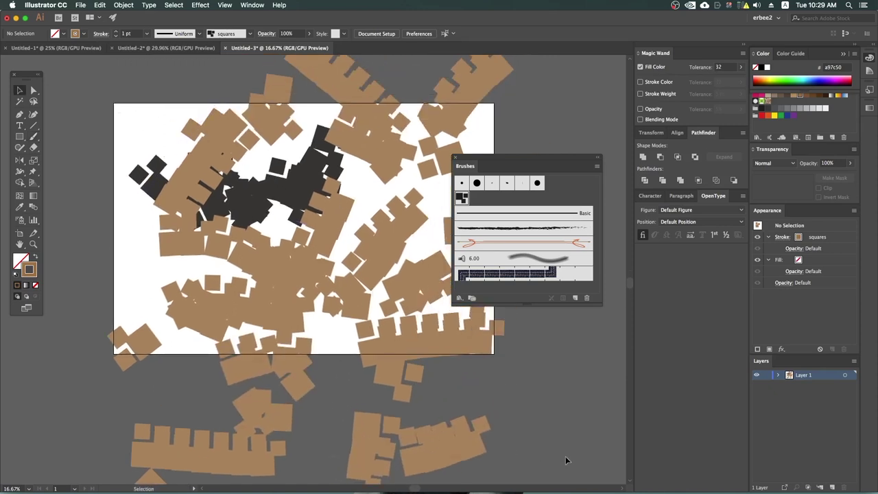
{"action": "key", "text": "ctrl+a"}
{"action": "key", "text": "Delete"}
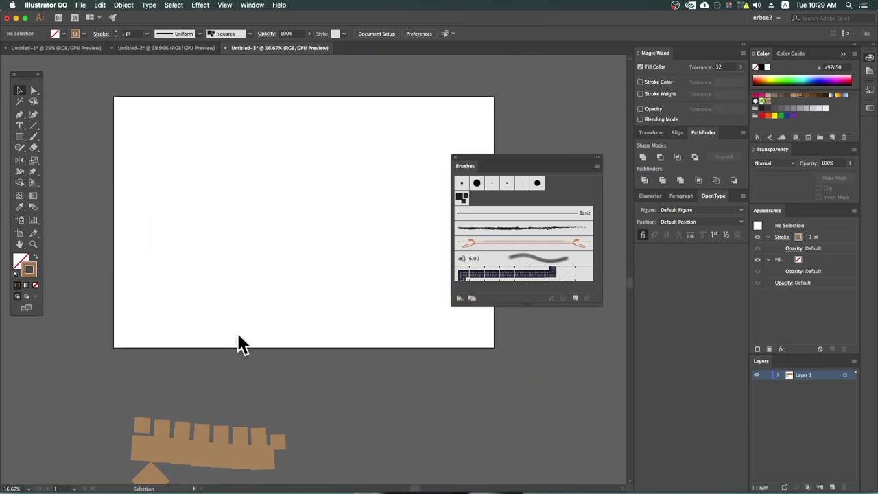
Remove the leftover squares below the artboard and fit the empty artboard in the window.
{"action": "key", "text": "ctrl+z"}
{"action": "key", "text": "ctrl+shift+z"}
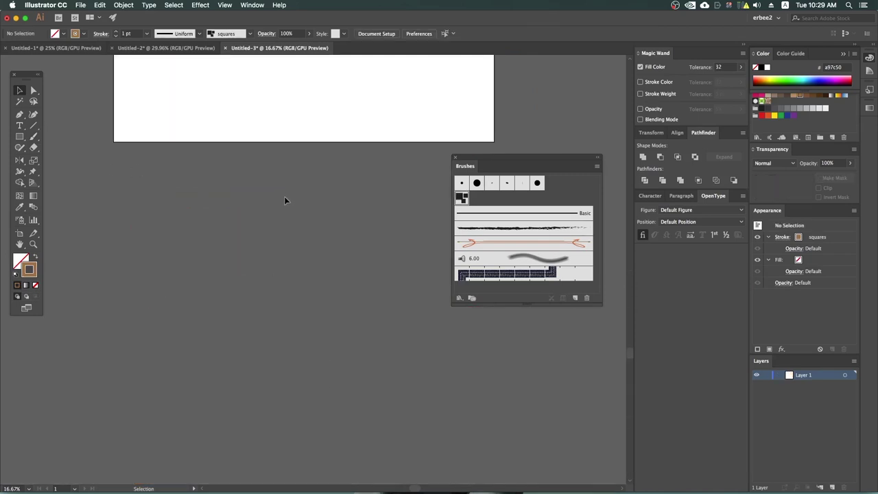
{"action": "key", "text": "ctrl+0"}
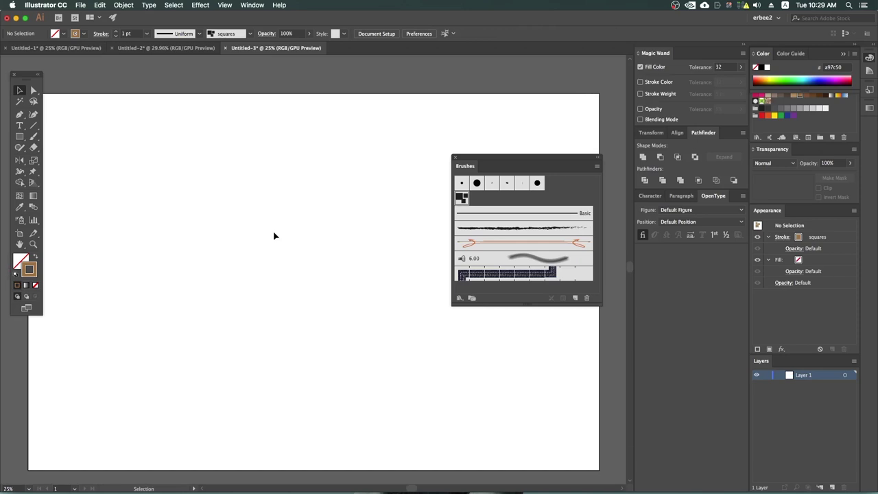
Draw a 410 px circle on the artboard and give it a black fill.
{"action": "left_click", "coordinate": [20, 136]}
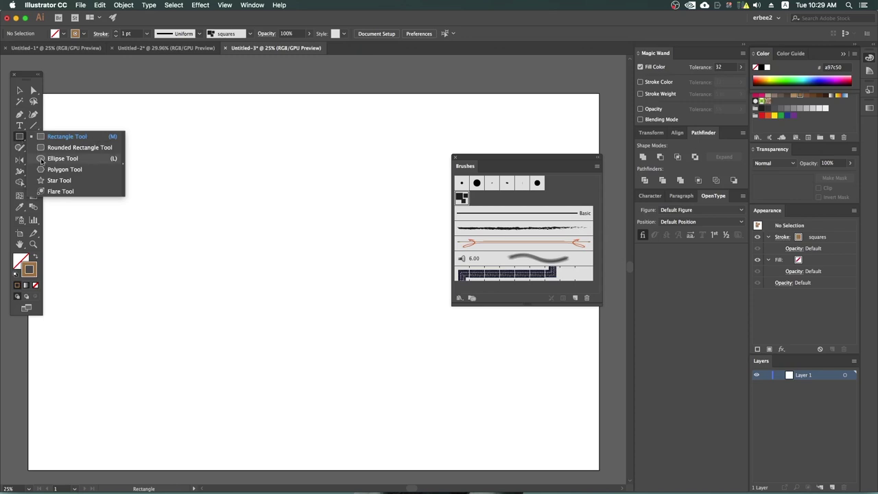
{"action": "left_click", "coordinate": [42, 158]}
{"action": "left_click_drag", "start_coordinate": [187, 168], "coordinate": [233, 215]}
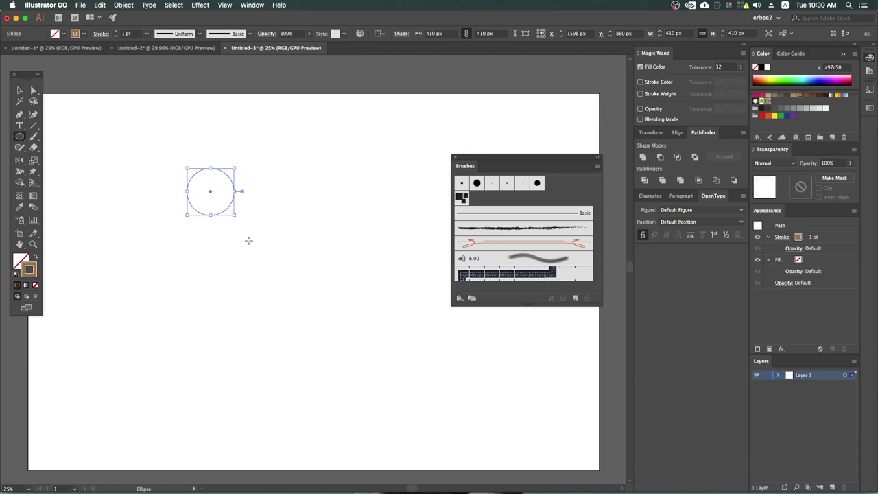
{"action": "left_click", "coordinate": [36, 257]}
{"action": "left_click", "coordinate": [60, 34]}
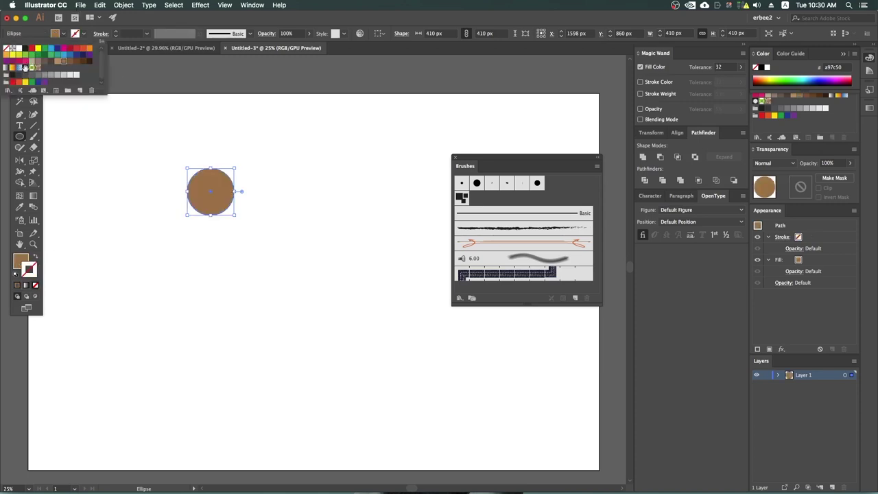
{"action": "left_click", "coordinate": [11, 77]}
{"action": "left_click", "coordinate": [229, 219]}
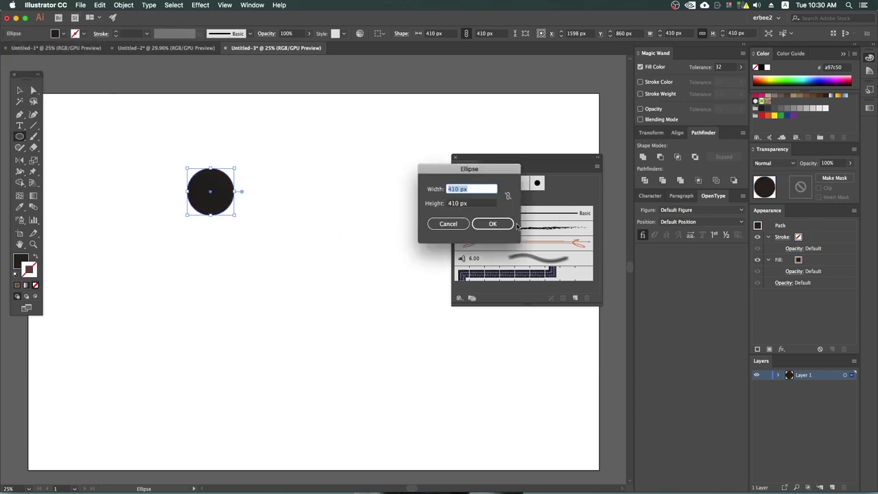
{"action": "left_click", "coordinate": [433, 224]}
Move the circle and stretch its left and right anchors into a long horizontal teardrop.
{"action": "key", "text": "v"}
{"action": "left_click", "coordinate": [267, 235]}
{"action": "left_click_drag", "start_coordinate": [218, 207], "coordinate": [272, 233]}
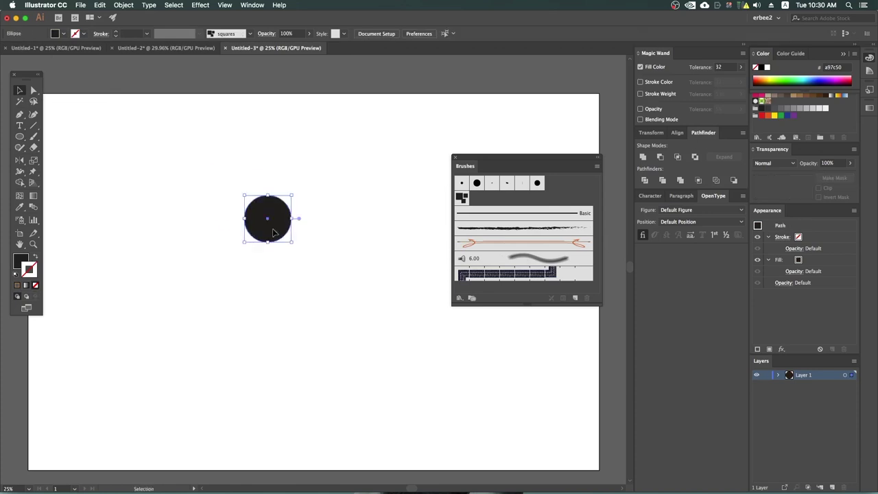
{"action": "left_click", "coordinate": [310, 226]}
{"action": "key", "text": "a"}
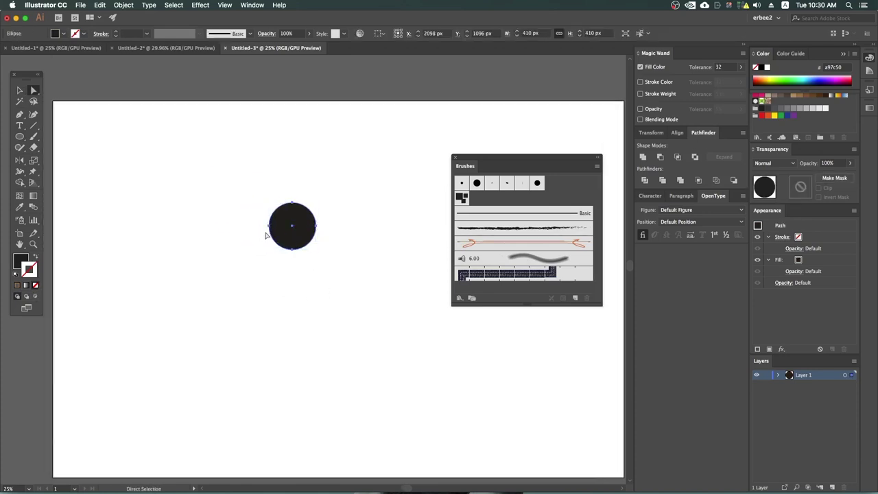
{"action": "left_click_drag", "start_coordinate": [269, 226], "coordinate": [166, 225]}
{"action": "left_click_drag", "start_coordinate": [315, 225], "coordinate": [333, 226]}
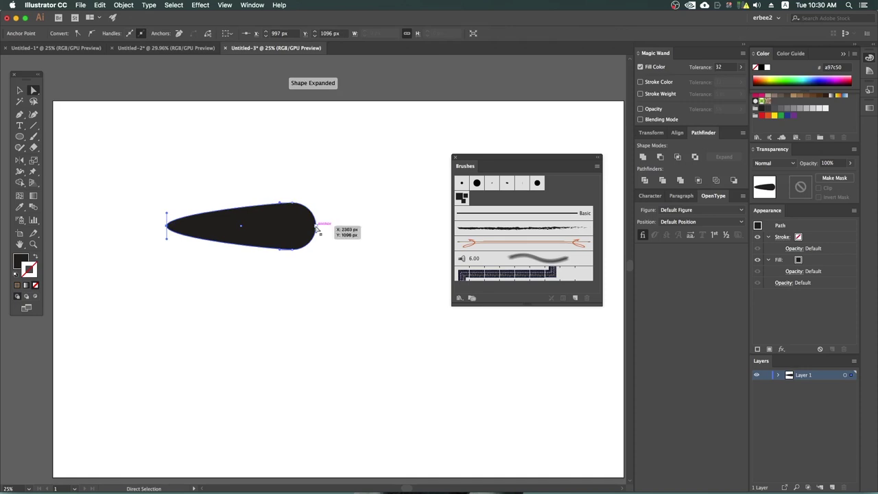
Reselect the teardrop and start a new brush from it.
{"action": "left_click", "coordinate": [391, 279]}
{"action": "scroll", "coordinate": [396, 304], "scroll_direction": "up", "scroll_amount": 1}
{"action": "key", "text": "v"}
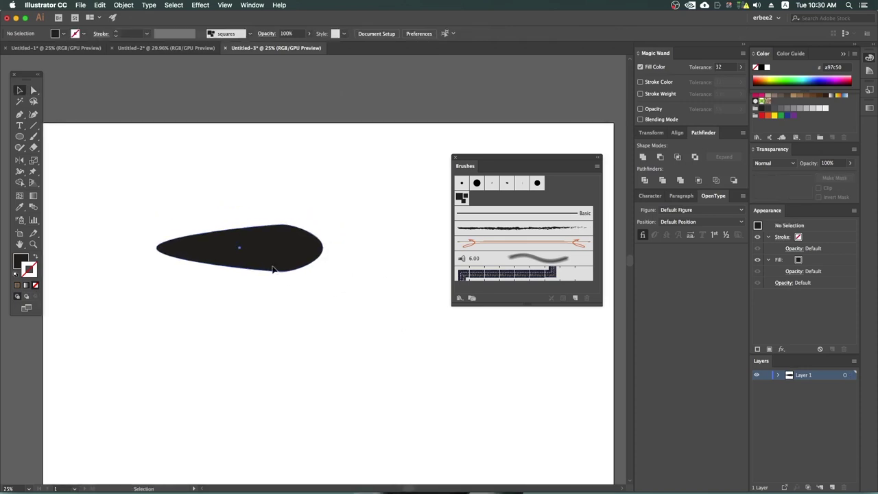
{"action": "left_click", "coordinate": [272, 268]}
{"action": "left_click", "coordinate": [575, 297]}
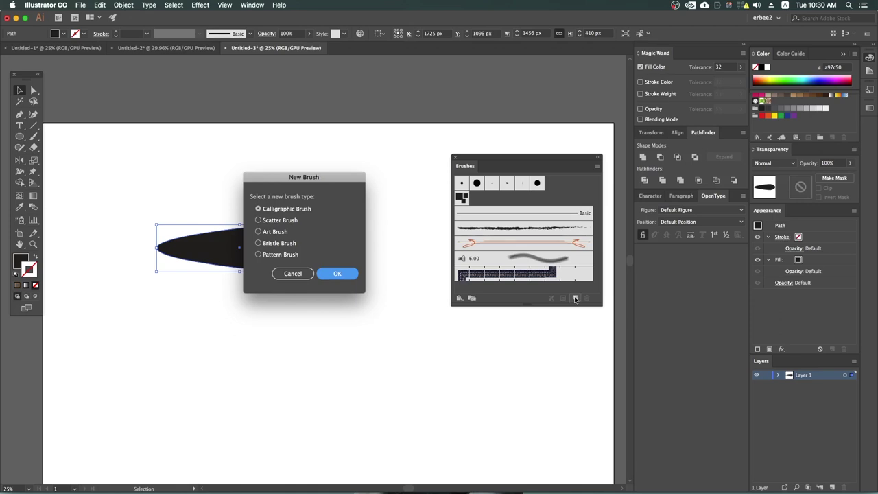
Save the teardrop as an art brush with Fixed width, Scale Proportionately and Tints colorization.
{"action": "left_click", "coordinate": [258, 232]}
{"action": "left_click", "coordinate": [343, 273]}
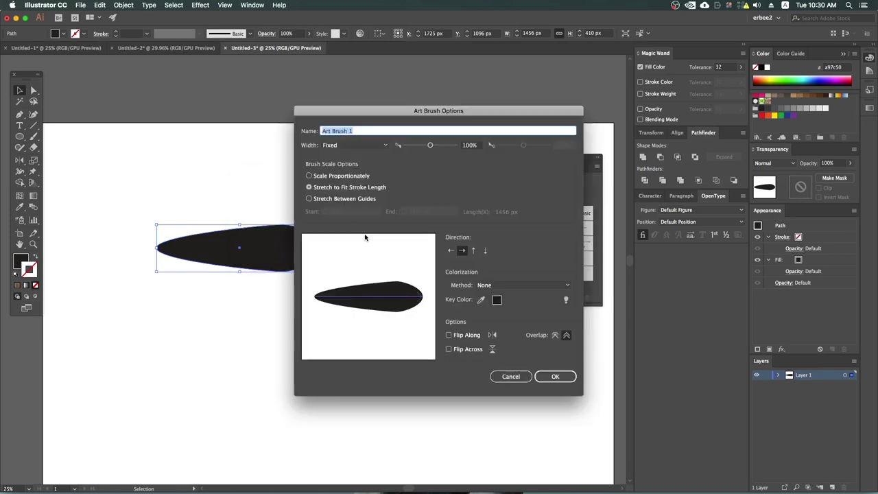
{"action": "left_click", "coordinate": [366, 146]}
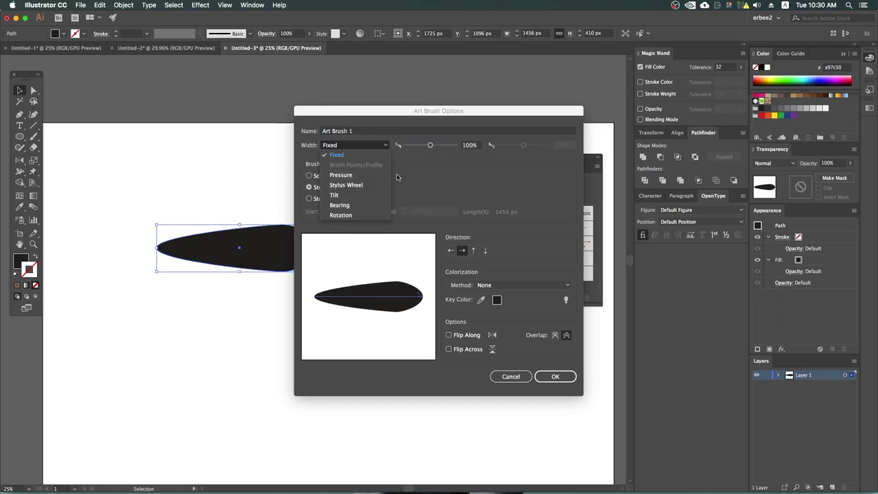
{"action": "left_click", "coordinate": [330, 146]}
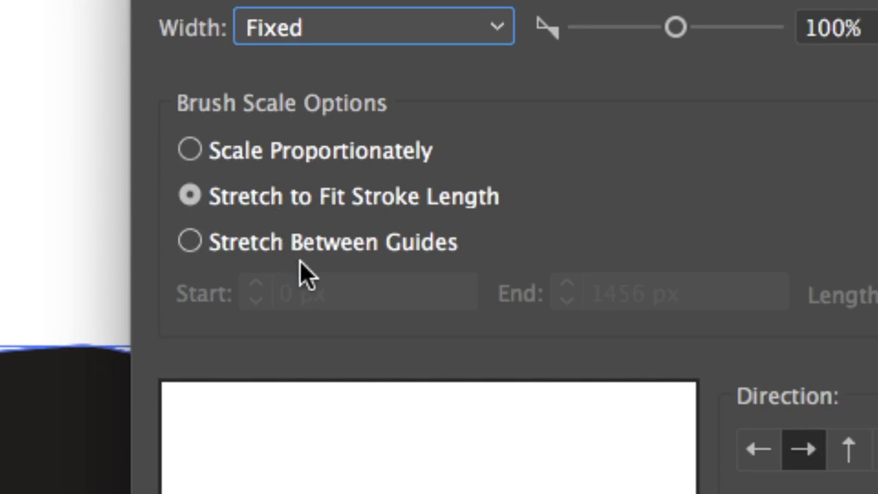
{"action": "left_click", "coordinate": [287, 161]}
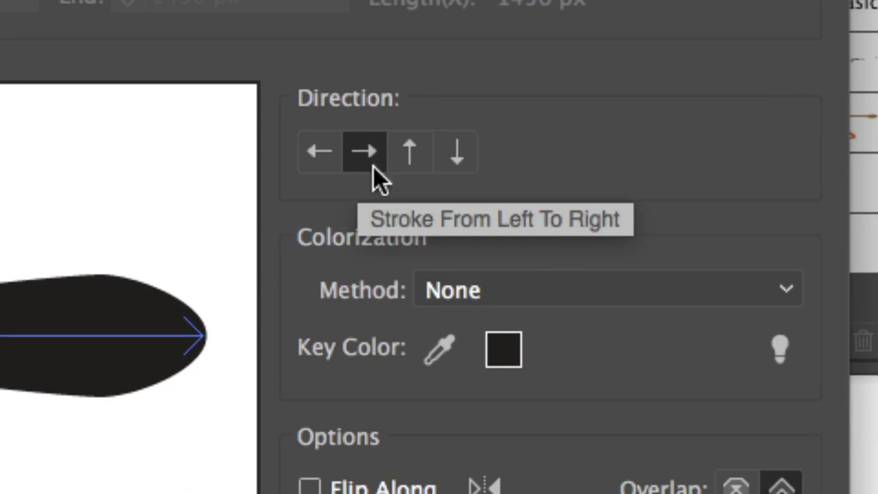
{"action": "left_click", "coordinate": [516, 290]}
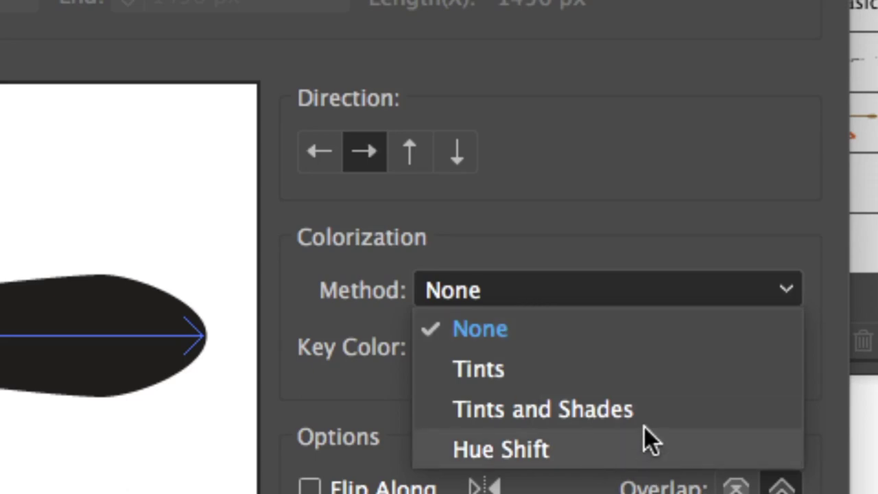
{"action": "left_click", "coordinate": [509, 365]}
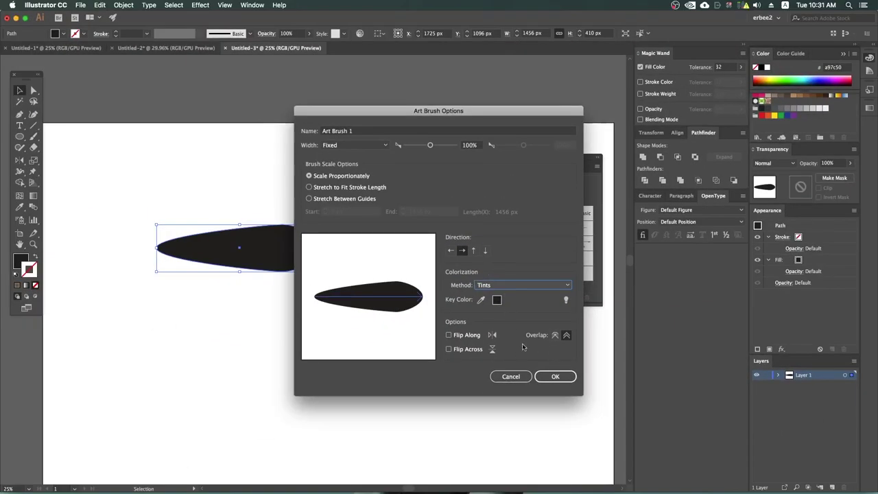
{"action": "left_click", "coordinate": [552, 378]}
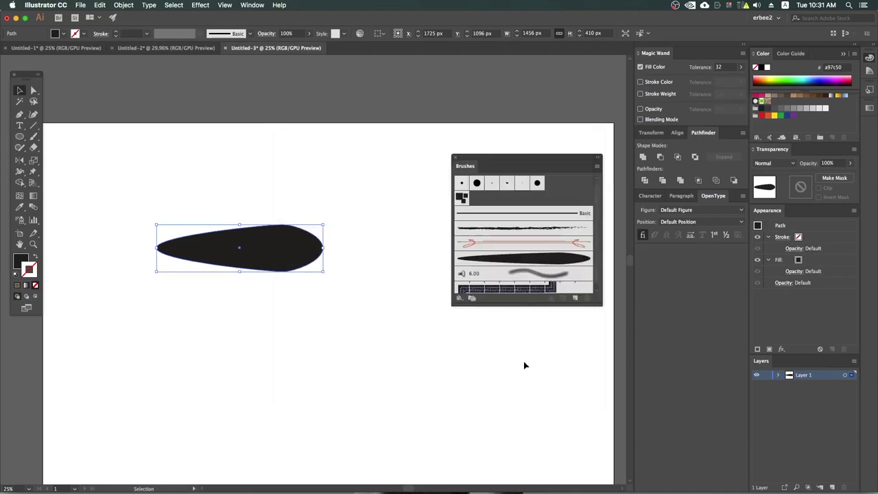
Paint a trial stroke with Art Brush 1 and thin it to 0.25 pt.
{"action": "key", "text": "b"}
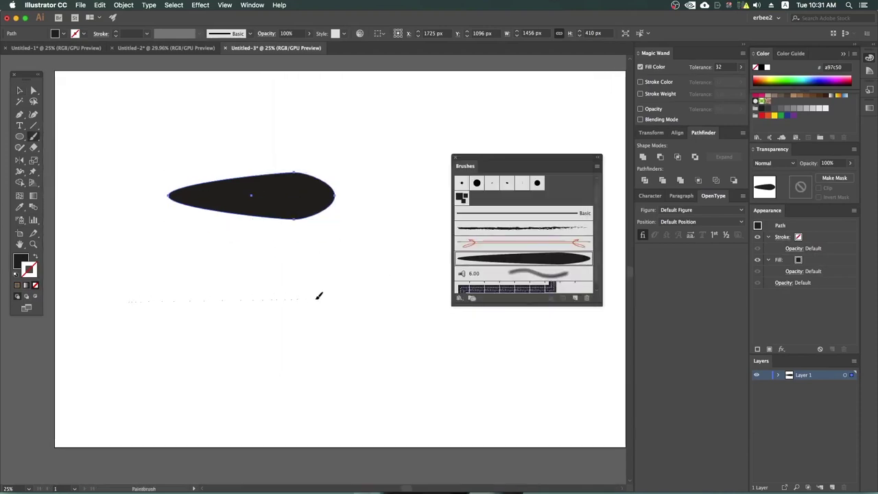
{"action": "left_click_drag", "start_coordinate": [305, 296], "coordinate": [327, 297]}
{"action": "key", "text": "v"}
{"action": "left_click_drag", "start_coordinate": [353, 260], "coordinate": [209, 391]}
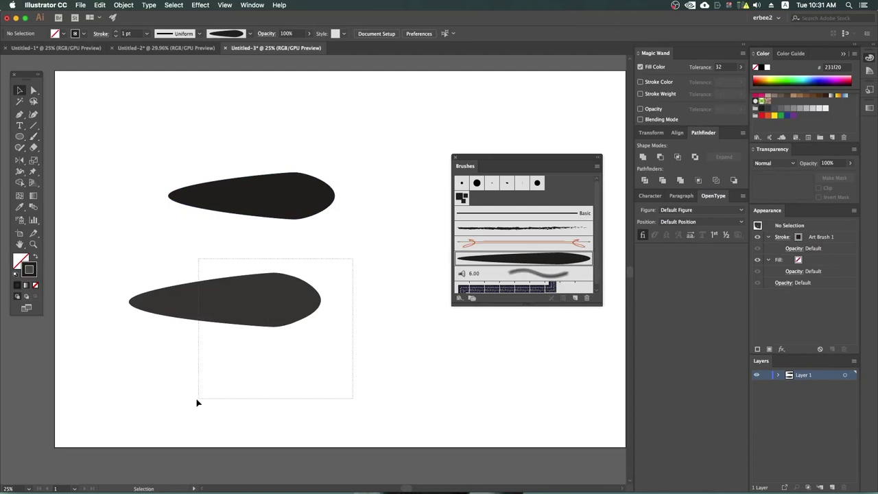
{"action": "left_click", "coordinate": [147, 34]}
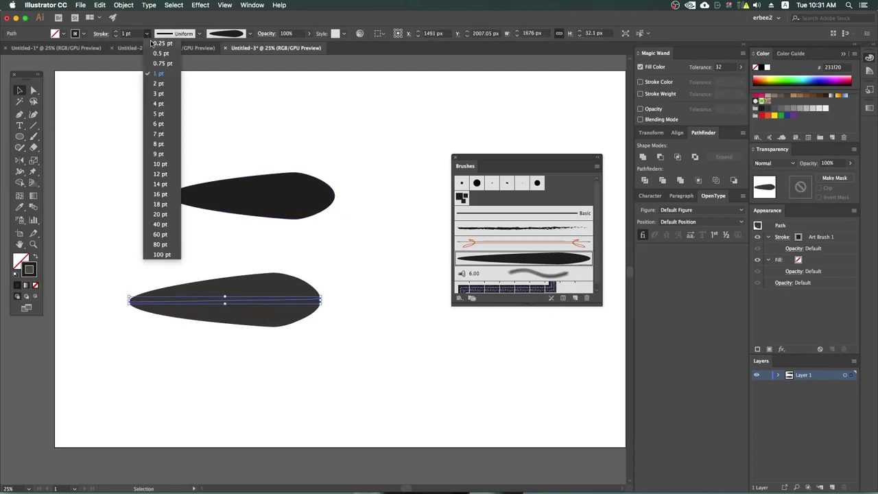
{"action": "left_click", "coordinate": [161, 43]}
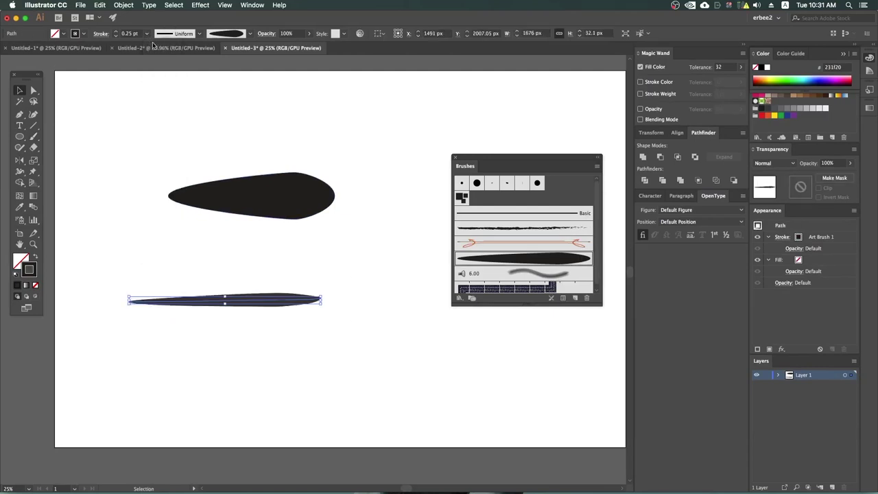
{"action": "left_click", "coordinate": [301, 330]}
Paint several tapered leaf strokes across the lower part of the artboard.
{"action": "key", "text": "b"}
{"action": "mouse_move", "coordinate": [379, 218]}
{"action": "left_mouse_down"}
{"action": "mouse_move", "coordinate": [361, 299]}
{"action": "mouse_move", "coordinate": [376, 334]}
{"action": "left_mouse_up"}
{"action": "left_click_drag", "start_coordinate": [434, 294], "coordinate": [403, 336]}
{"action": "left_click_drag", "start_coordinate": [315, 362], "coordinate": [399, 365]}
{"action": "left_click_drag", "start_coordinate": [300, 384], "coordinate": [411, 376]}
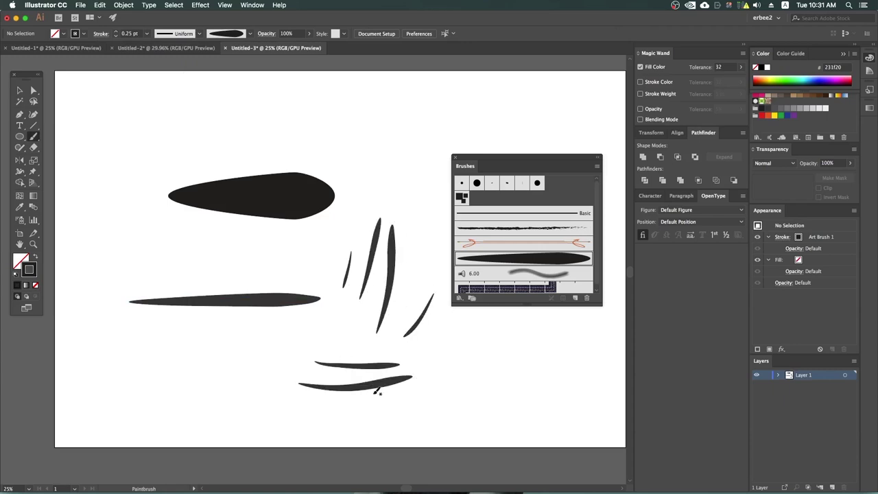
{"action": "mouse_move", "coordinate": [288, 344]}
{"action": "left_mouse_down"}
{"action": "mouse_move", "coordinate": [252, 328]}
{"action": "mouse_move", "coordinate": [343, 321]}
{"action": "left_mouse_up"}
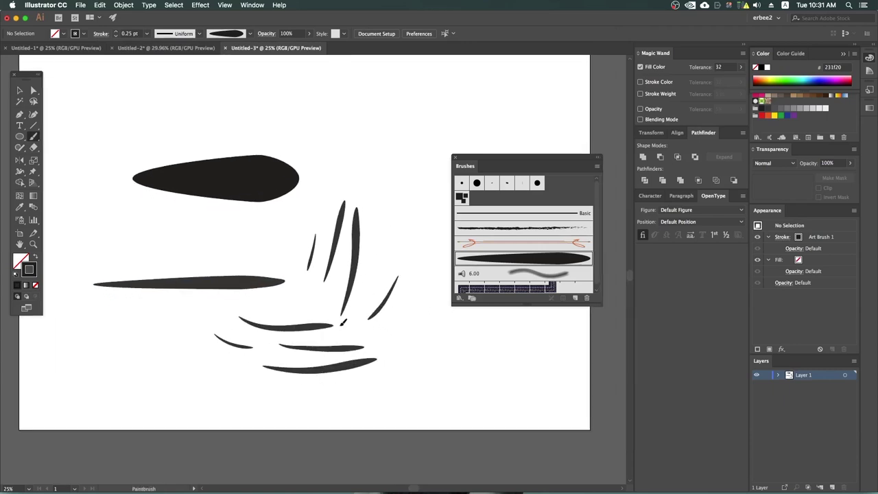
{"action": "left_click_drag", "start_coordinate": [284, 319], "coordinate": [204, 367]}
{"action": "left_click_drag", "start_coordinate": [203, 328], "coordinate": [194, 369]}
{"action": "mouse_move", "coordinate": [181, 339]}
{"action": "left_mouse_down"}
{"action": "mouse_move", "coordinate": [197, 376]}
{"action": "mouse_move", "coordinate": [230, 384]}
{"action": "left_mouse_up"}
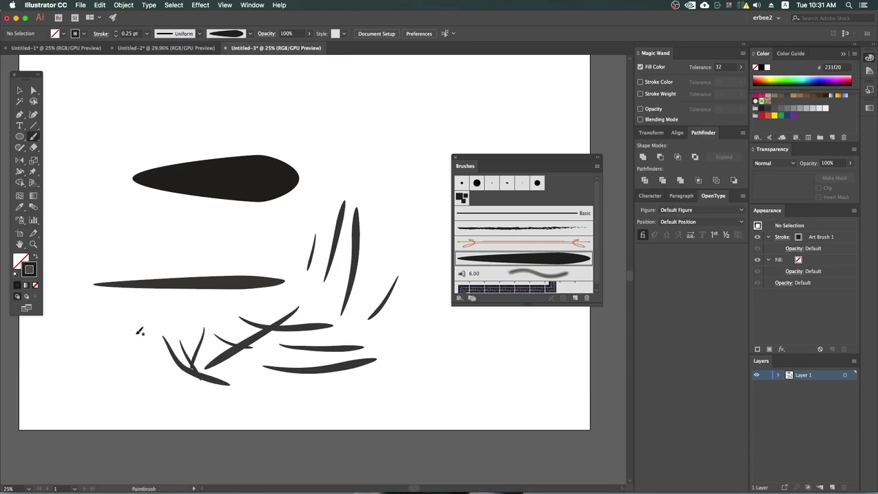
Paint more thin leaf strokes fanning across the upper and left areas.
{"action": "left_click_drag", "start_coordinate": [221, 240], "coordinate": [324, 202]}
{"action": "left_click_drag", "start_coordinate": [358, 166], "coordinate": [414, 146]}
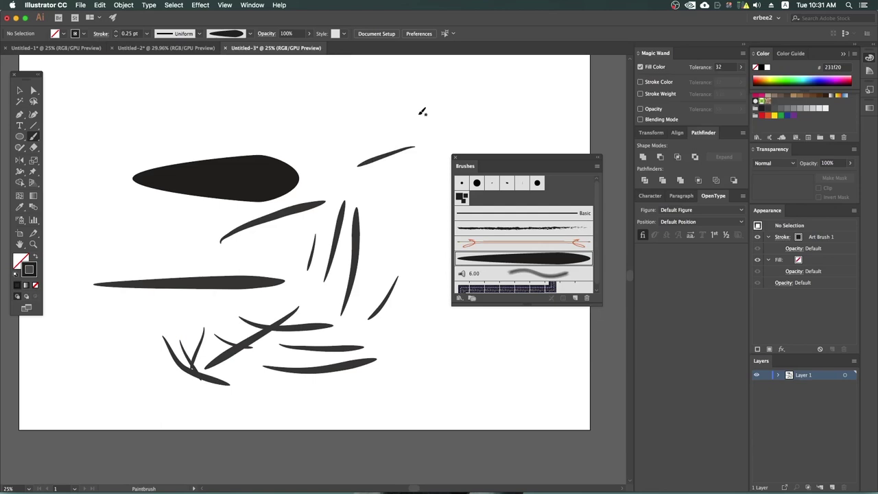
{"action": "left_click_drag", "start_coordinate": [248, 188], "coordinate": [419, 115]}
{"action": "left_click_drag", "start_coordinate": [346, 110], "coordinate": [397, 96]}
{"action": "mouse_move", "coordinate": [199, 180]}
{"action": "left_mouse_down"}
{"action": "mouse_move", "coordinate": [357, 91]}
{"action": "mouse_move", "coordinate": [231, 126]}
{"action": "left_mouse_up"}
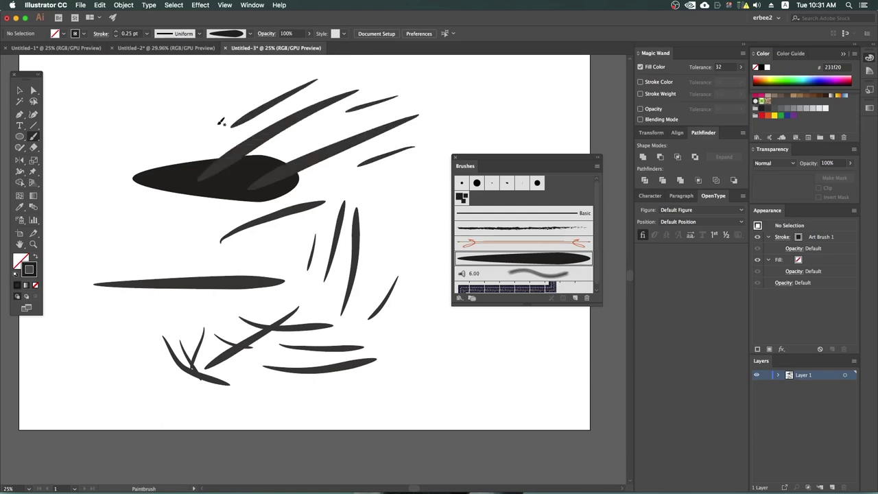
{"action": "left_click_drag", "start_coordinate": [183, 146], "coordinate": [162, 204]}
{"action": "left_click_drag", "start_coordinate": [163, 103], "coordinate": [141, 168]}
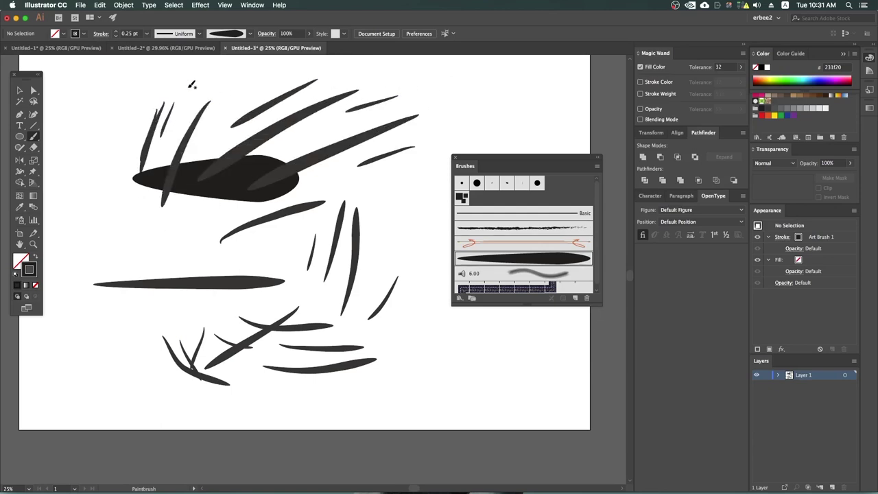
{"action": "mouse_move", "coordinate": [192, 84]}
{"action": "left_mouse_down"}
{"action": "mouse_move", "coordinate": [168, 134]}
{"action": "mouse_move", "coordinate": [177, 152]}
{"action": "left_mouse_up"}
{"action": "left_click_drag", "start_coordinate": [221, 86], "coordinate": [186, 155]}
{"action": "left_click_drag", "start_coordinate": [230, 83], "coordinate": [194, 172]}
Marquee-select all the painted leaf strokes.
{"action": "key", "text": "v"}
{"action": "left_click_drag", "start_coordinate": [81, 100], "coordinate": [416, 409]}
{"action": "key", "text": "ctrl+minus"}
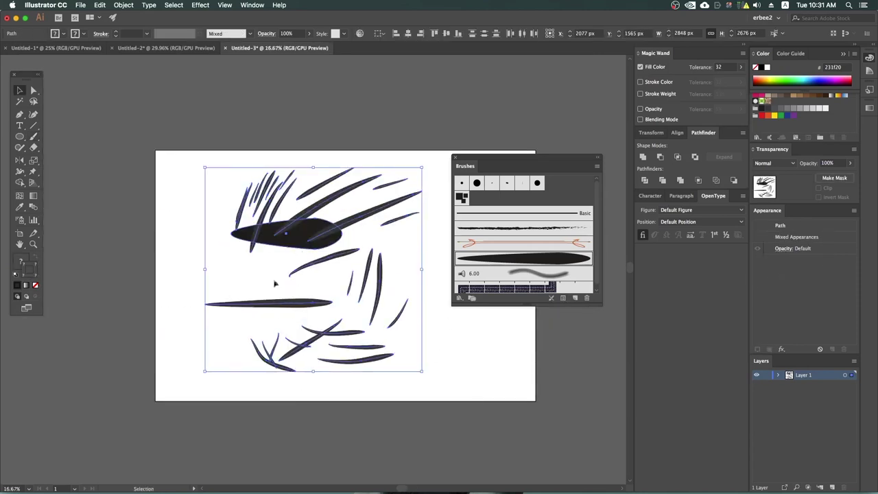
Select and deselect the black blob, ending with nothing selected.
{"action": "left_click", "coordinate": [286, 286]}
{"action": "left_click", "coordinate": [288, 245]}
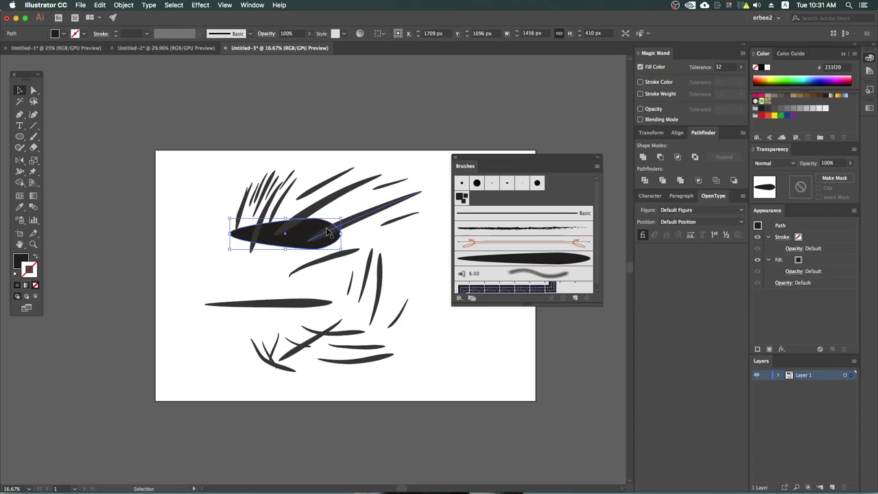
{"action": "left_click", "coordinate": [392, 244]}
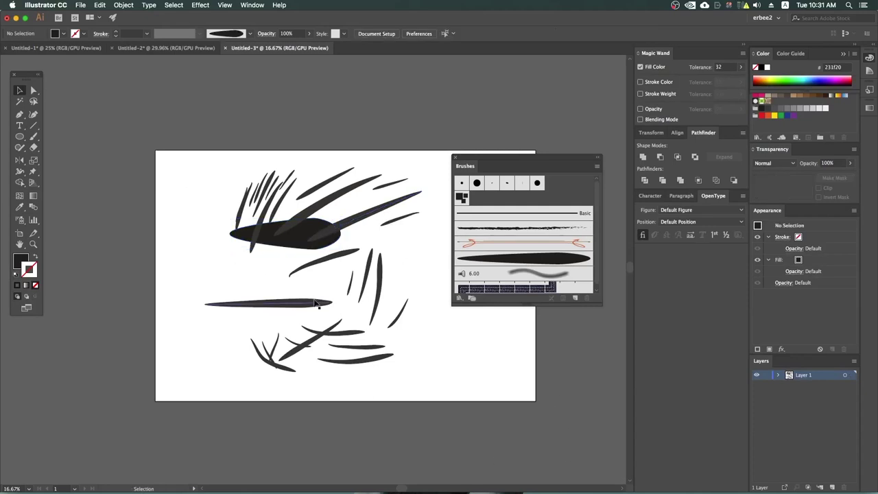
{"action": "left_click", "coordinate": [303, 244]}
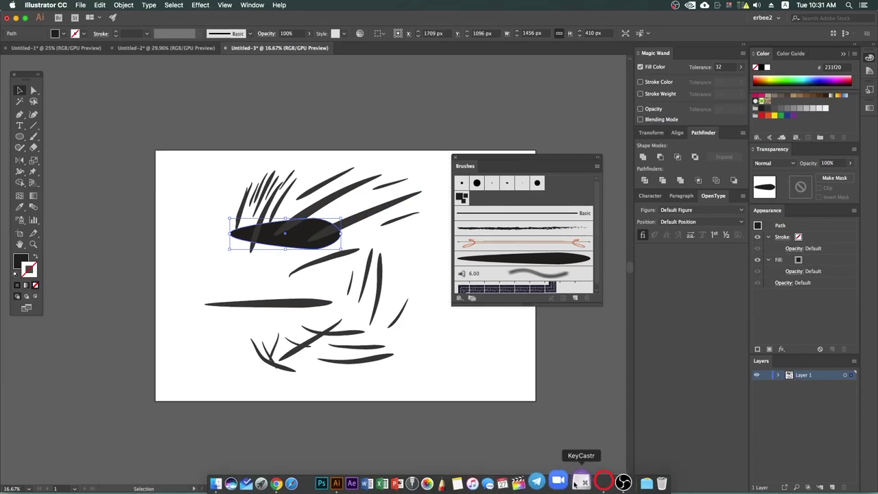
{"action": "left_click", "coordinate": [609, 484]}
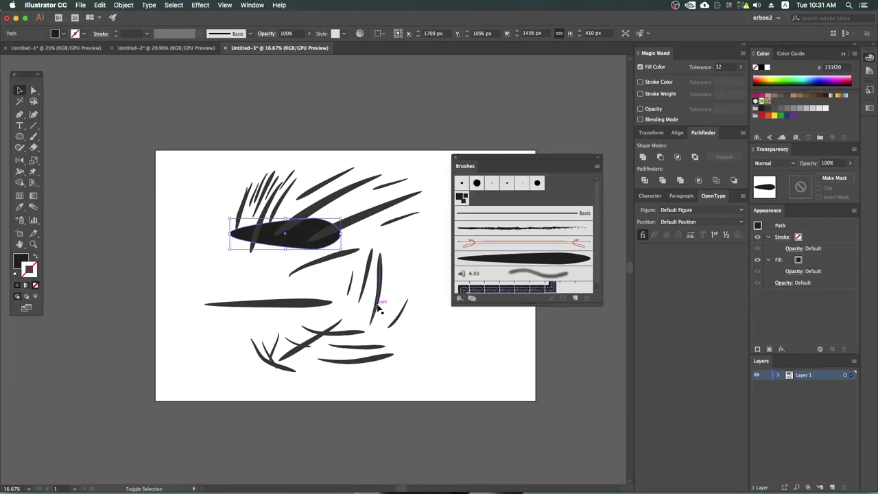
{"action": "scroll", "coordinate": [318, 232], "scroll_direction": "up", "scroll_amount": 1}
{"action": "scroll", "coordinate": [318, 237], "scroll_direction": "up", "scroll_amount": 1}
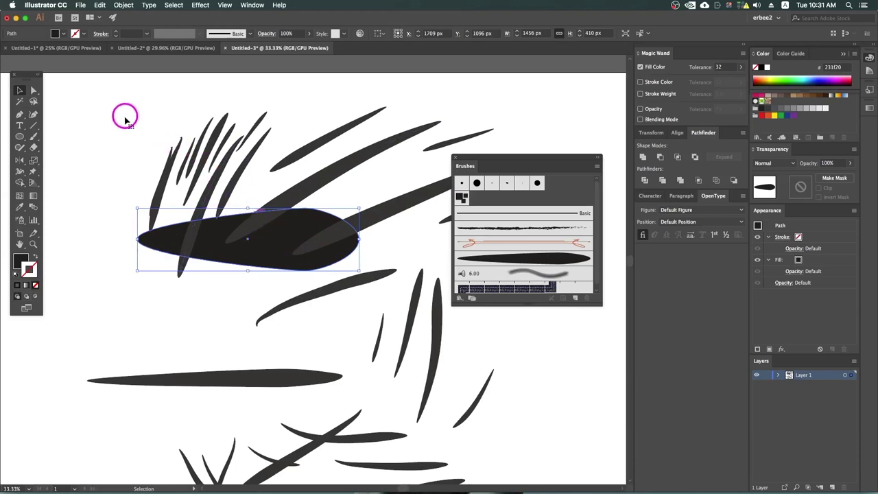
{"action": "left_click", "coordinate": [151, 150]}
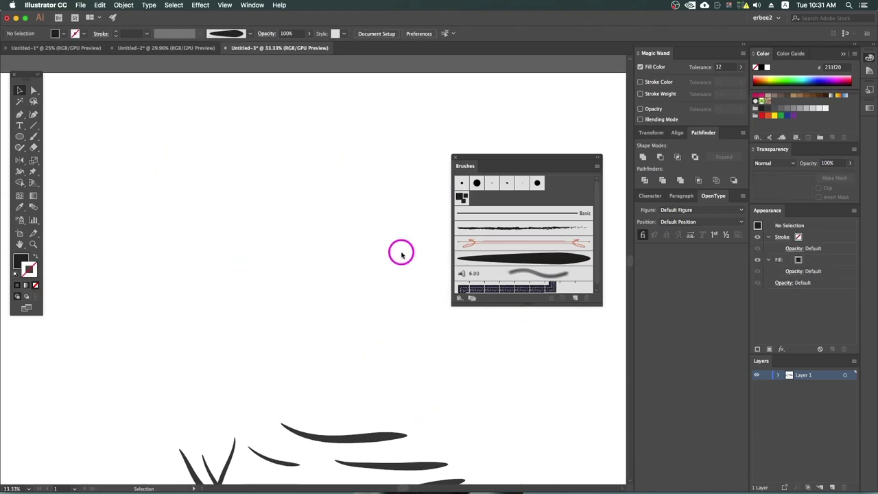
Marquee-select the leaf strokes at the bottom of the page and delete them.
{"action": "key", "text": "super+minus"}
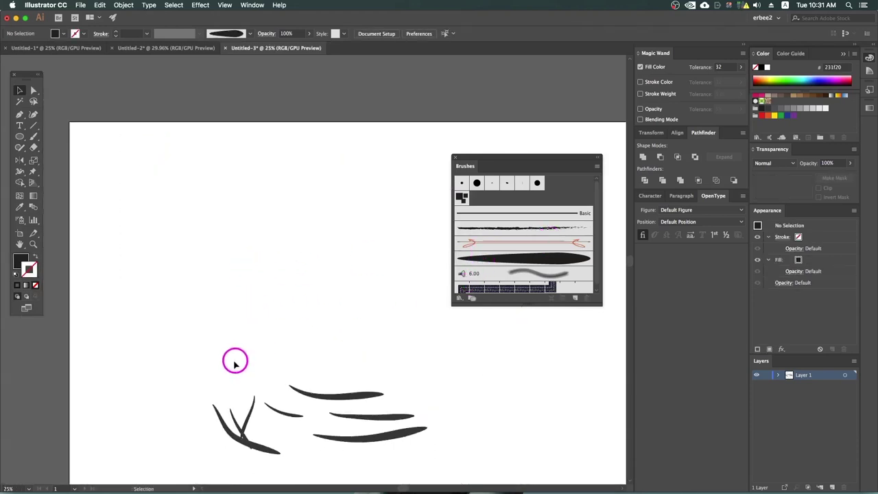
{"action": "left_click_drag", "start_coordinate": [210, 318], "coordinate": [432, 483]}
{"action": "key", "text": "Delete"}
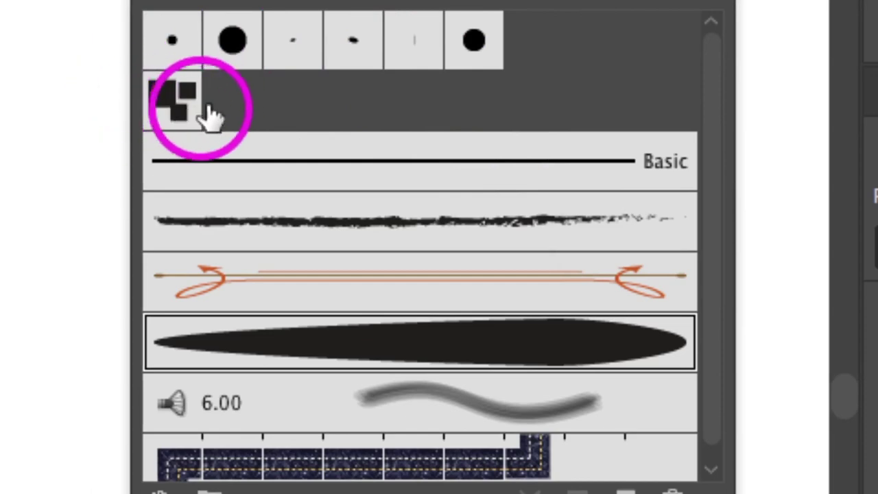
{"action": "scroll", "coordinate": [327, 184], "scroll_direction": "down", "scroll_amount": 1}
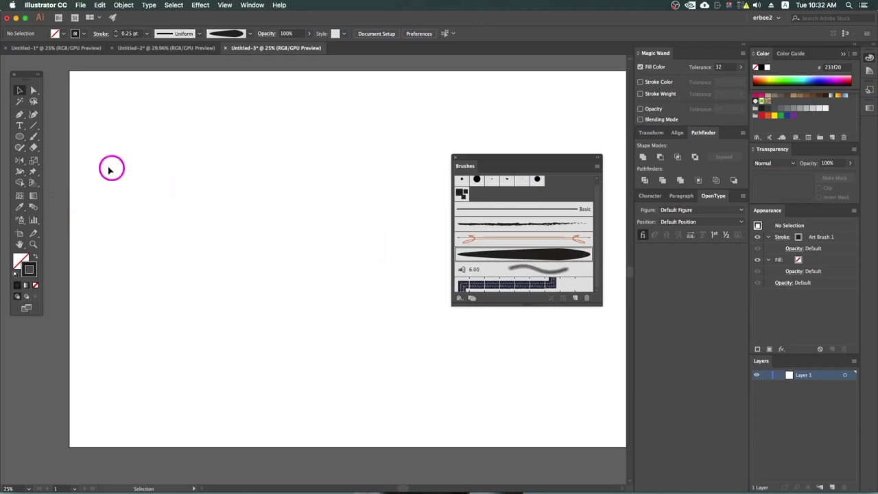
Draw a small circle and swap fill and stroke so it is solid black.
{"action": "left_click", "coordinate": [20, 137]}
{"action": "left_click_drag", "start_coordinate": [217, 192], "coordinate": [240, 213]}
{"action": "left_click", "coordinate": [249, 209]}
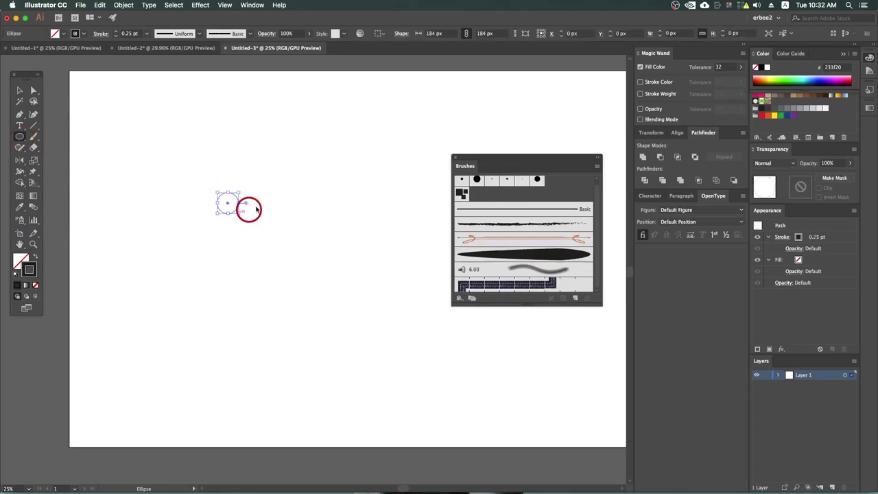
{"action": "left_click", "coordinate": [34, 257]}
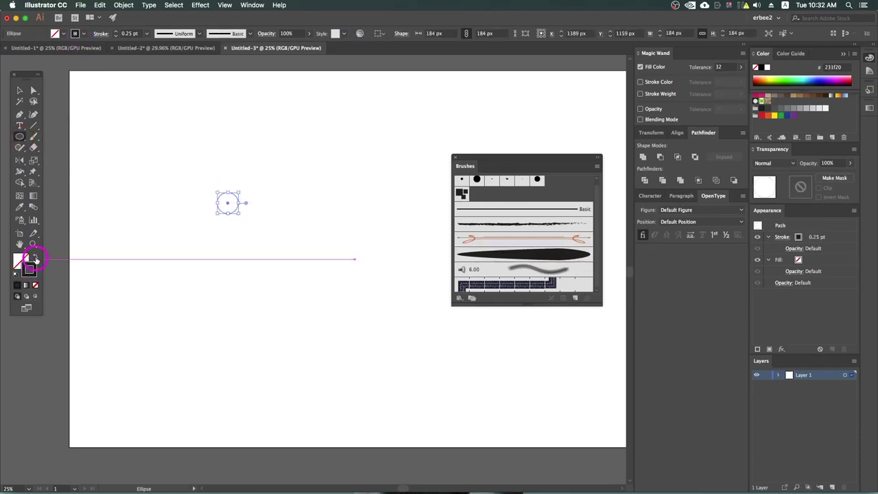
{"action": "key", "text": "v"}
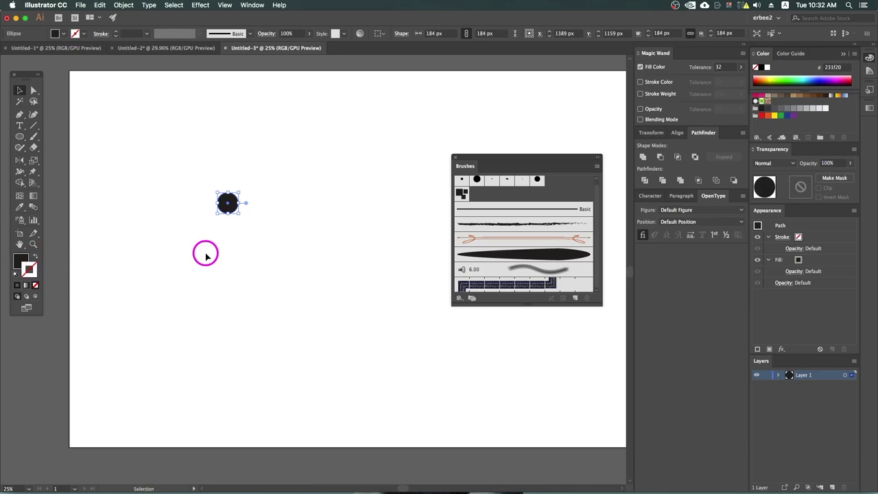
Alt-drag a copy of the circle and stretch it into a wide ellipse.
{"action": "left_click_drag", "start_coordinate": [206, 255], "coordinate": [243, 250]}
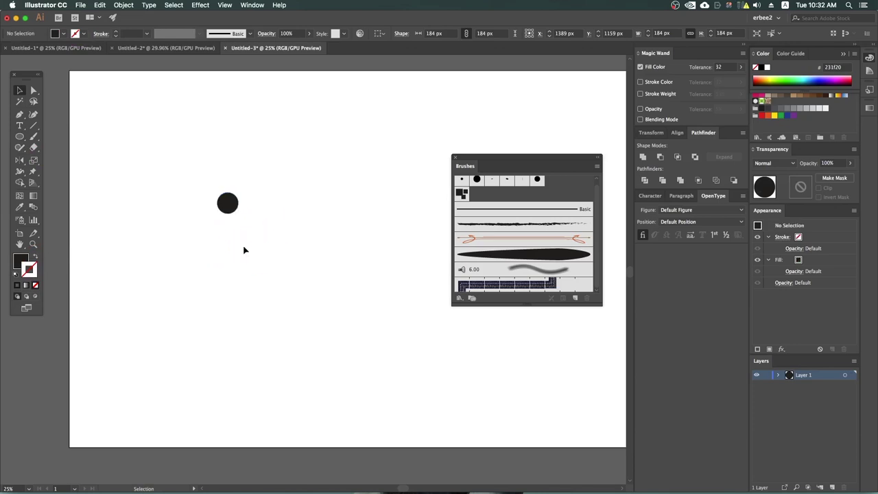
{"action": "left_click", "coordinate": [243, 250]}
{"action": "mouse_move", "coordinate": [227, 203]}
{"action": "left_mouse_down"}
{"action": "mouse_move", "coordinate": [234, 228]}
{"action": "mouse_move", "coordinate": [273, 192]}
{"action": "mouse_move", "coordinate": [262, 180]}
{"action": "mouse_move", "coordinate": [431, 179]}
{"action": "left_mouse_up"}
{"action": "left_click", "coordinate": [234, 228]}
{"action": "left_click_drag", "start_coordinate": [329, 206], "coordinate": [329, 192]}
{"action": "mouse_move", "coordinate": [201, 226]}
{"action": "left_mouse_down"}
{"action": "mouse_move", "coordinate": [97, 192]}
{"action": "mouse_move", "coordinate": [88, 172]}
{"action": "left_mouse_up"}
Arrange the circle and ellipse on the page and select the black ellipse.
{"action": "left_click_drag", "start_coordinate": [284, 281], "coordinate": [226, 333]}
{"action": "left_click_drag", "start_coordinate": [274, 212], "coordinate": [260, 235]}
{"action": "key", "text": "super+minus"}
{"action": "left_click_drag", "start_coordinate": [190, 243], "coordinate": [136, 255]}
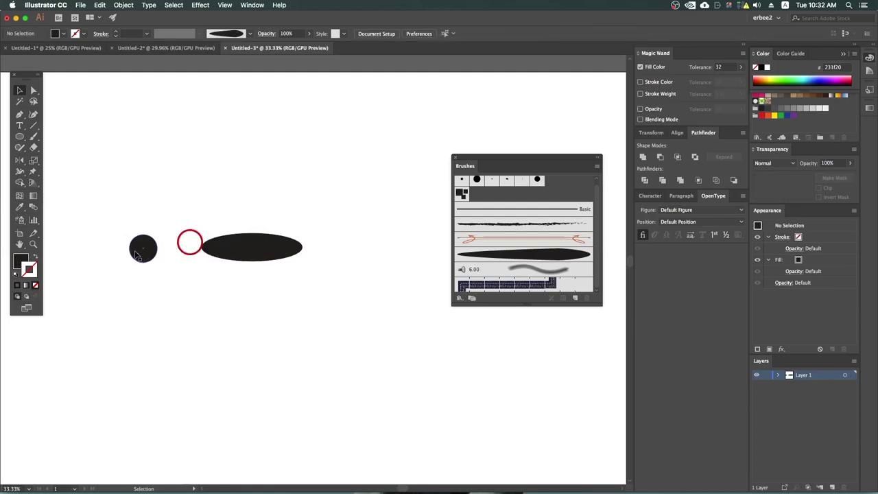
{"action": "left_click", "coordinate": [248, 253]}
{"action": "left_click", "coordinate": [200, 5]}
{"action": "mouse_move", "coordinate": [231, 88]}
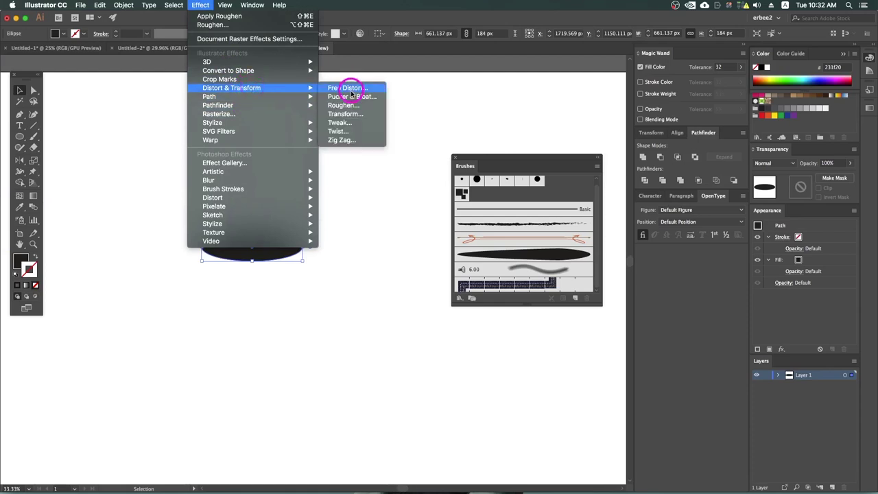
Roughen the ellipse with Smooth points, Absolute size 47 px and detail 3/in.
{"action": "left_click", "coordinate": [370, 104]}
{"action": "left_click", "coordinate": [590, 314]}
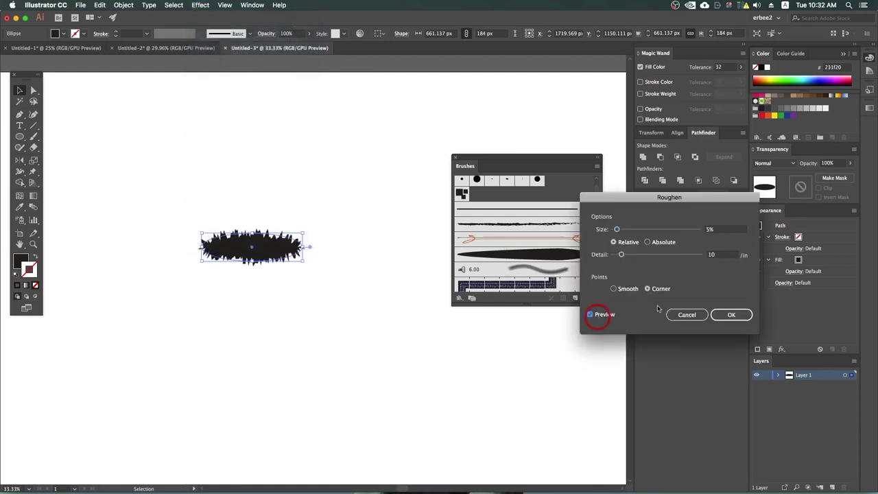
{"action": "left_click", "coordinate": [626, 288]}
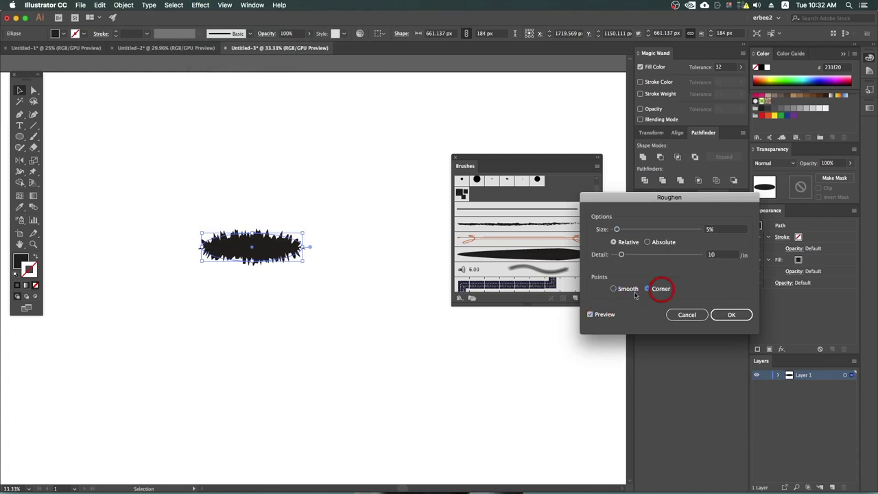
{"action": "left_click", "coordinate": [626, 288]}
{"action": "left_click_drag", "start_coordinate": [619, 255], "coordinate": [626, 231]}
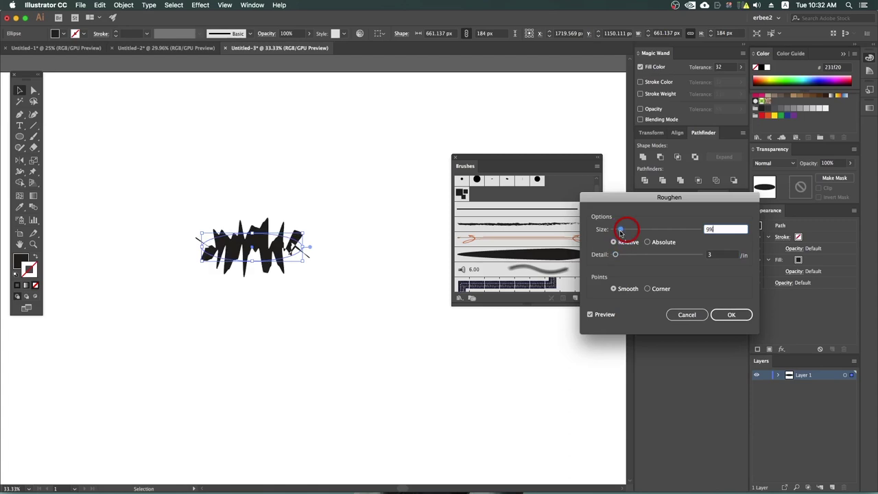
{"action": "left_click", "coordinate": [664, 242]}
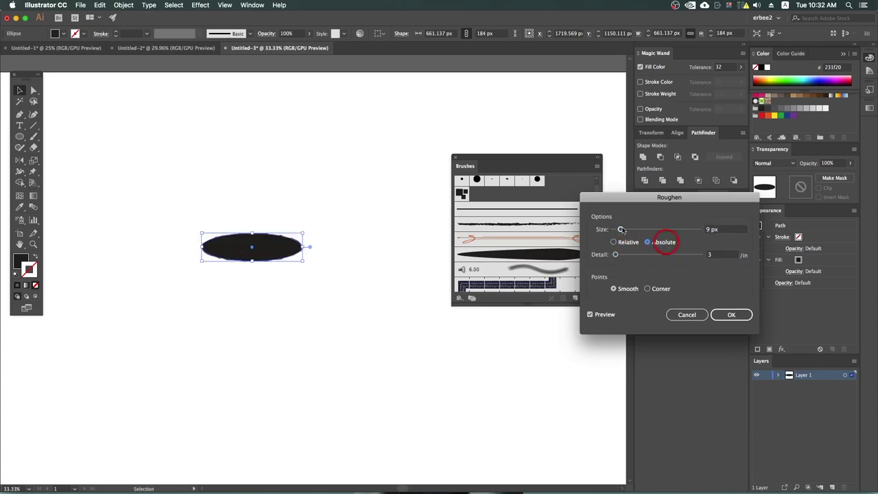
{"action": "left_click_drag", "start_coordinate": [621, 230], "coordinate": [652, 231]}
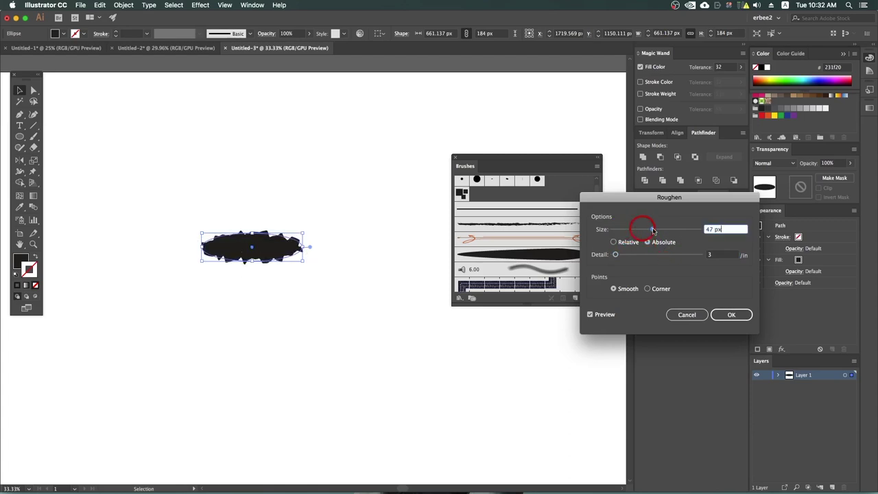
{"action": "left_click", "coordinate": [728, 314]}
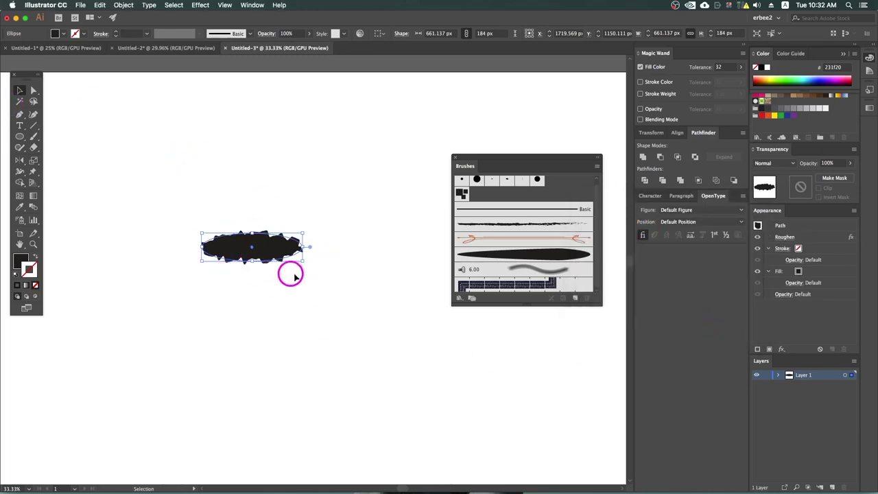
Expand the roughened appearance into a plain path and drag it into the Brushes panel.
{"action": "left_click", "coordinate": [118, 4]}
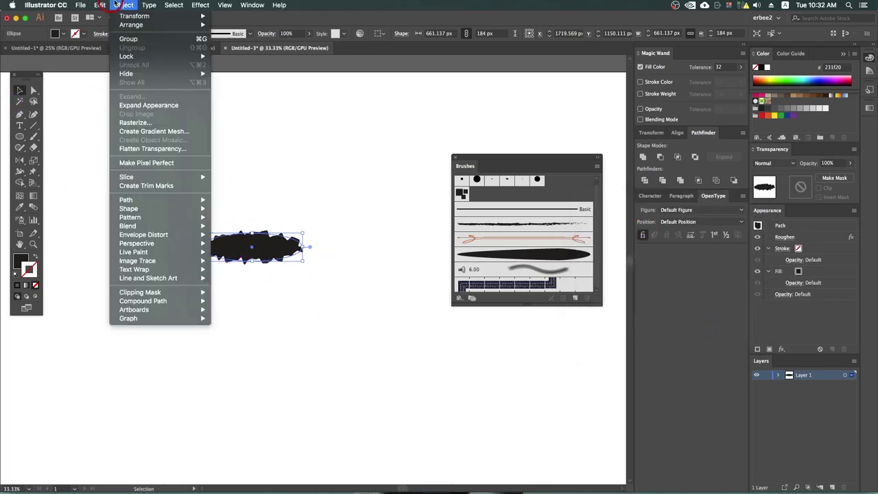
{"action": "left_click", "coordinate": [162, 105]}
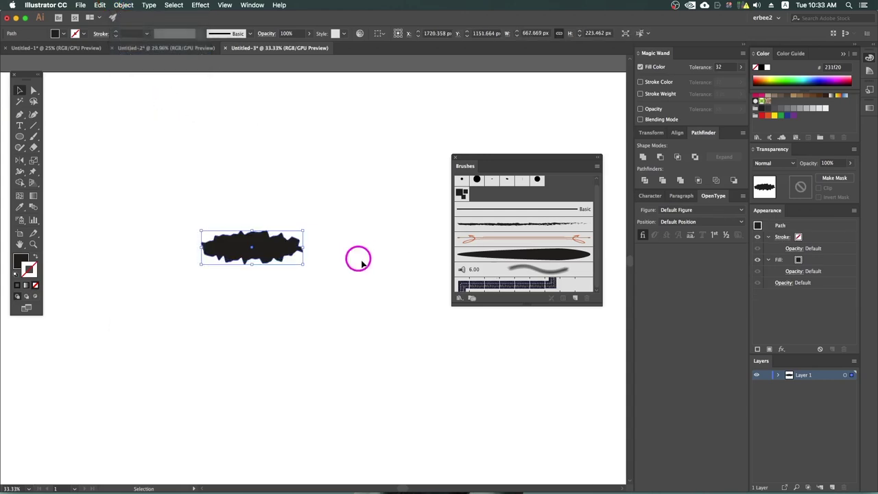
{"action": "left_click", "coordinate": [21, 91]}
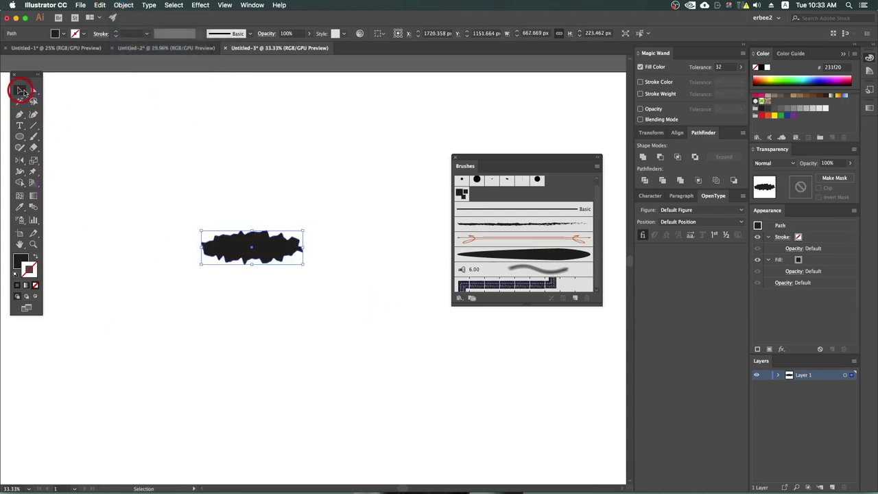
{"action": "left_click", "coordinate": [255, 246]}
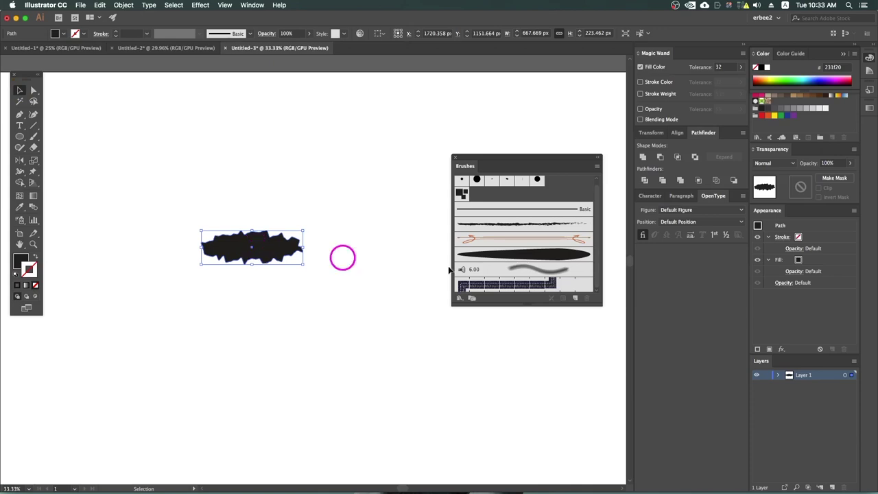
{"action": "left_click_drag", "start_coordinate": [264, 252], "coordinate": [546, 223]}
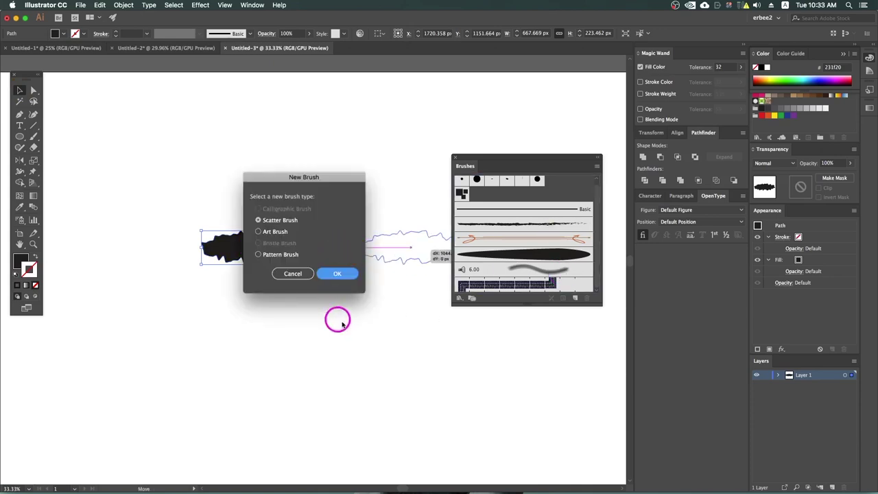
Create an art brush that scales proportionately with Tints colorization.
{"action": "left_click", "coordinate": [279, 235]}
{"action": "left_click", "coordinate": [336, 273]}
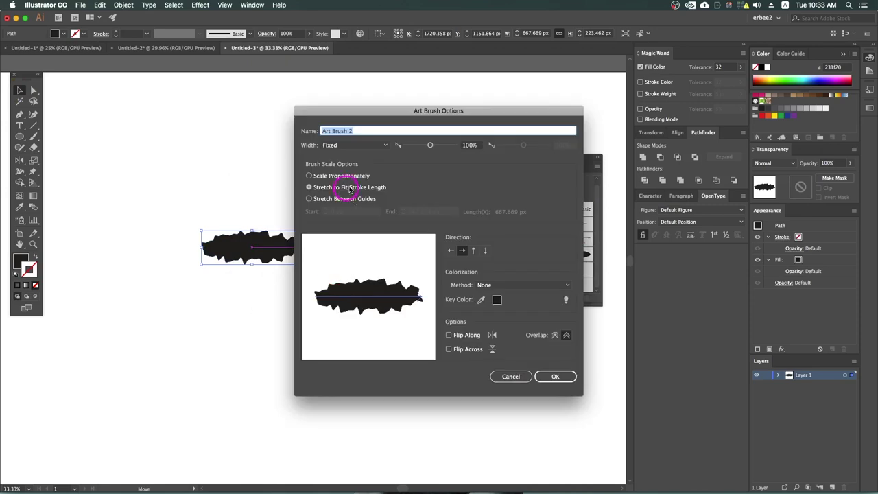
{"action": "left_click", "coordinate": [346, 180]}
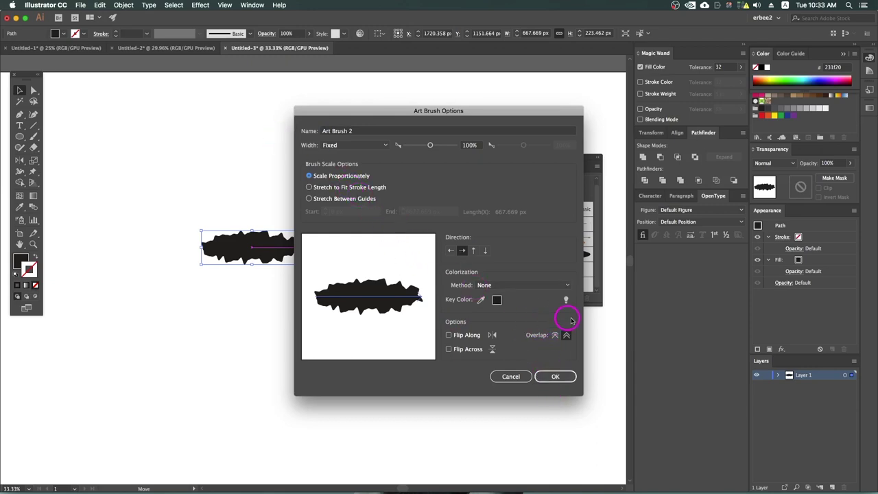
{"action": "left_click", "coordinate": [523, 284]}
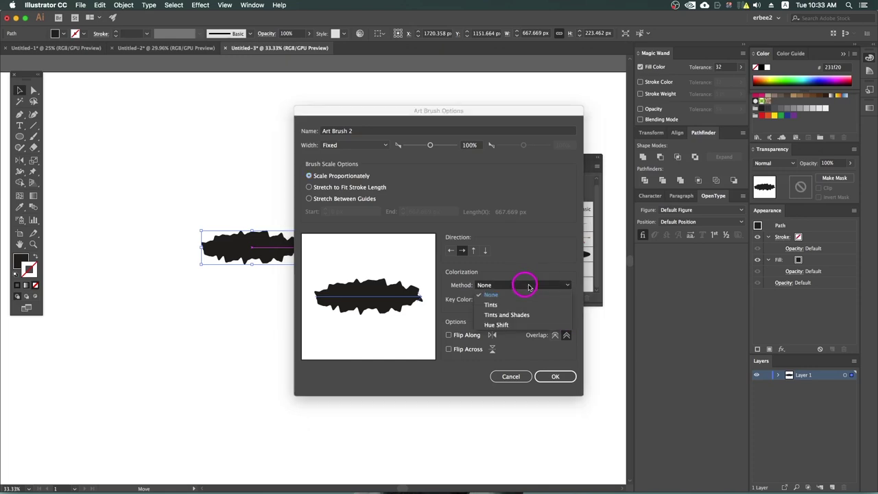
{"action": "left_click", "coordinate": [525, 300]}
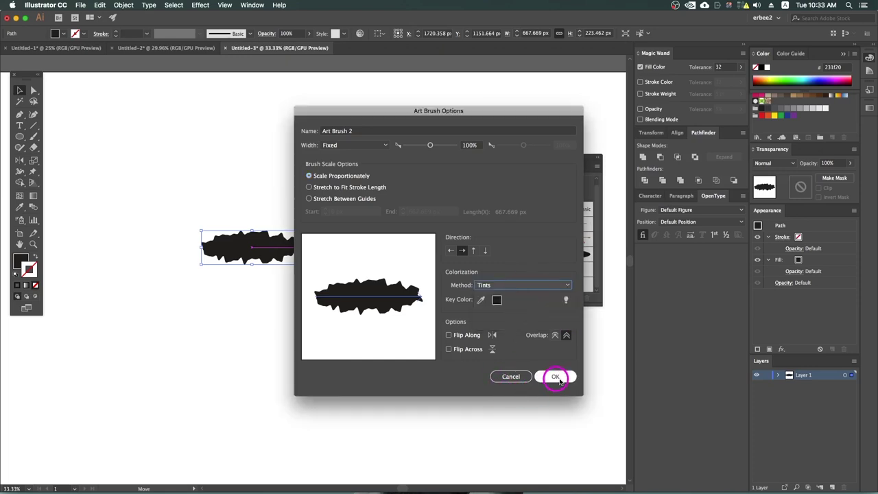
{"action": "left_click", "coordinate": [555, 376]}
Paint a test stroke below the shape with the Paintbrush using the new brush.
{"action": "mouse_move", "coordinate": [247, 280]}
{"action": "left_mouse_down"}
{"action": "mouse_move", "coordinate": [304, 215]}
{"action": "mouse_move", "coordinate": [258, 186]}
{"action": "mouse_move", "coordinate": [218, 181]}
{"action": "left_mouse_up"}
{"action": "left_click", "coordinate": [164, 225]}
{"action": "key", "text": "b"}
{"action": "left_click_drag", "start_coordinate": [77, 257], "coordinate": [294, 273]}
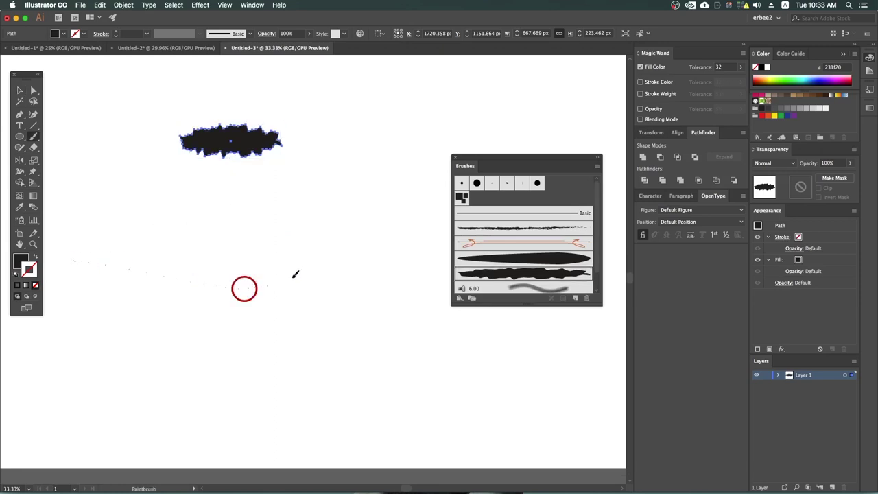
Paint a long curved Art Brush 2 stroke and thin it to 0.25 pt.
{"action": "scroll", "coordinate": [248, 327], "scroll_direction": "down", "scroll_amount": 1}
{"action": "left_click_drag", "start_coordinate": [172, 368], "coordinate": [329, 318]}
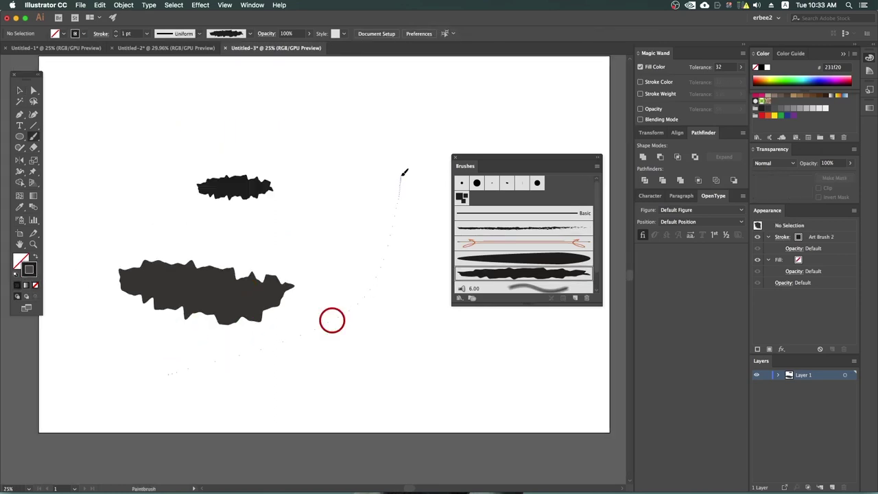
{"action": "key", "text": "v"}
{"action": "left_click", "coordinate": [377, 268]}
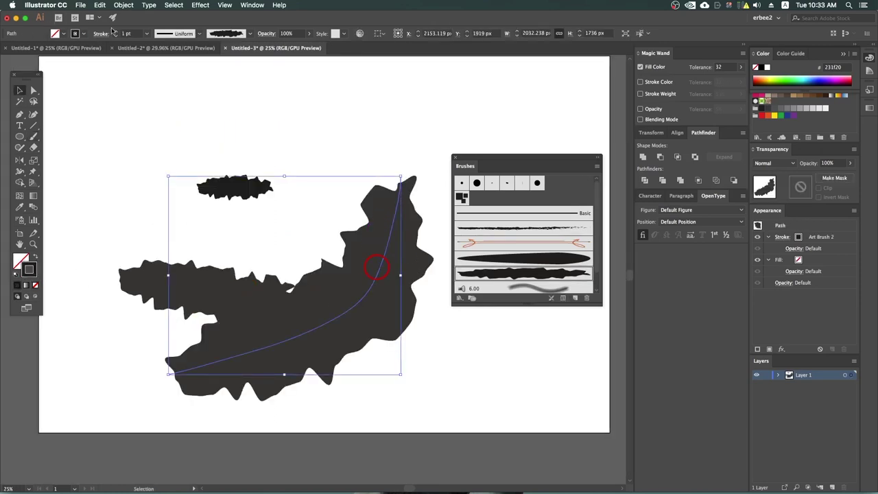
{"action": "left_click", "coordinate": [145, 35]}
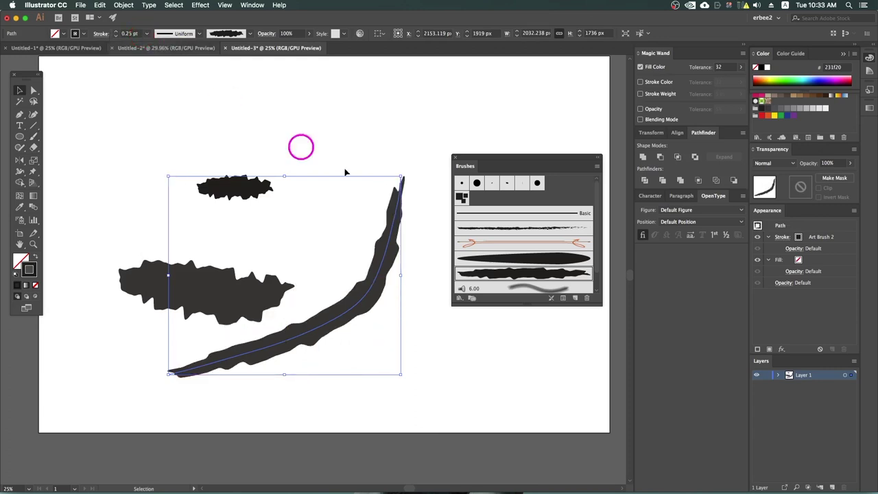
{"action": "left_click", "coordinate": [358, 146]}
{"action": "scroll", "coordinate": [356, 144], "scroll_direction": "up", "scroll_amount": 5}
{"action": "scroll", "coordinate": [357, 144], "scroll_direction": "right", "scroll_amount": 5}
{"action": "left_click", "coordinate": [20, 137]}
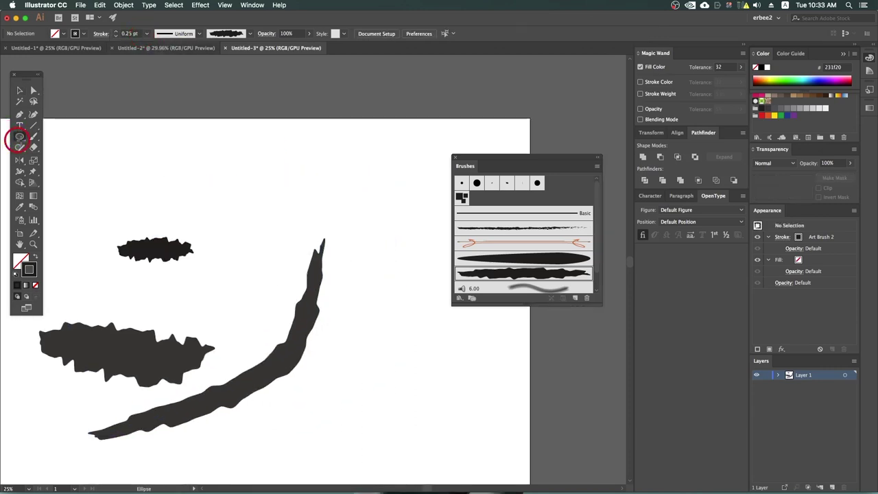
Draw a hexagon above the brush strokes and nudge it down-right.
{"action": "left_click", "coordinate": [65, 169]}
{"action": "left_click_drag", "start_coordinate": [234, 153], "coordinate": [292, 211]}
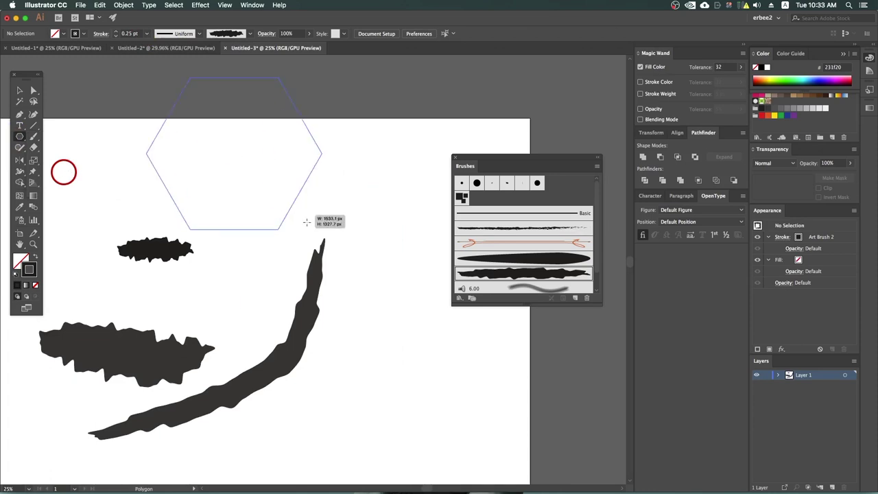
{"action": "key", "text": "v"}
{"action": "left_click_drag", "start_coordinate": [279, 173], "coordinate": [293, 198]}
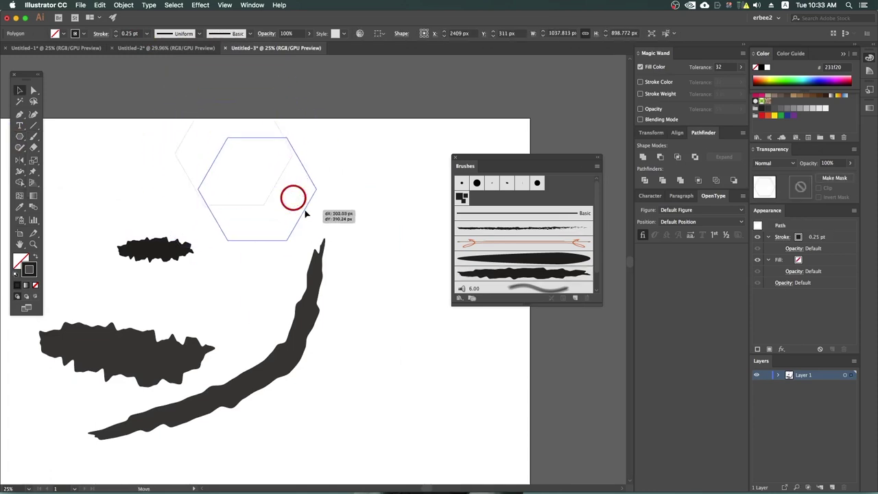
Apply Art Brush 2 to the hexagon and set its stroke weight to 0.1 pt.
{"action": "left_click", "coordinate": [542, 273]}
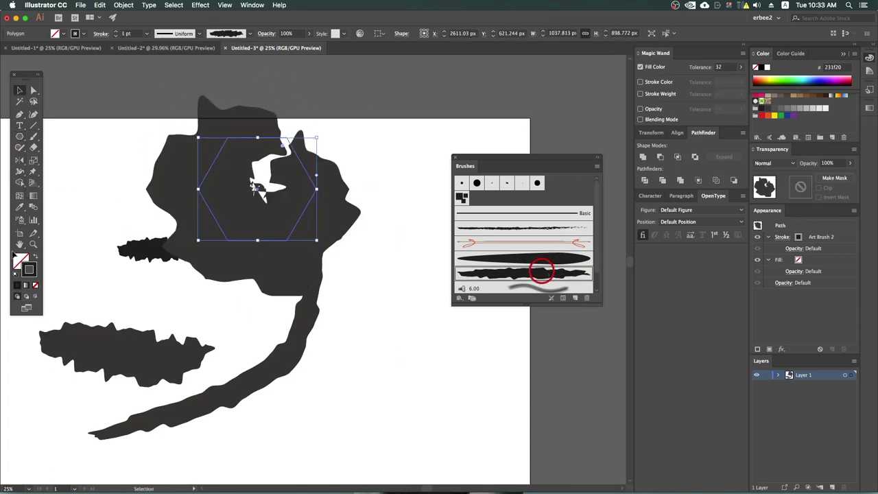
{"action": "left_click", "coordinate": [146, 33]}
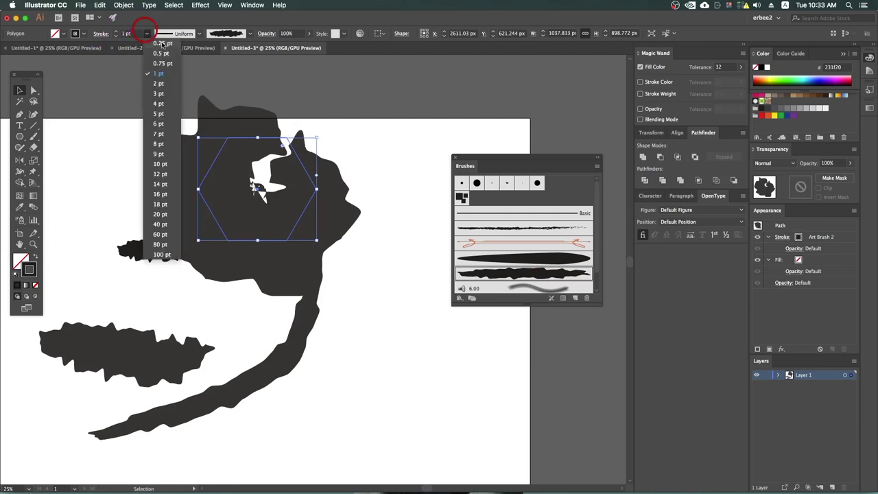
{"action": "left_click", "coordinate": [161, 44]}
{"action": "left_click", "coordinate": [146, 33]}
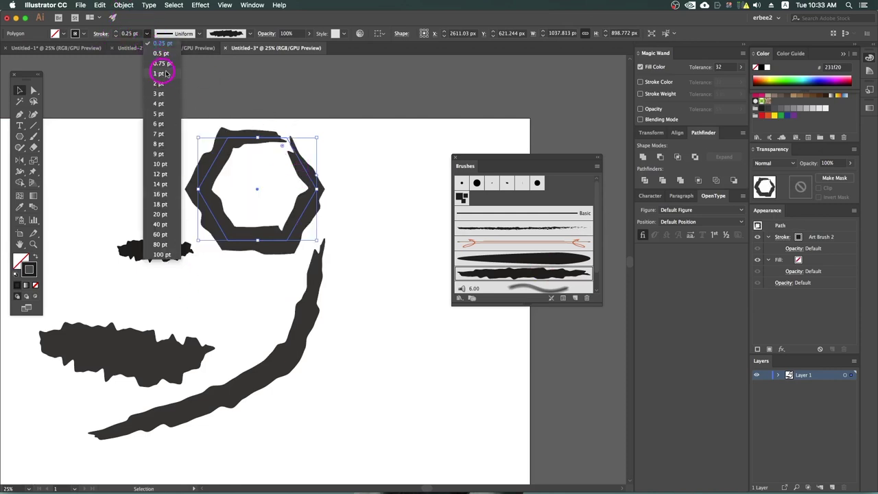
{"action": "left_click", "coordinate": [129, 32]}
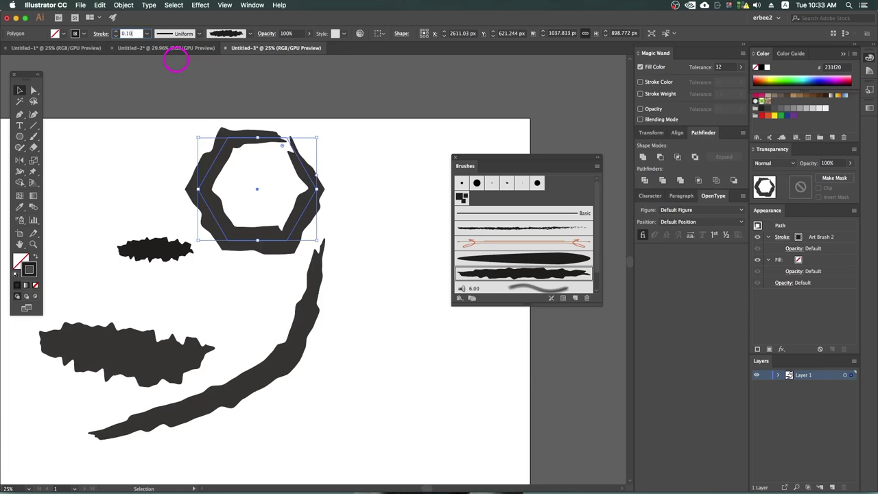
{"action": "key", "text": "Return"}
{"action": "left_click", "coordinate": [359, 288]}
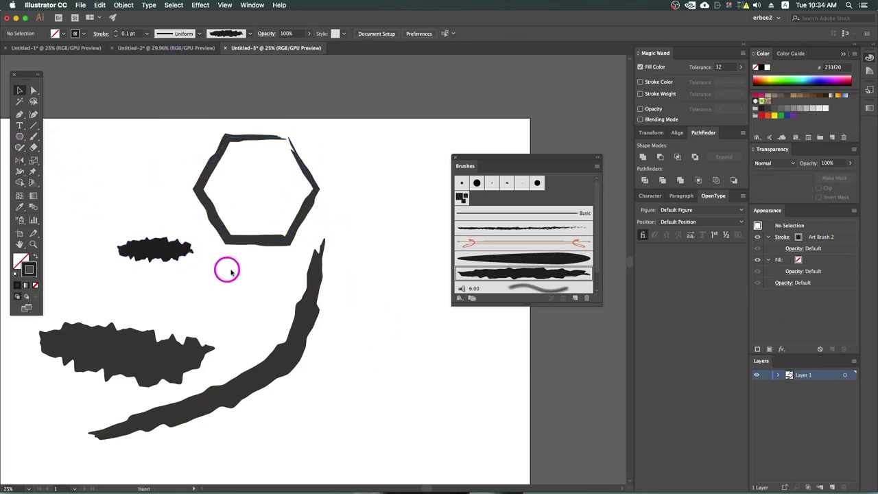
{"action": "left_click_drag", "start_coordinate": [228, 266], "coordinate": [254, 236]}
{"action": "left_click", "coordinate": [19, 136]}
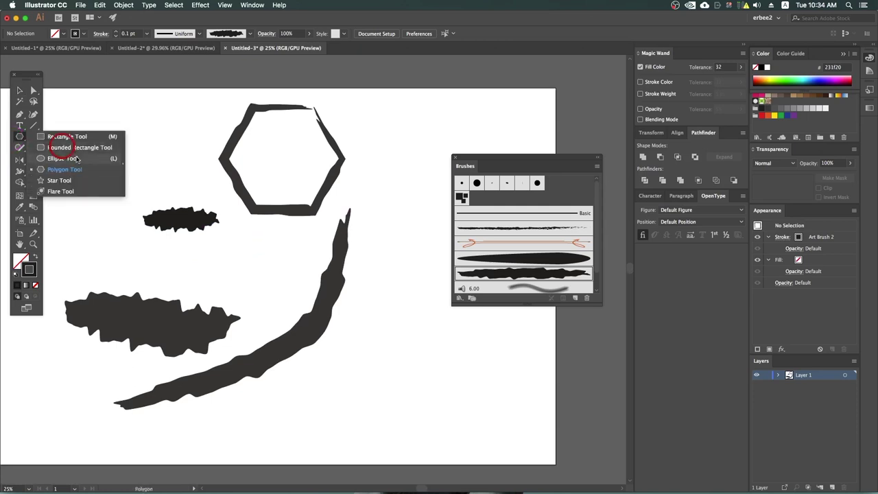
Draw a five-point star, apply Art Brush 2, and set its stroke to 0.1 pt.
{"action": "left_click", "coordinate": [81, 180]}
{"action": "left_click_drag", "start_coordinate": [124, 144], "coordinate": [152, 179]}
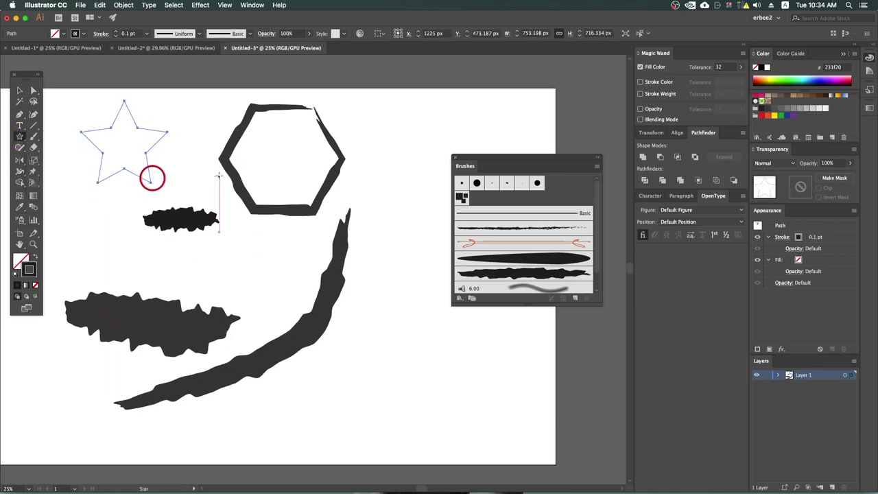
{"action": "key", "text": "v"}
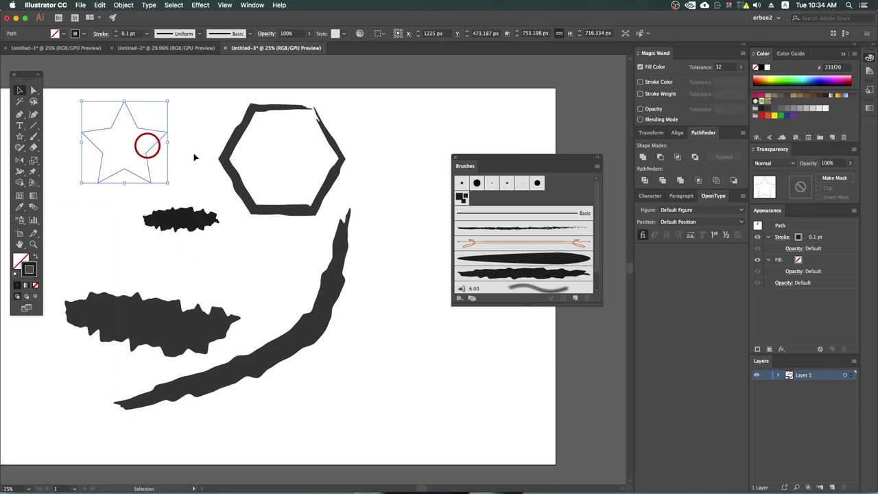
{"action": "key", "text": "i"}
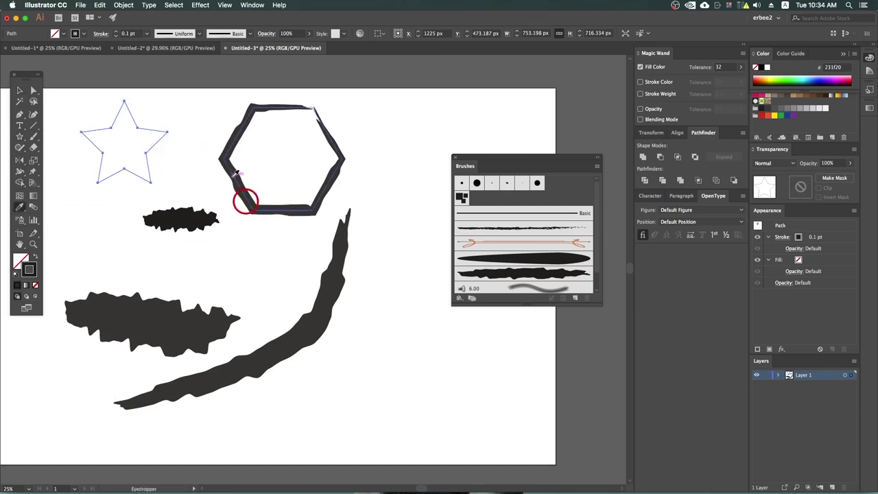
{"action": "left_click", "coordinate": [525, 275]}
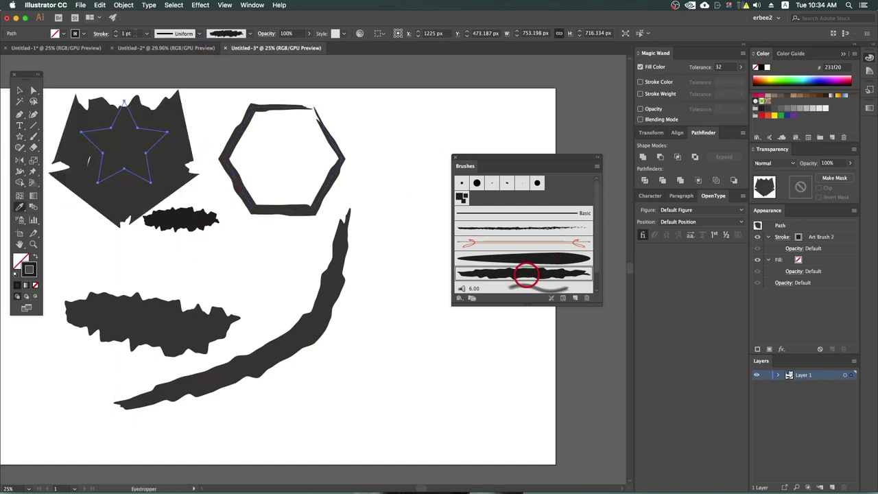
{"action": "left_click", "coordinate": [127, 33]}
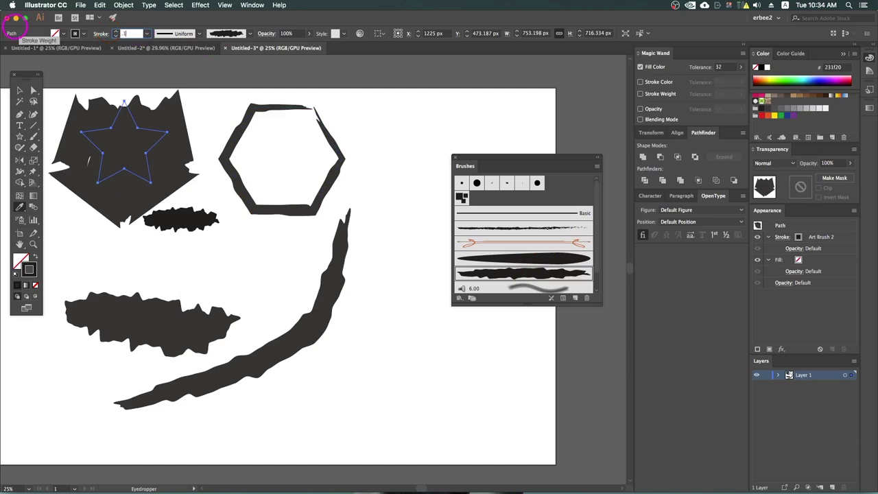
{"action": "type", "text": "0"}
{"action": "key", "text": "Return"}
Recenter the view and start a curved Pen path below the hexagon.
{"action": "left_click", "coordinate": [20, 90]}
{"action": "left_click", "coordinate": [57, 118]}
{"action": "left_click_drag", "start_coordinate": [203, 280], "coordinate": [242, 262]}
{"action": "left_click", "coordinate": [15, 162]}
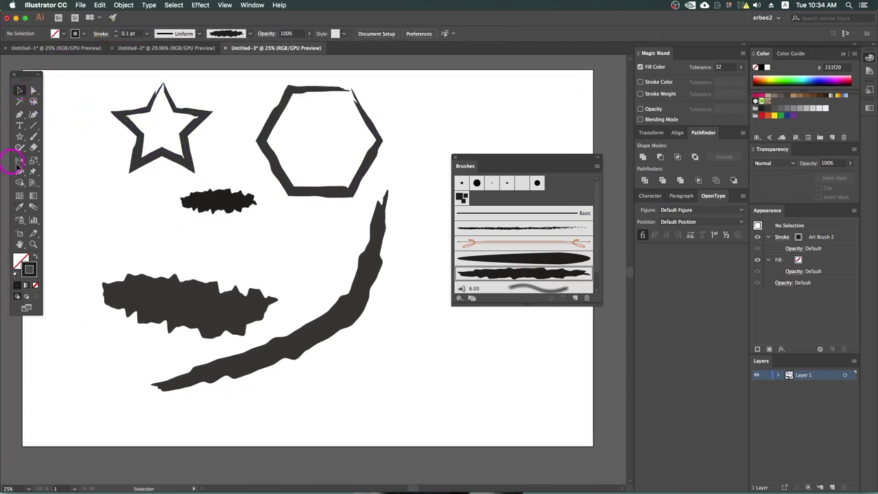
{"action": "key", "text": "p"}
{"action": "left_click_drag", "start_coordinate": [166, 239], "coordinate": [210, 247]}
Finish the S curve, give it Art Brush 2 at 0.25 pt, and move it beside the hexagon.
{"action": "mouse_move", "coordinate": [273, 224]}
{"action": "left_mouse_down"}
{"action": "mouse_move", "coordinate": [301, 244]}
{"action": "mouse_move", "coordinate": [356, 336]}
{"action": "mouse_move", "coordinate": [330, 333]}
{"action": "mouse_move", "coordinate": [372, 362]}
{"action": "left_mouse_up"}
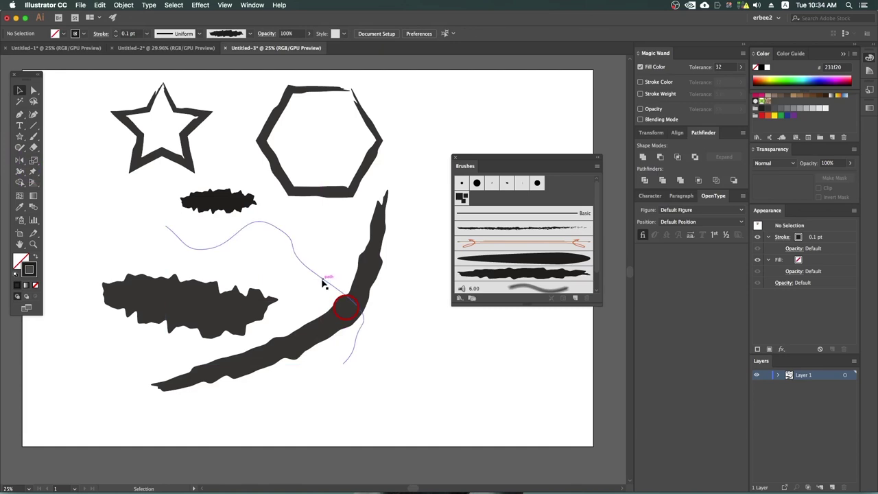
{"action": "key", "text": "v"}
{"action": "left_click", "coordinate": [527, 276]}
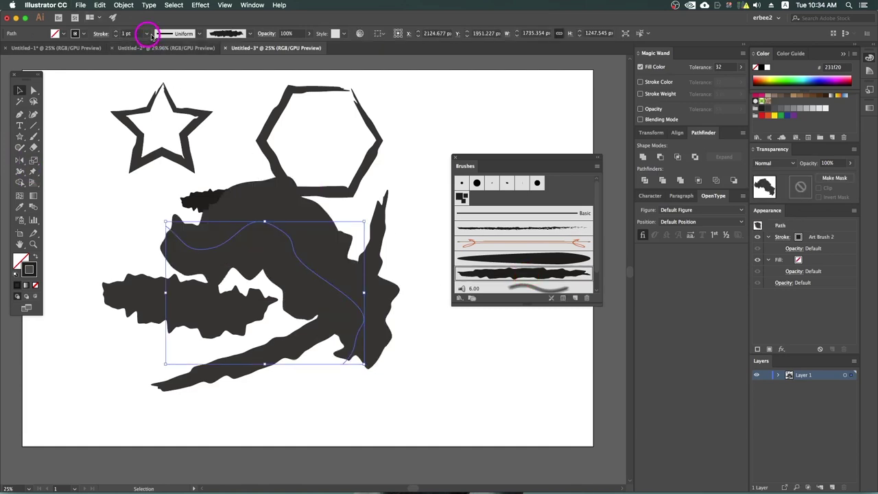
{"action": "left_click", "coordinate": [147, 33]}
{"action": "left_click", "coordinate": [155, 43]}
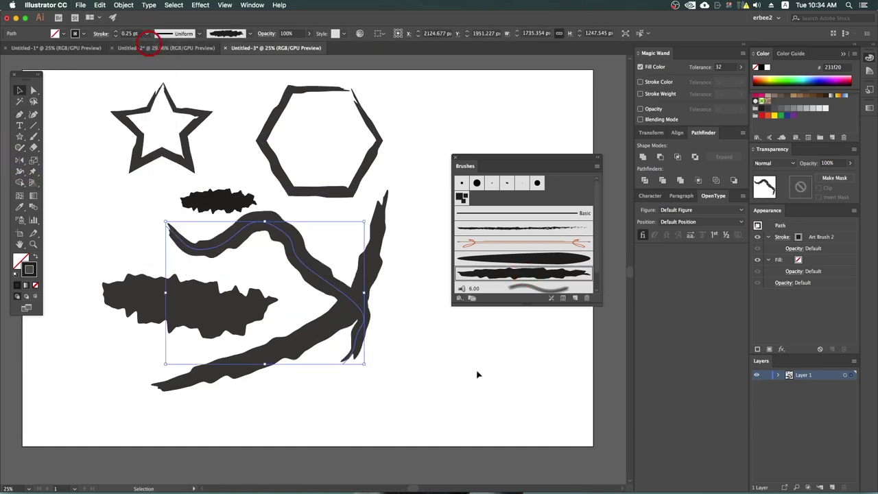
{"action": "left_click", "coordinate": [331, 374]}
{"action": "scroll", "coordinate": [204, 265], "scroll_direction": "right", "scroll_amount": 3}
{"action": "left_click_drag", "start_coordinate": [197, 254], "coordinate": [374, 149]}
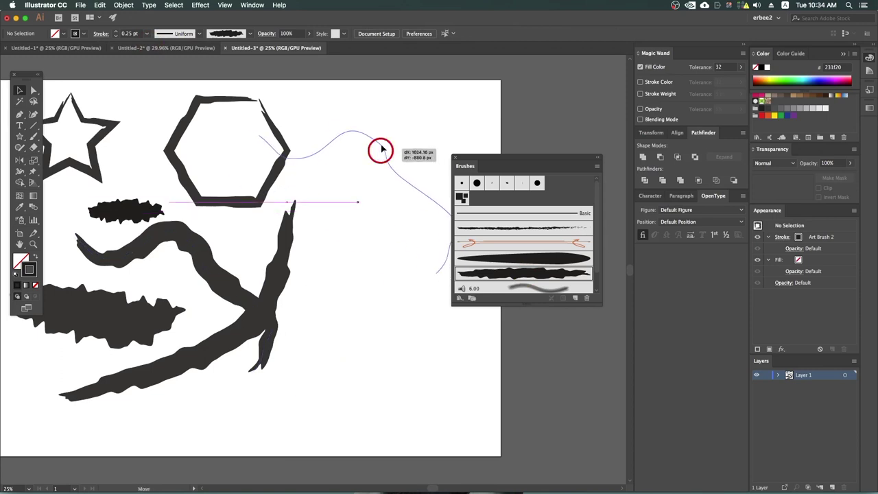
Select every shape on the artboard and delete them all.
{"action": "scroll", "coordinate": [350, 309], "scroll_direction": "left", "scroll_amount": 5}
{"action": "scroll", "coordinate": [351, 309], "scroll_direction": "down", "scroll_amount": 3}
{"action": "scroll", "coordinate": [350, 292], "scroll_direction": "down", "scroll_amount": 2}
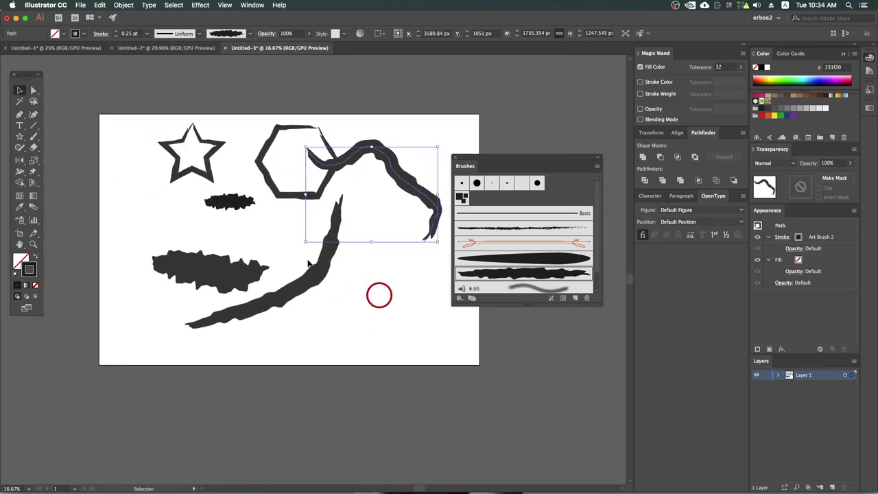
{"action": "scroll", "coordinate": [250, 285], "scroll_direction": "up", "scroll_amount": 2}
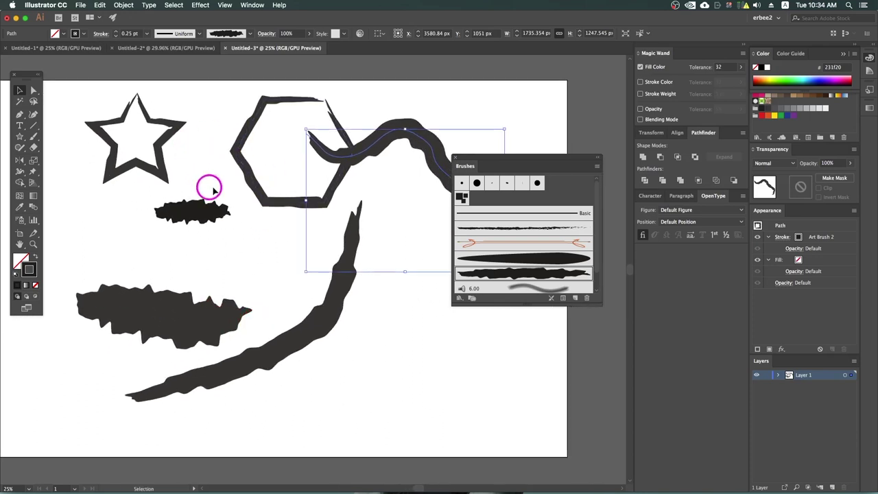
{"action": "left_click_drag", "start_coordinate": [79, 98], "coordinate": [412, 375]}
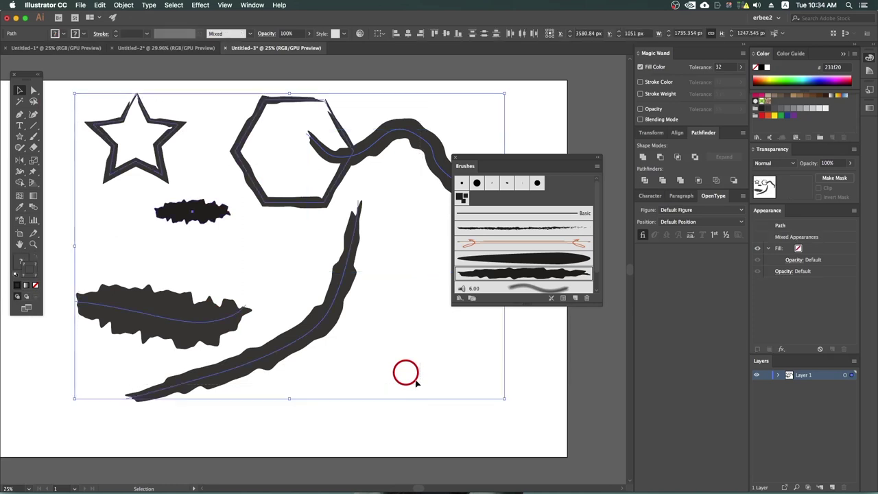
{"action": "key", "text": "Delete"}
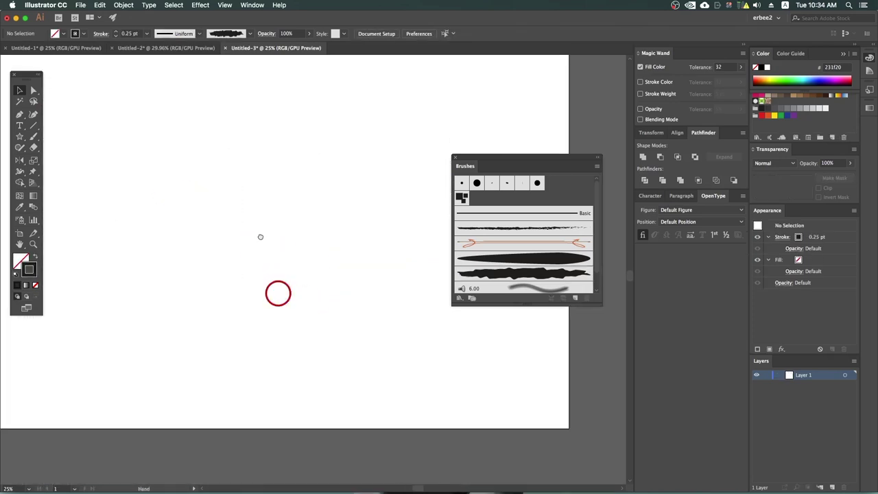
Draw a new five-point star with the Star tool and enlarge it.
{"action": "left_click_drag", "start_coordinate": [217, 248], "coordinate": [236, 264]}
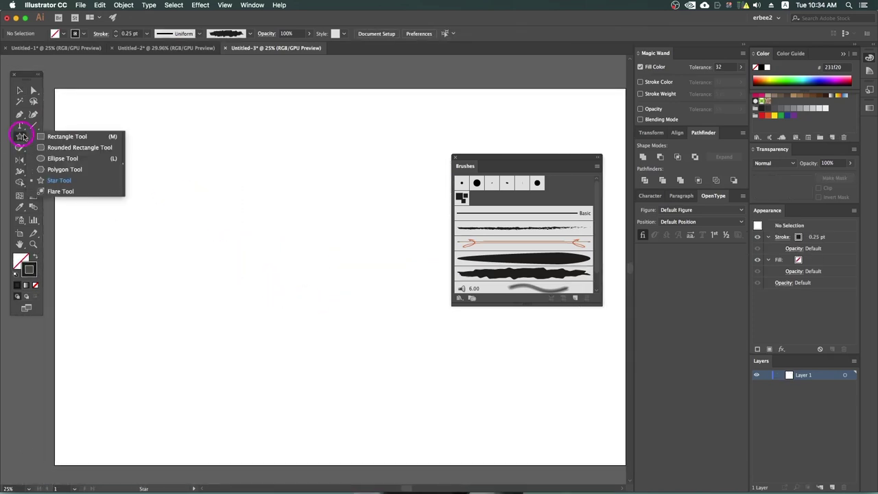
{"action": "left_click_drag", "start_coordinate": [19, 136], "coordinate": [48, 182]}
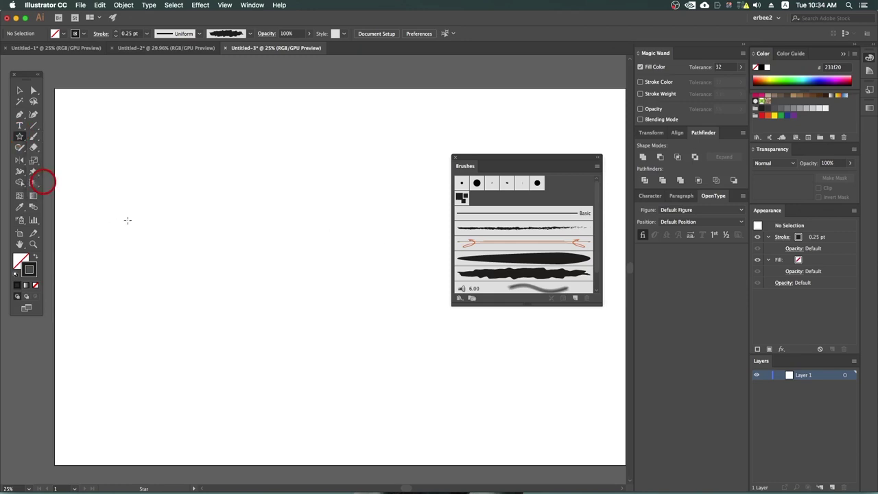
{"action": "key", "text": "ctrl+plus"}
{"action": "left_click_drag", "start_coordinate": [175, 177], "coordinate": [217, 231]}
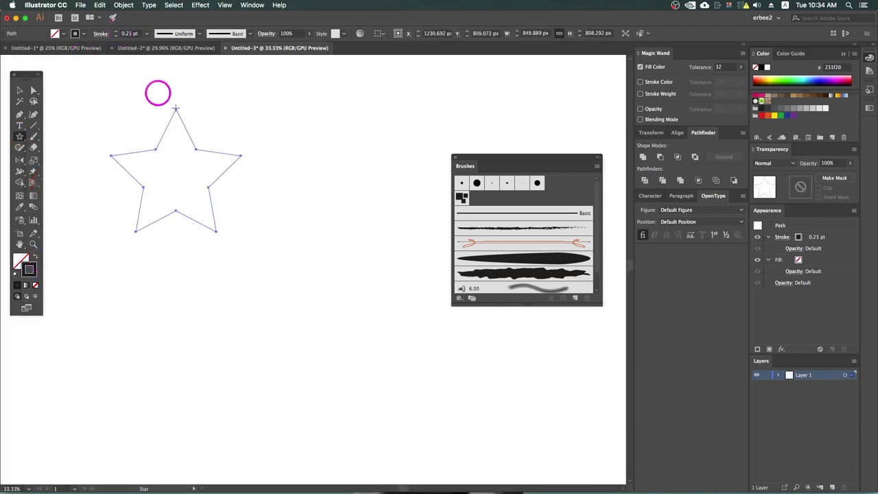
{"action": "key", "text": "v"}
{"action": "left_click_drag", "start_coordinate": [240, 108], "coordinate": [201, 141]}
{"action": "key", "text": "ctrl+plus"}
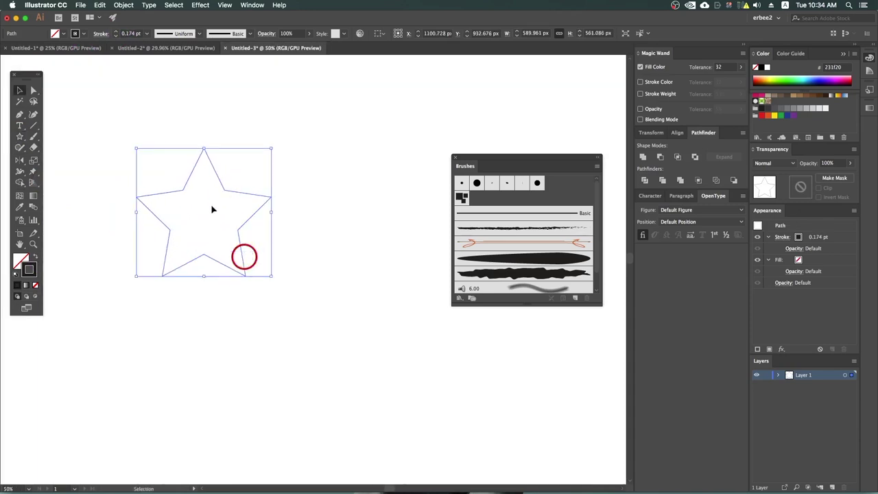
Thicken the star's outline to 22 pt.
{"action": "left_click", "coordinate": [117, 31]}
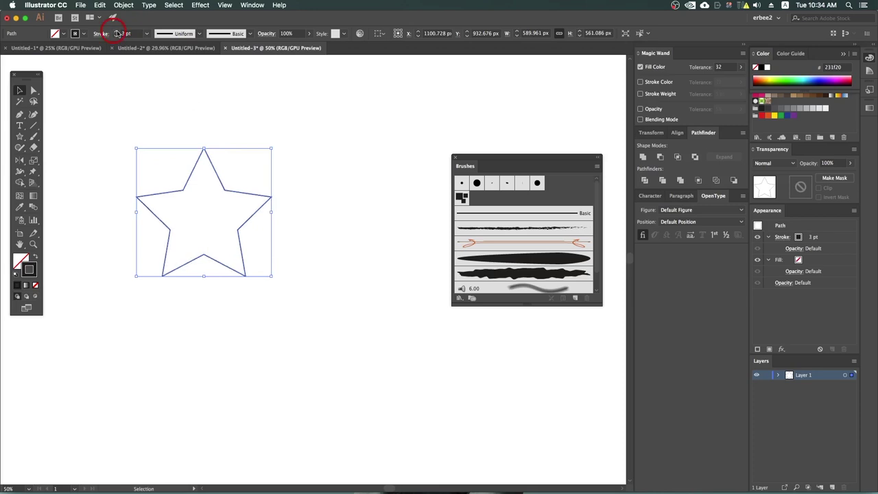
{"action": "left_click", "coordinate": [117, 31]}
{"action": "left_click", "coordinate": [116, 31]}
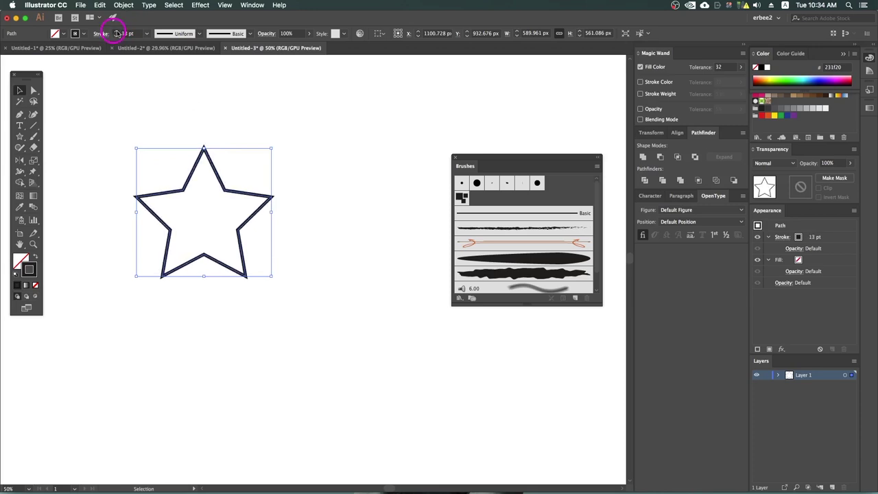
{"action": "left_click", "coordinate": [117, 31]}
{"action": "left_click", "coordinate": [296, 259]}
Duplicate the star and overlap the copy on the original to form a double star.
{"action": "left_click_drag", "start_coordinate": [238, 230], "coordinate": [306, 219]}
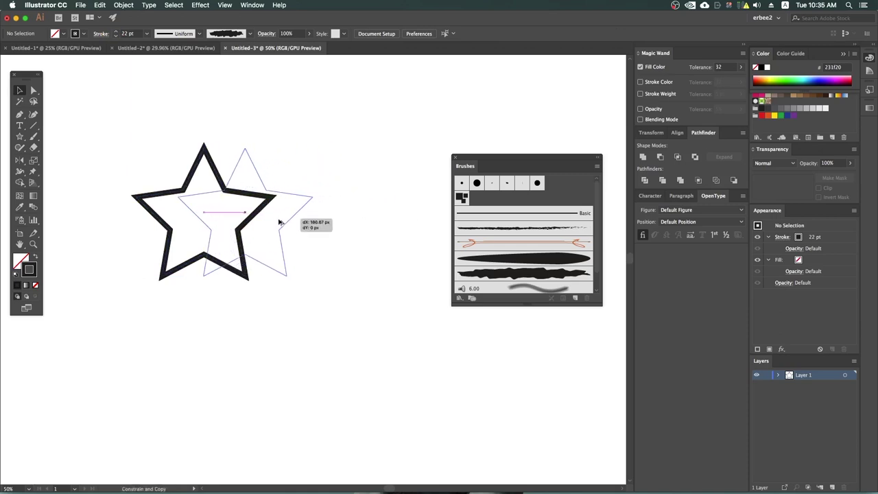
{"action": "left_click_drag", "start_coordinate": [306, 219], "coordinate": [240, 267]}
{"action": "left_click", "coordinate": [384, 318]}
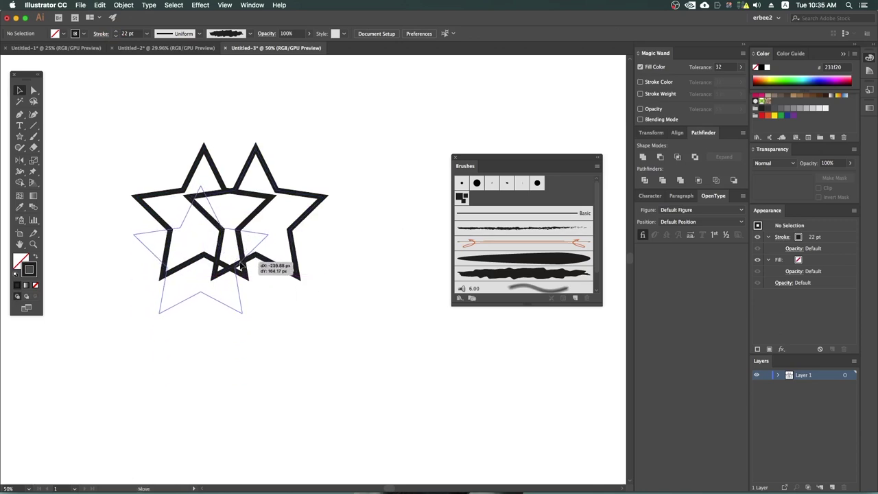
{"action": "left_click_drag", "start_coordinate": [240, 267], "coordinate": [240, 268]}
{"action": "scroll", "coordinate": [294, 267], "scroll_direction": "left", "scroll_amount": 5}
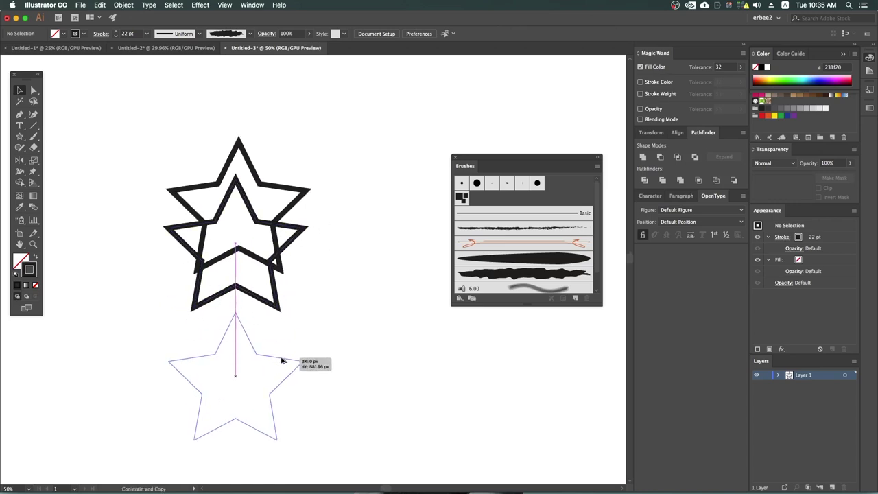
Add a star about a third the size under the double star, centred horizontally.
{"action": "left_click_drag", "start_coordinate": [279, 231], "coordinate": [279, 366]}
{"action": "mouse_move", "coordinate": [305, 313]}
{"action": "left_mouse_down"}
{"action": "mouse_move", "coordinate": [257, 369]}
{"action": "mouse_move", "coordinate": [253, 330]}
{"action": "left_mouse_up"}
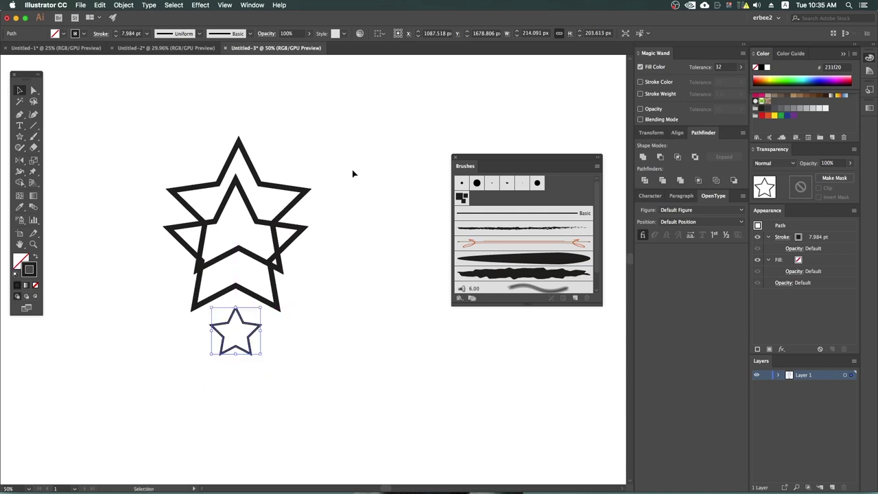
{"action": "left_click_drag", "start_coordinate": [348, 158], "coordinate": [257, 317]}
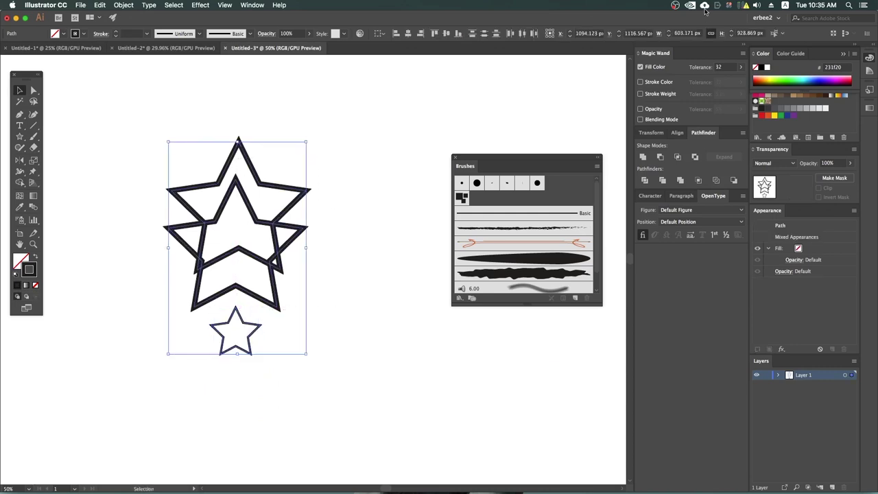
{"action": "left_click", "coordinate": [676, 132]}
{"action": "left_click", "coordinate": [658, 162]}
{"action": "left_click", "coordinate": [353, 360]}
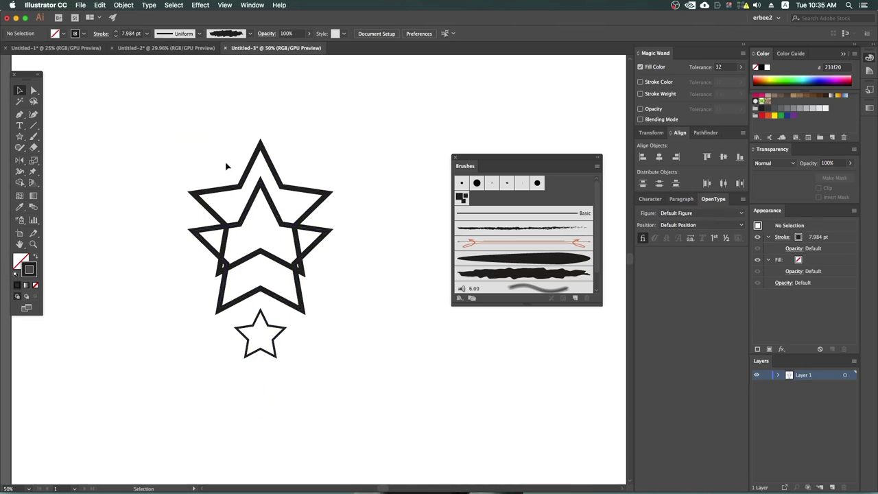
{"action": "left_click", "coordinate": [314, 231]}
Copy the double star's 22 pt stroke onto the small star with the Eyedropper.
{"action": "mouse_move", "coordinate": [391, 294]}
{"action": "left_mouse_down"}
{"action": "mouse_move", "coordinate": [351, 256]}
{"action": "mouse_move", "coordinate": [357, 283]}
{"action": "left_mouse_up"}
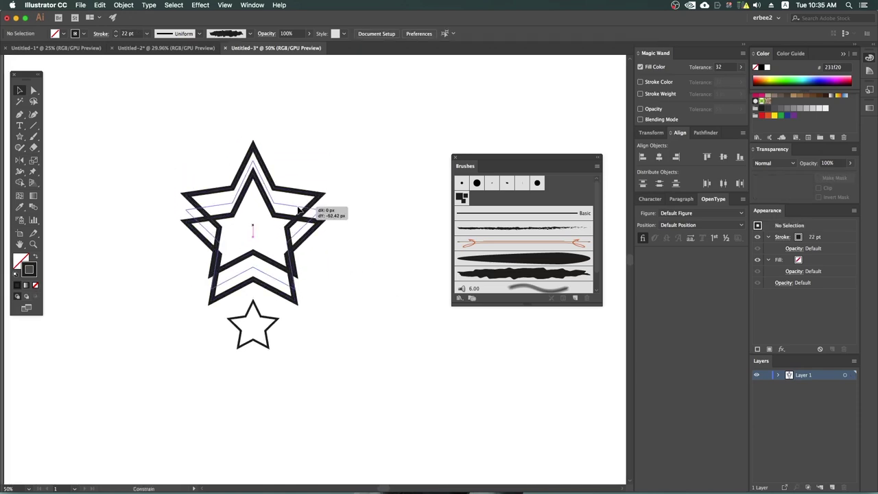
{"action": "left_click", "coordinate": [312, 200]}
{"action": "left_click", "coordinate": [260, 320]}
{"action": "key", "text": "i"}
{"action": "left_click", "coordinate": [297, 258]}
{"action": "key", "text": "v"}
{"action": "left_click", "coordinate": [375, 270]}
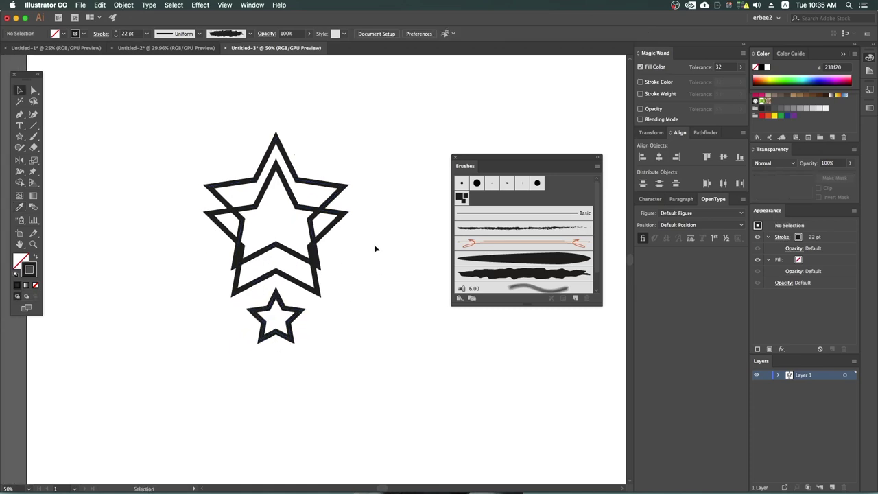
Alt-drag a duplicate of the star cluster to the right and select it.
{"action": "left_click_drag", "start_coordinate": [355, 165], "coordinate": [251, 358]}
{"action": "left_click", "coordinate": [205, 214]}
{"action": "left_click_drag", "start_coordinate": [182, 162], "coordinate": [333, 364]}
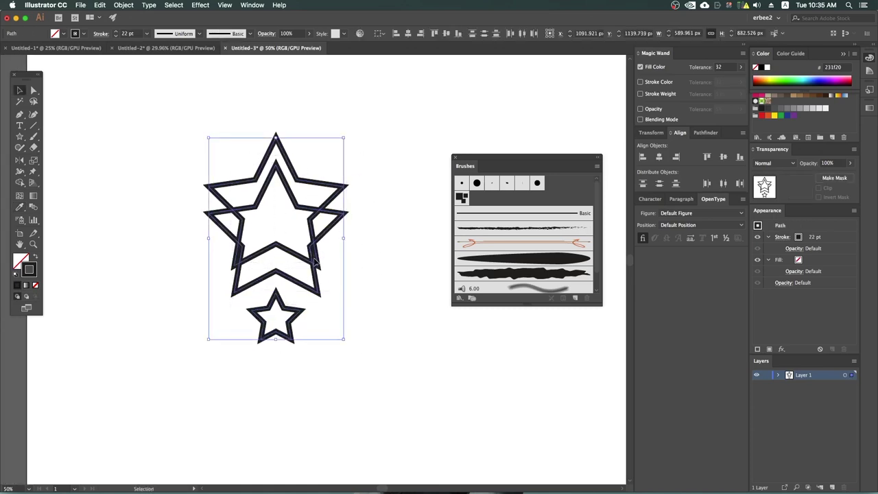
{"action": "mouse_move", "coordinate": [314, 260]}
{"action": "left_mouse_down"}
{"action": "mouse_move", "coordinate": [179, 256]}
{"action": "mouse_move", "coordinate": [357, 261]}
{"action": "left_mouse_up"}
{"action": "left_click", "coordinate": [224, 256]}
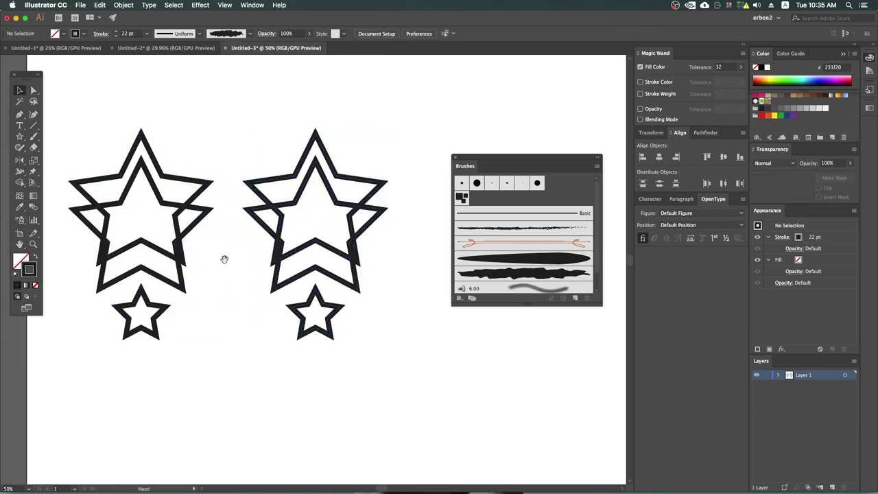
{"action": "scroll", "coordinate": [224, 256], "scroll_direction": "right", "scroll_amount": 2}
{"action": "left_click_drag", "start_coordinate": [249, 123], "coordinate": [384, 416]}
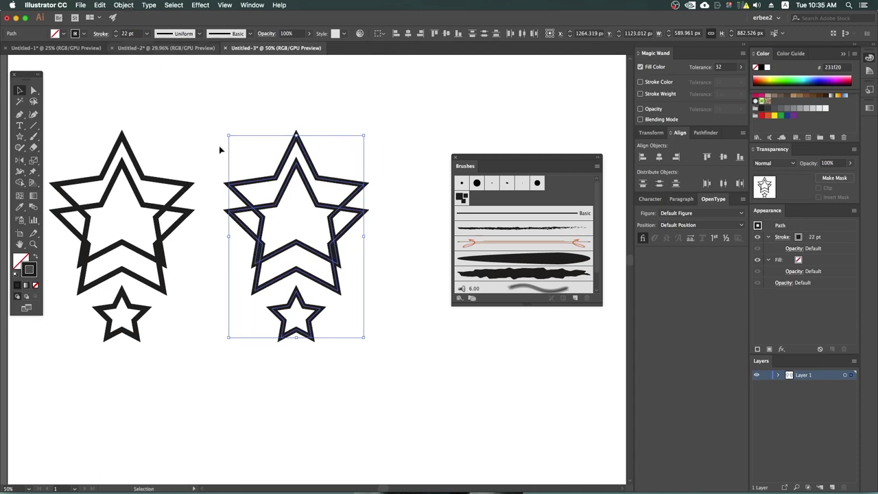
Convert the right-hand cluster's strokes to filled outlines with Object > Path > Outline Stroke.
{"action": "left_click", "coordinate": [118, 4]}
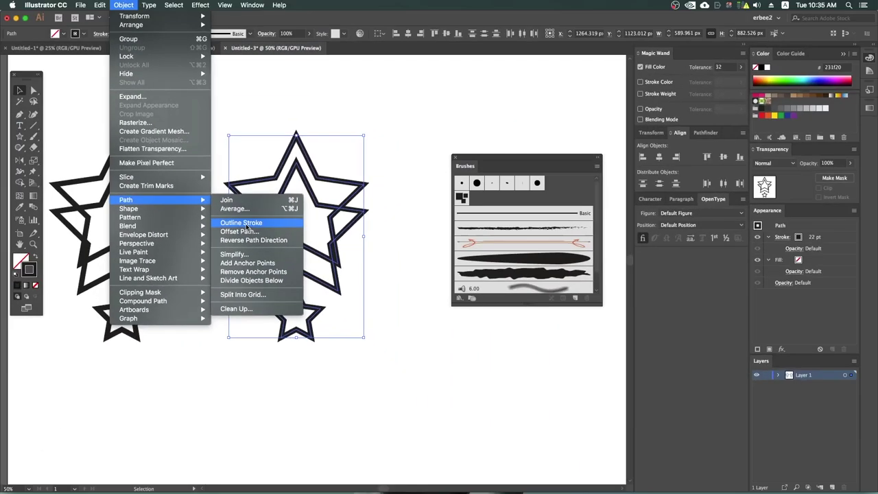
{"action": "mouse_move", "coordinate": [126, 200]}
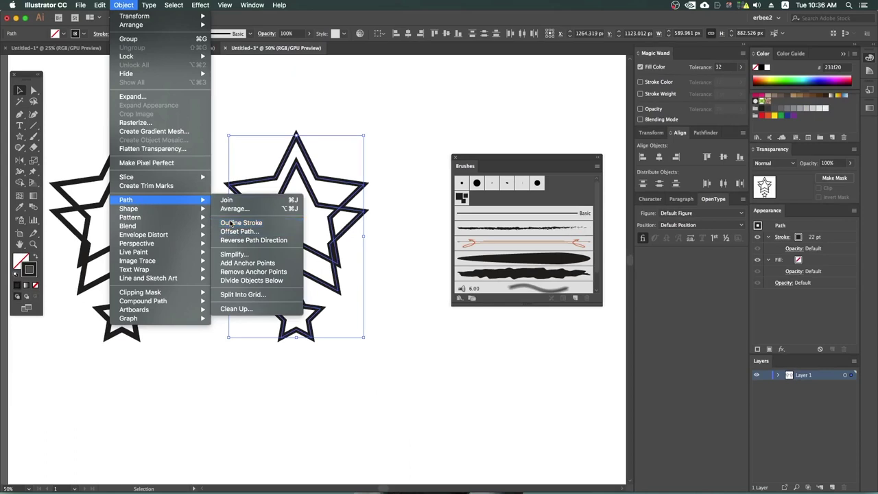
{"action": "left_click", "coordinate": [232, 224]}
{"action": "key", "text": "a"}
{"action": "key", "text": "v"}
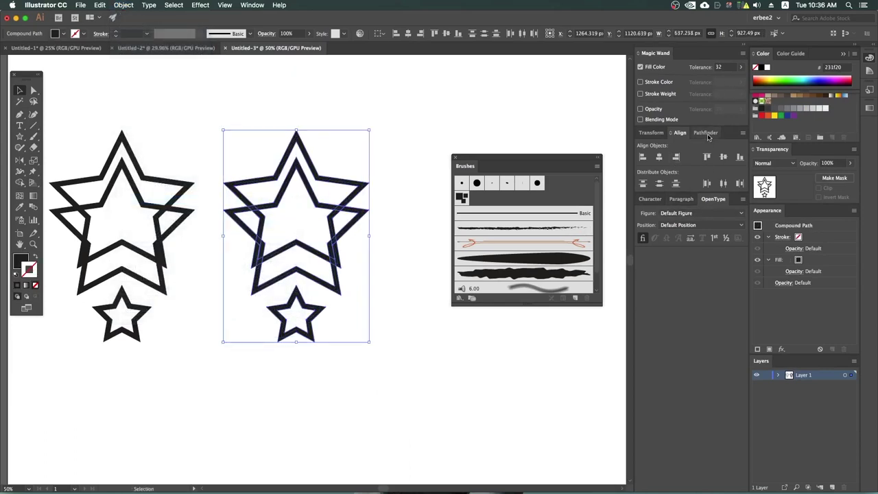
Unite the outlined pieces in Pathfinder and drag the shape into the Brushes panel.
{"action": "left_click", "coordinate": [707, 133]}
{"action": "key", "text": "a"}
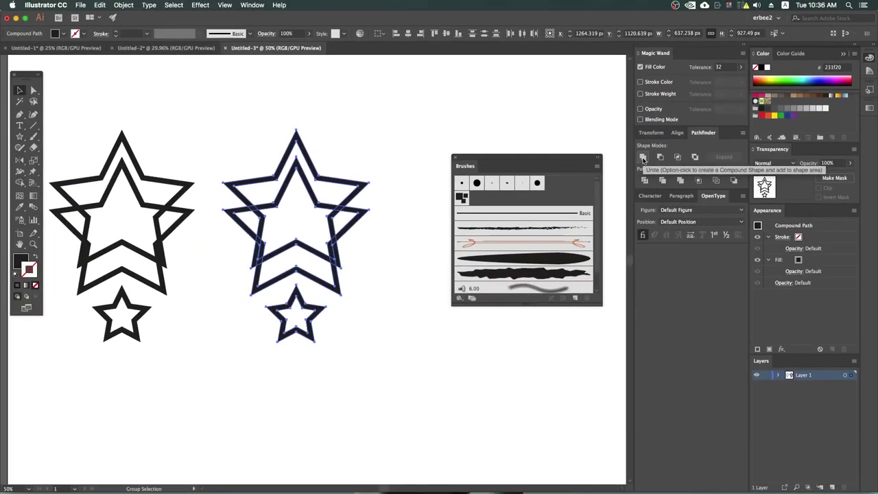
{"action": "left_click", "coordinate": [644, 161]}
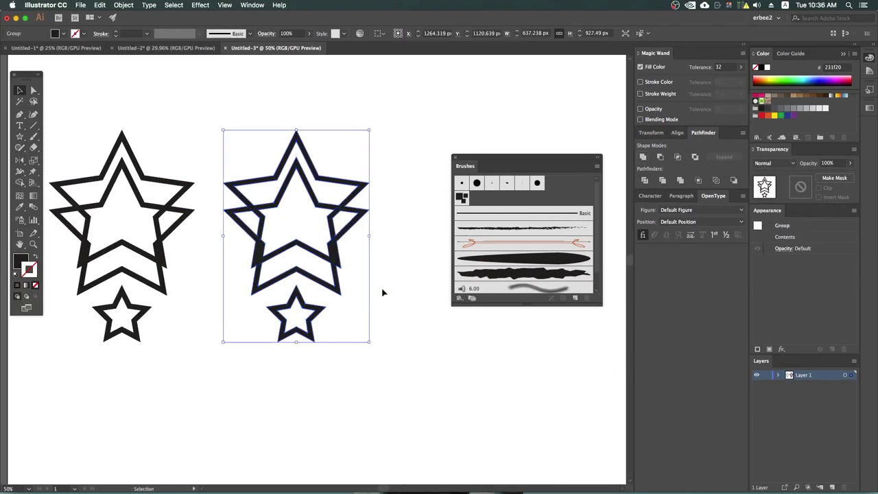
{"action": "left_click", "coordinate": [395, 265]}
{"action": "left_click_drag", "start_coordinate": [240, 389], "coordinate": [241, 388]}
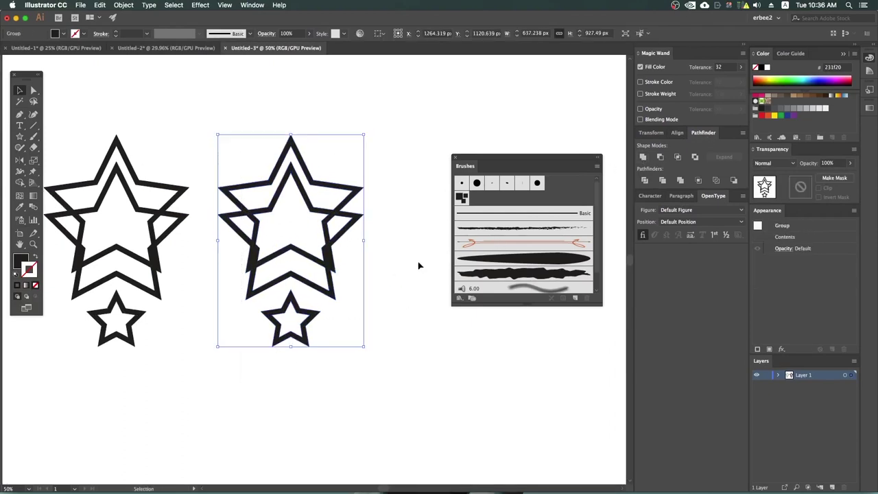
{"action": "left_click_drag", "start_coordinate": [419, 266], "coordinate": [379, 258]}
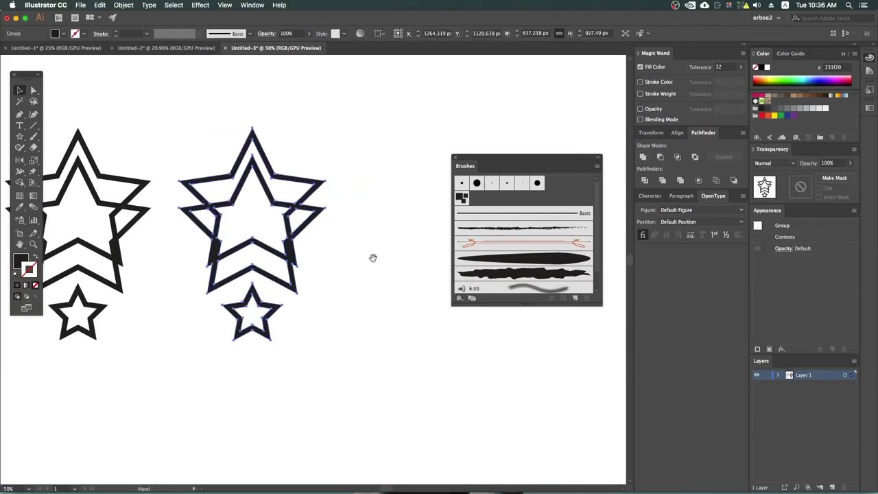
{"action": "left_click_drag", "start_coordinate": [299, 244], "coordinate": [533, 199]}
Make the star group a new Pattern Brush and review its corner and side tile options.
{"action": "left_click", "coordinate": [292, 255]}
{"action": "left_click", "coordinate": [329, 274]}
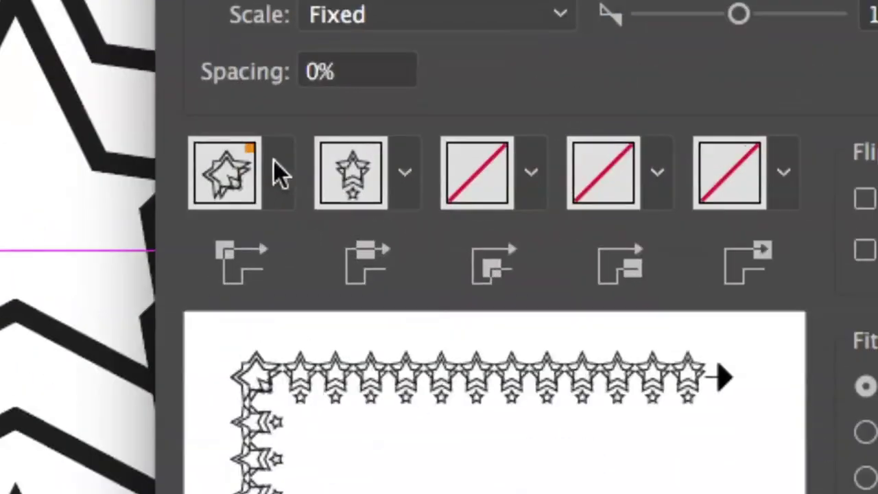
{"action": "left_click", "coordinate": [316, 207]}
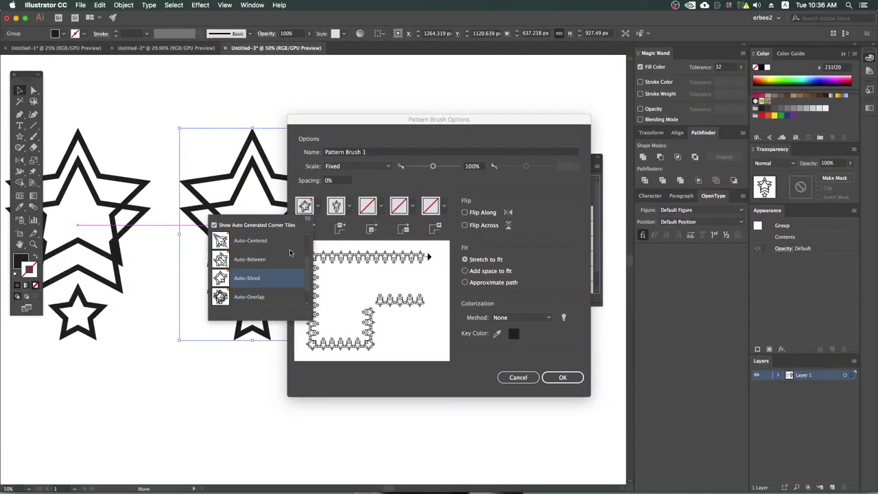
{"action": "left_click", "coordinate": [348, 215]}
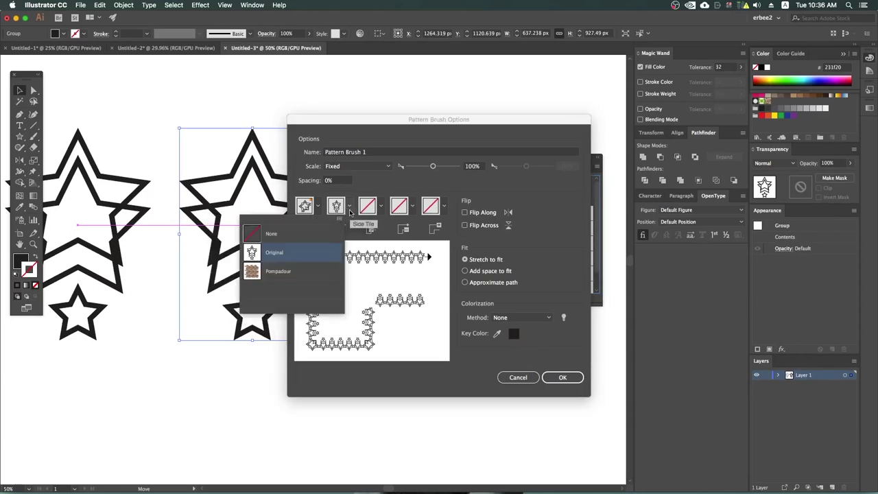
{"action": "left_click", "coordinate": [350, 212]}
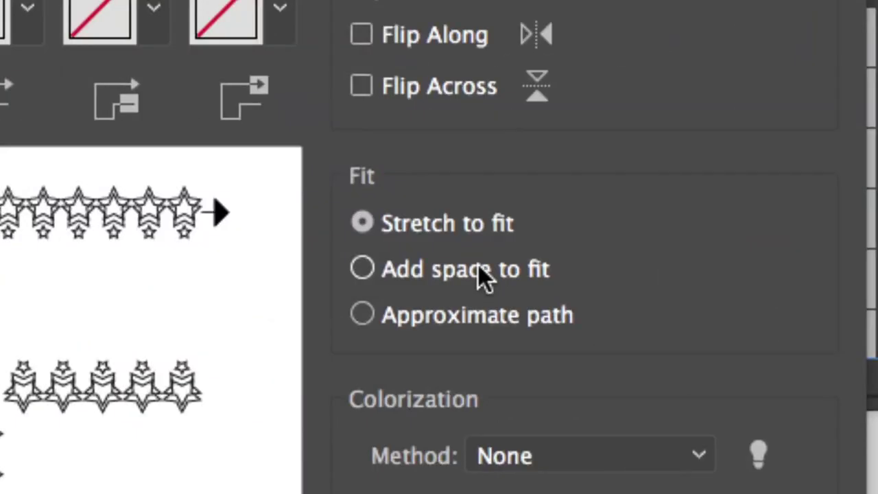
Keep Stretch to Fit, set Colorization to Tints, edit tile spacing, and save Pattern Brush 1.
{"action": "left_click", "coordinate": [493, 272]}
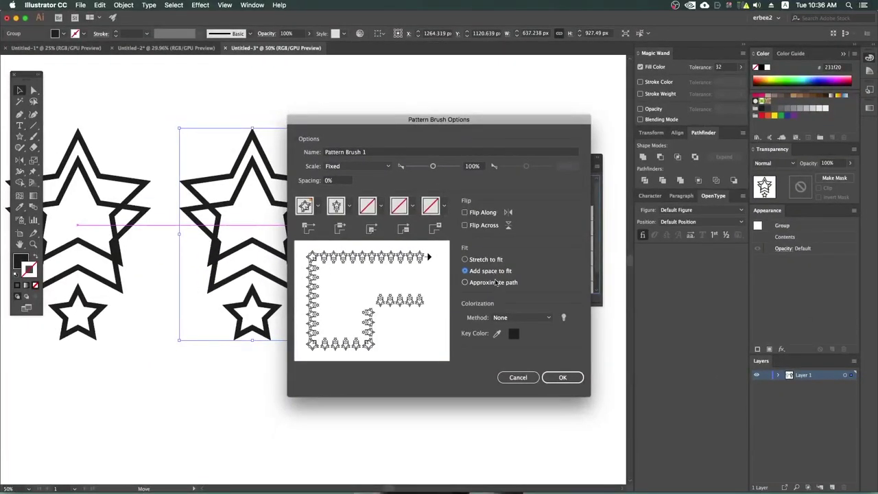
{"action": "left_click", "coordinate": [494, 283]}
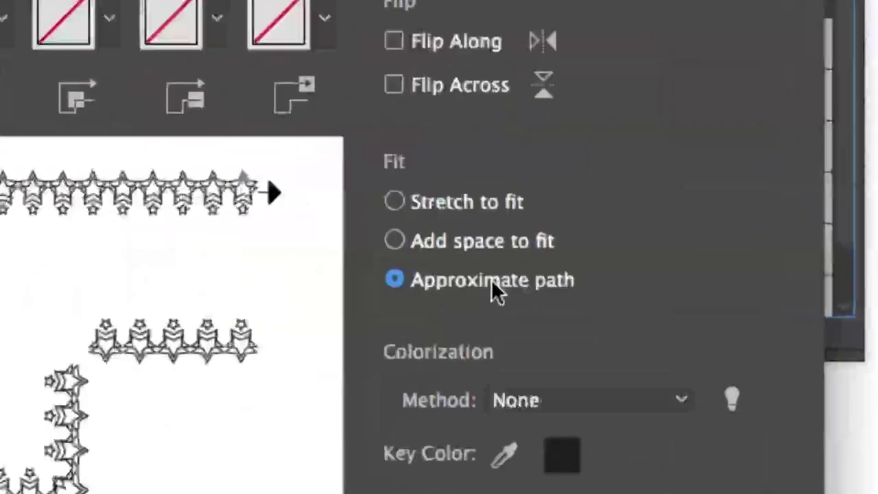
{"action": "left_click", "coordinate": [480, 187]}
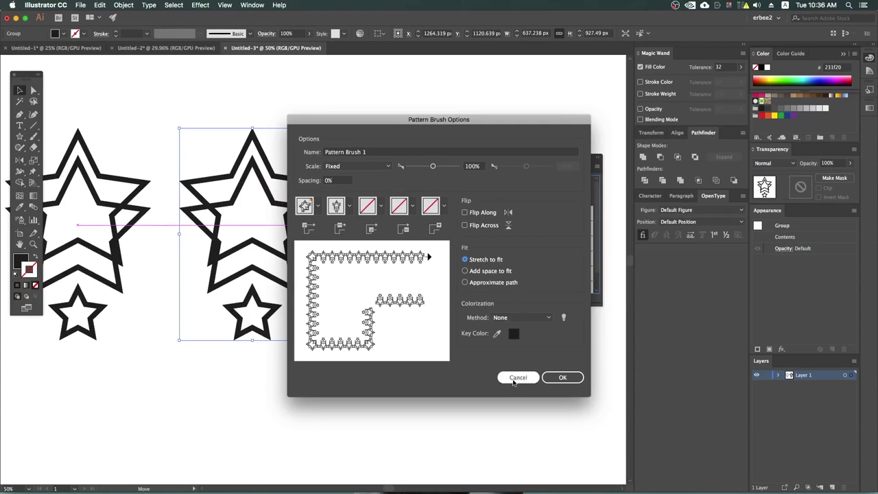
{"action": "left_click", "coordinate": [519, 317]}
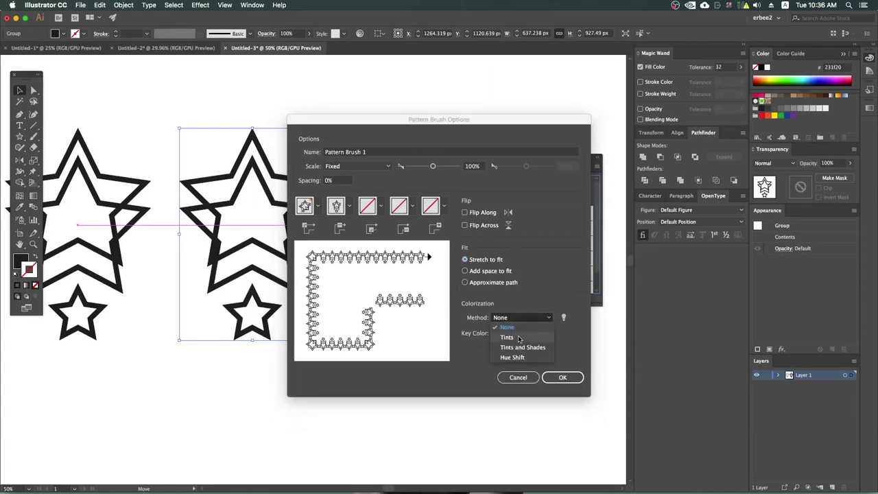
{"action": "left_click", "coordinate": [519, 337]}
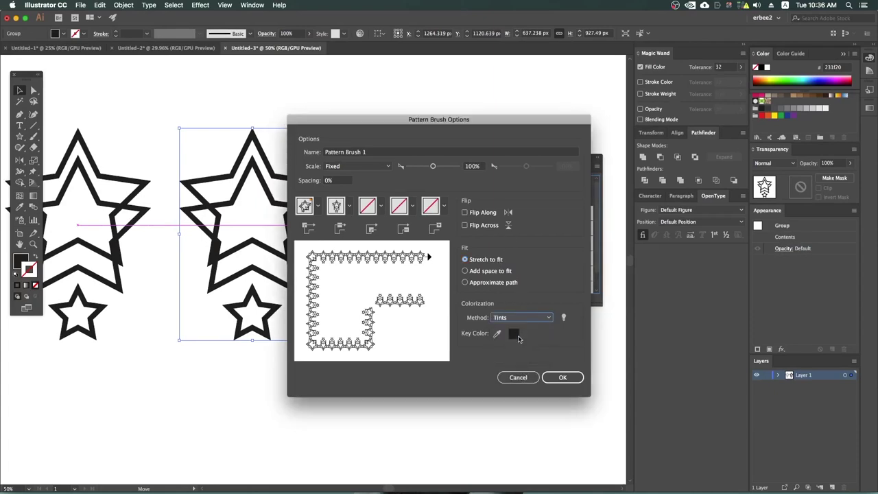
{"action": "left_click", "coordinate": [328, 181]}
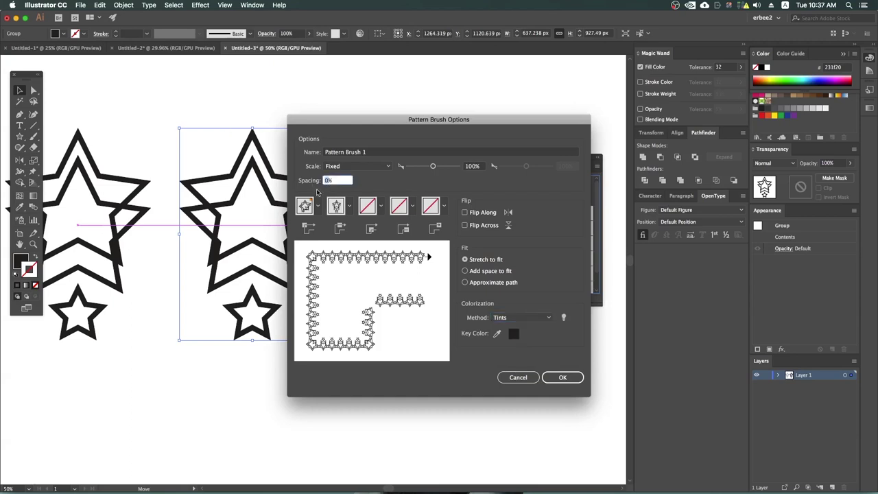
{"action": "type", "text": "0"}
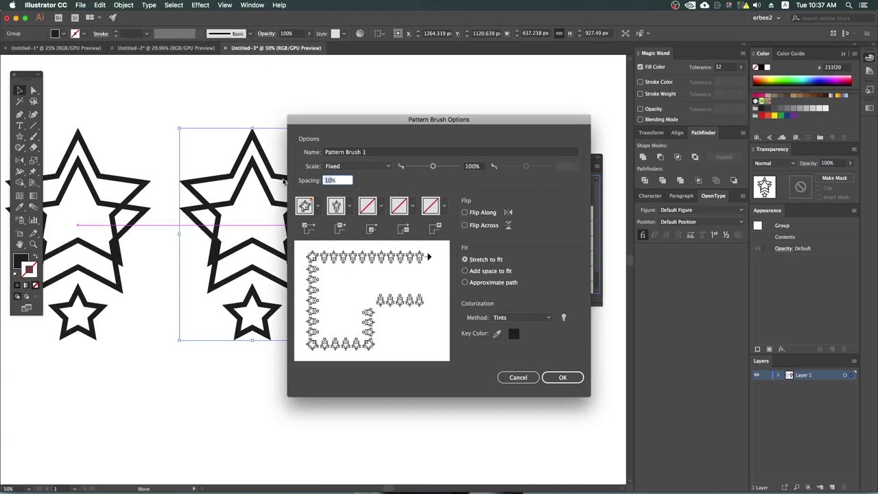
{"action": "type", "text": "0"}
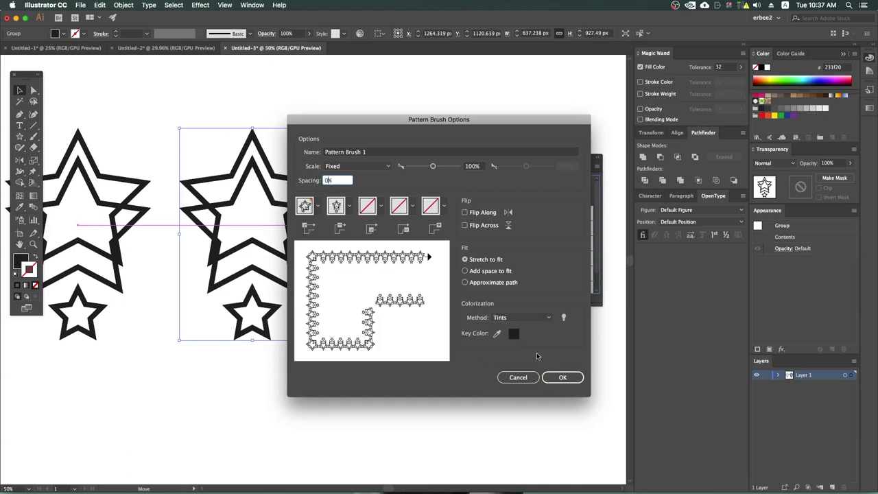
{"action": "left_click", "coordinate": [562, 377]}
Paint a wavy star-pattern brush stroke and thin it to 0.25 pt.
{"action": "mouse_move", "coordinate": [392, 323]}
{"action": "left_mouse_down"}
{"action": "mouse_move", "coordinate": [382, 290]}
{"action": "mouse_move", "coordinate": [399, 343]}
{"action": "left_mouse_up"}
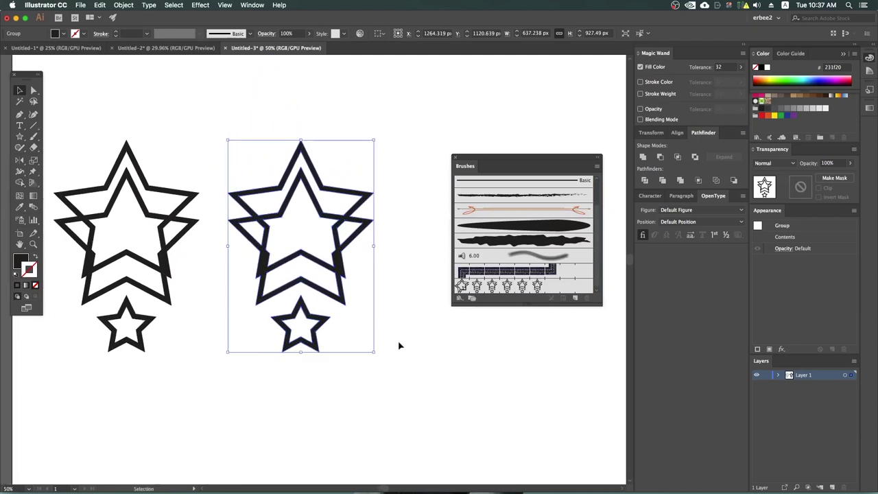
{"action": "key", "text": "ctrl+minus"}
{"action": "key", "text": "b"}
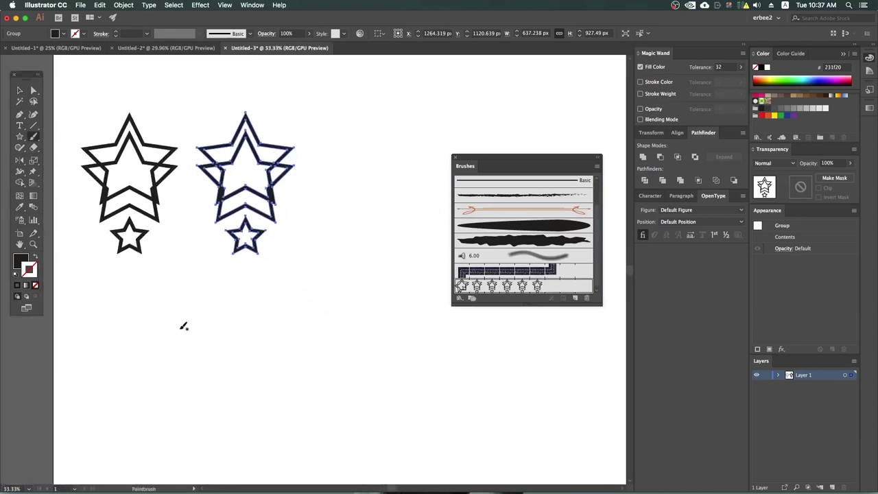
{"action": "left_click_drag", "start_coordinate": [520, 346], "coordinate": [519, 347]}
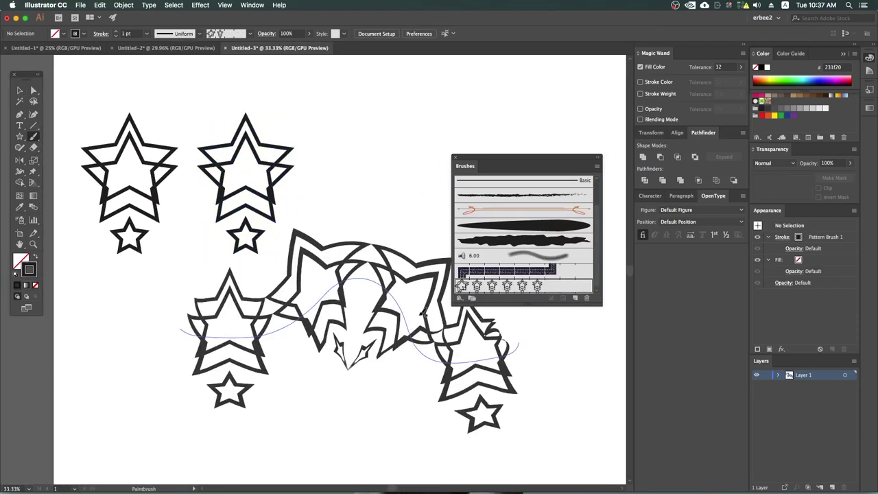
{"action": "left_click", "coordinate": [146, 33]}
{"action": "key", "text": "v"}
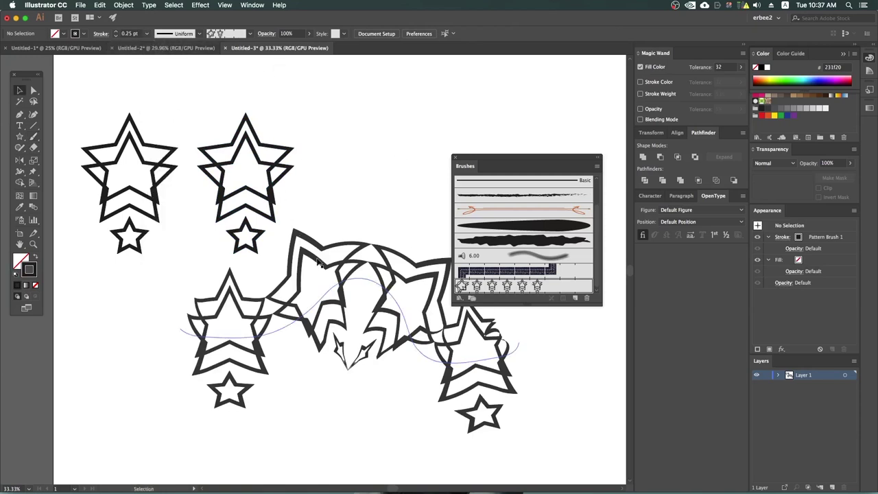
{"action": "left_click_drag", "start_coordinate": [354, 199], "coordinate": [373, 384]}
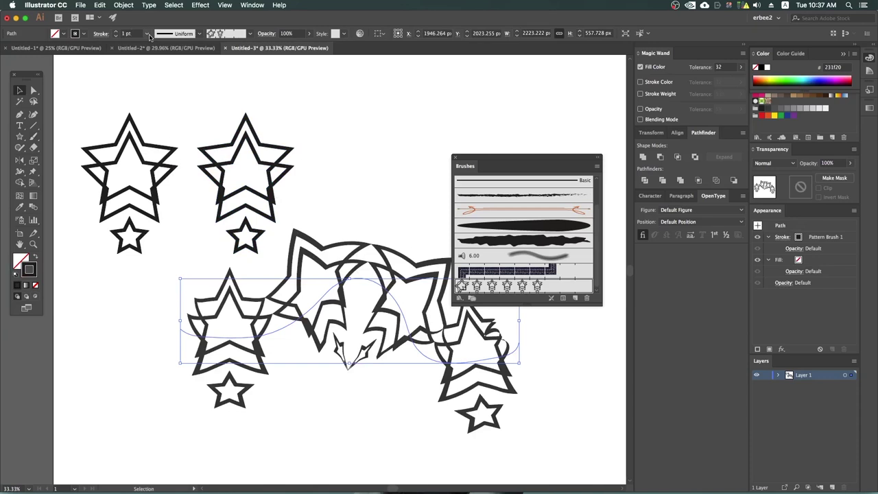
{"action": "left_click", "coordinate": [148, 34]}
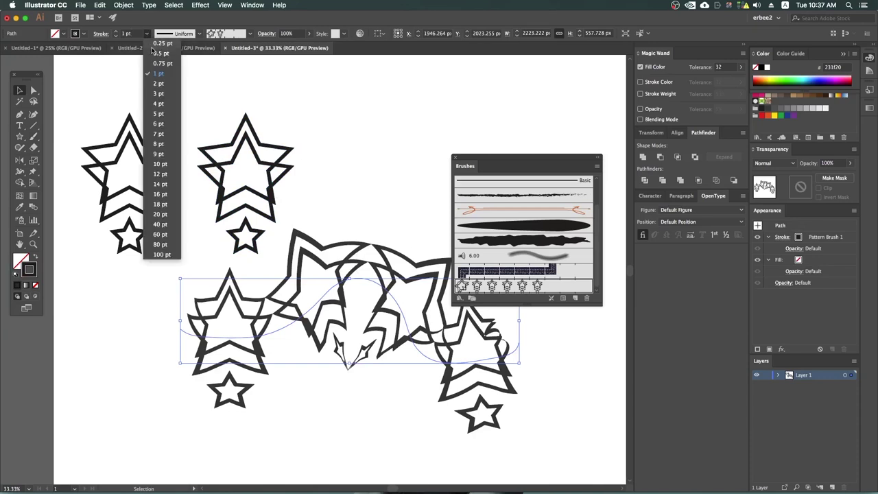
{"action": "left_click", "coordinate": [328, 167]}
Draw a circle above the star stroke with the Ellipse tool.
{"action": "left_click_drag", "start_coordinate": [322, 169], "coordinate": [234, 215]}
{"action": "mouse_move", "coordinate": [20, 137]}
{"action": "left_mouse_down"}
{"action": "mouse_move", "coordinate": [44, 164]}
{"action": "mouse_move", "coordinate": [53, 159]}
{"action": "left_mouse_up"}
{"action": "left_click_drag", "start_coordinate": [243, 108], "coordinate": [416, 280]}
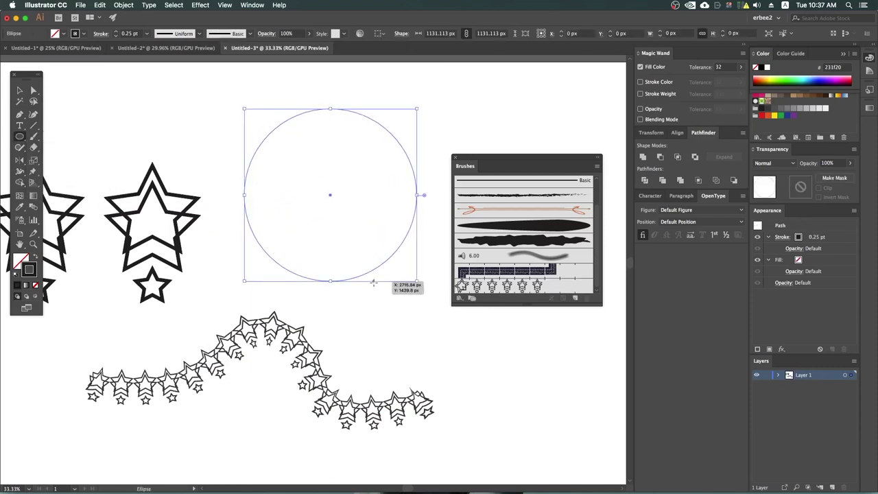
Apply Pattern Brush 1 to the circle, position it, and set its stroke to 0.25 pt.
{"action": "left_click", "coordinate": [492, 287]}
{"action": "scroll", "coordinate": [419, 222], "scroll_direction": "down", "scroll_amount": 1}
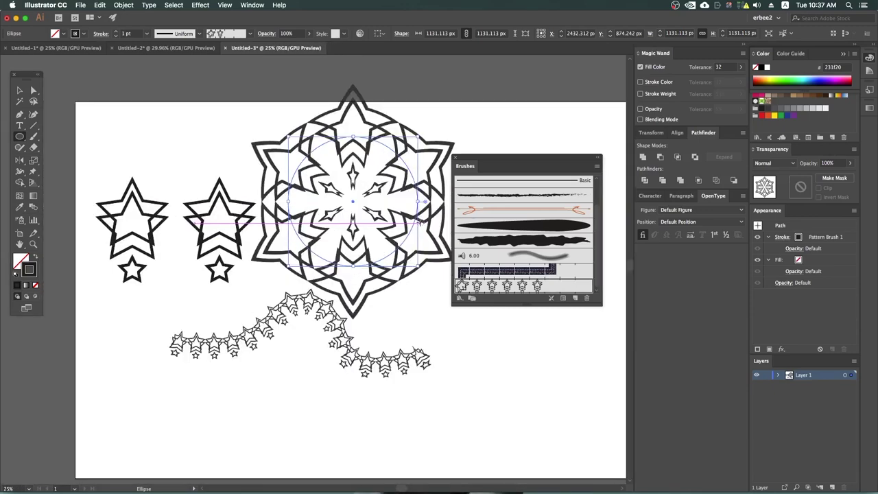
{"action": "scroll", "coordinate": [419, 222], "scroll_direction": "right", "scroll_amount": 3}
{"action": "key", "text": "v"}
{"action": "left_click_drag", "start_coordinate": [267, 217], "coordinate": [371, 249]}
{"action": "left_click", "coordinate": [146, 33]}
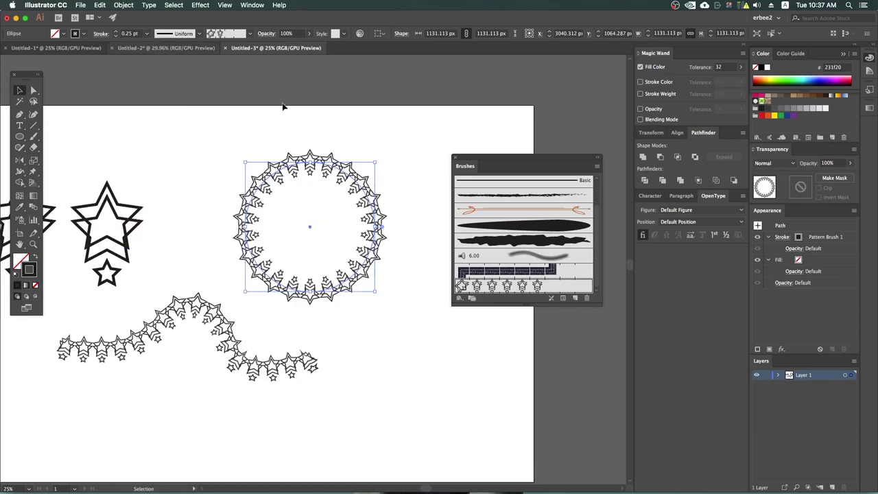
{"action": "left_click", "coordinate": [402, 187]}
Scale a copy of the star ring inward and give it a 0.5 pt stroke.
{"action": "left_click", "coordinate": [366, 186]}
{"action": "key", "text": "v"}
{"action": "mouse_move", "coordinate": [375, 166]}
{"action": "left_mouse_down"}
{"action": "mouse_move", "coordinate": [360, 180]}
{"action": "mouse_move", "coordinate": [396, 148]}
{"action": "mouse_move", "coordinate": [397, 168]}
{"action": "left_mouse_up"}
{"action": "left_click", "coordinate": [392, 172]}
{"action": "left_click", "coordinate": [357, 214]}
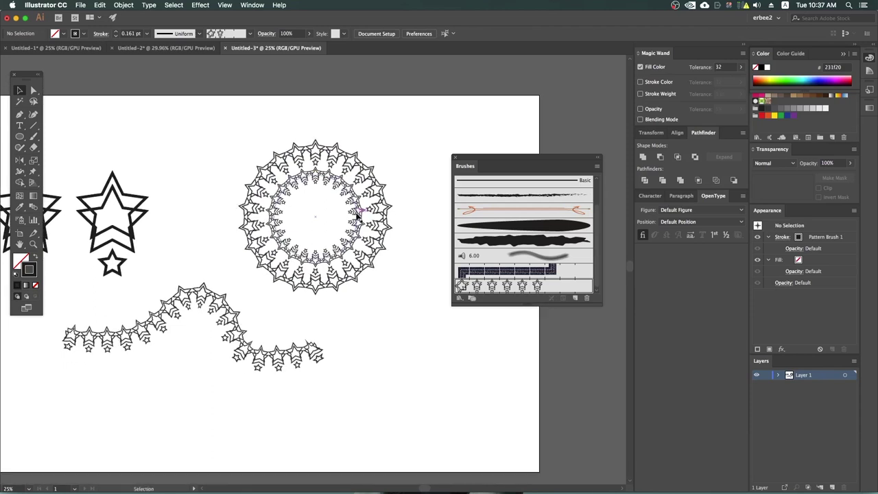
{"action": "left_click", "coordinate": [144, 34]}
{"action": "left_click", "coordinate": [149, 50]}
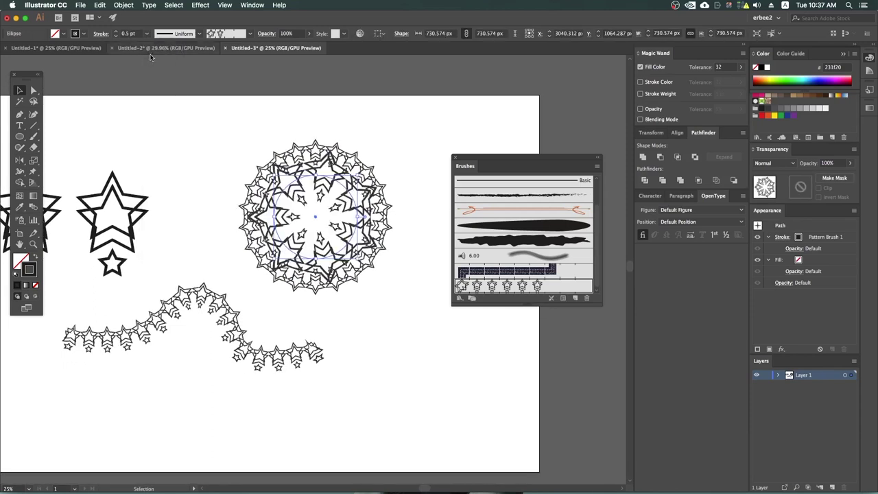
{"action": "left_click", "coordinate": [405, 171]}
Shrink the inner star ring further toward the centre of the mandala.
{"action": "left_click", "coordinate": [351, 212]}
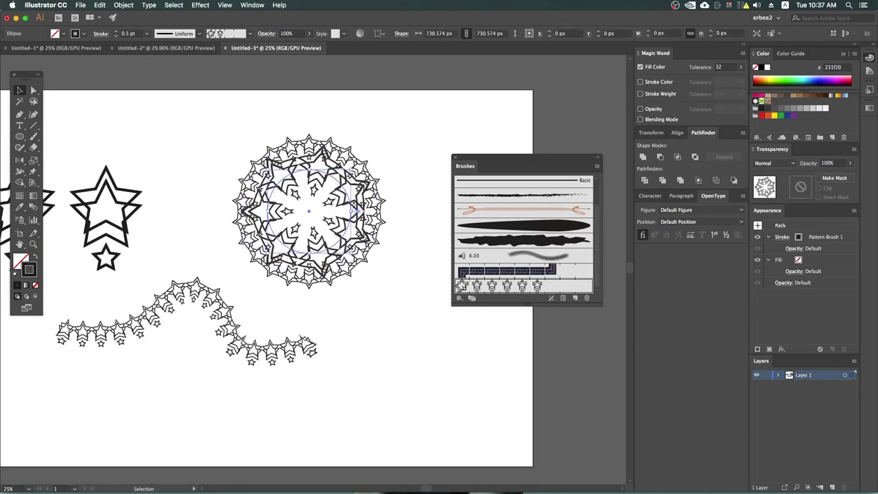
{"action": "left_click_drag", "start_coordinate": [373, 210], "coordinate": [360, 183]}
{"action": "left_click", "coordinate": [425, 133]}
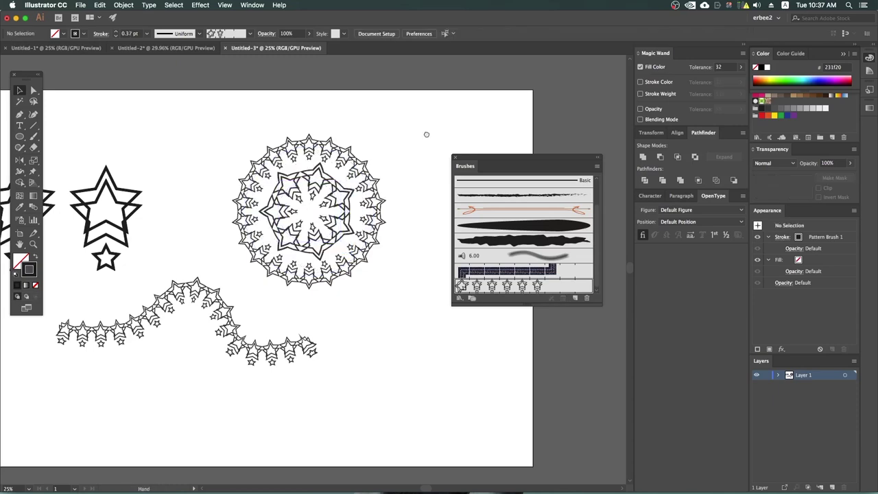
{"action": "scroll", "coordinate": [310, 197], "scroll_direction": "up", "scroll_amount": 2}
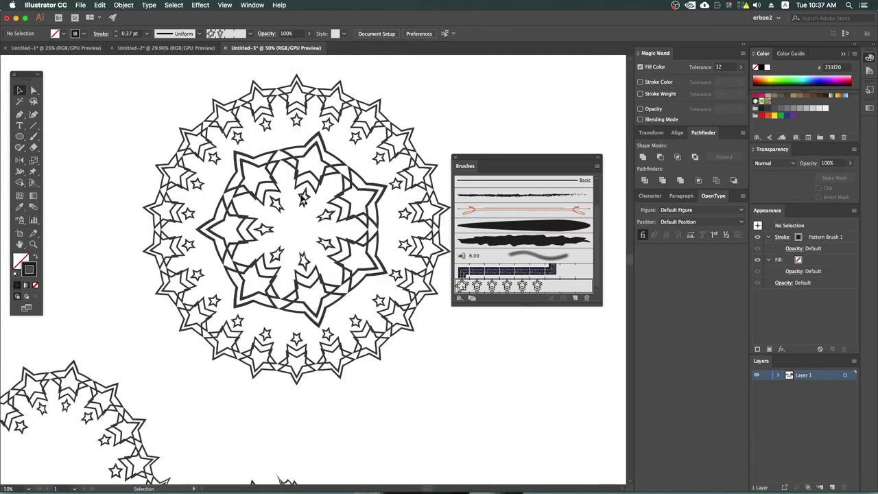
{"action": "scroll", "coordinate": [310, 197], "scroll_direction": "down", "scroll_amount": 1}
{"action": "left_click_drag", "start_coordinate": [342, 303], "coordinate": [432, 287]}
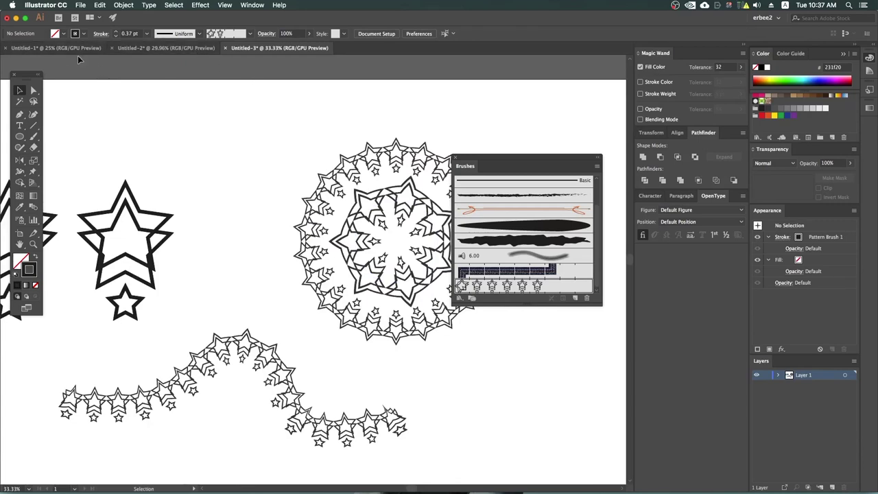
Go to the Untitled-1 document, locate the leaf branch, select it and start rotating it.
{"action": "left_click", "coordinate": [77, 50]}
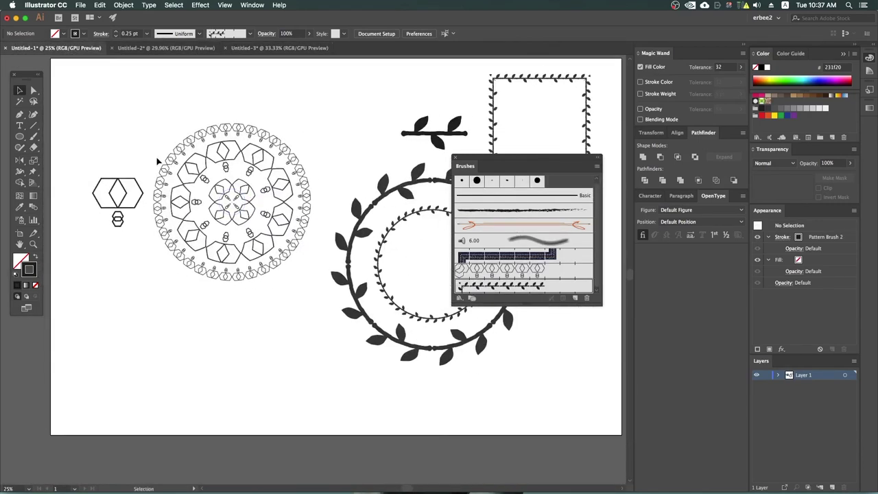
{"action": "scroll", "coordinate": [157, 160], "scroll_direction": "up", "scroll_amount": 1}
{"action": "scroll", "coordinate": [189, 239], "scroll_direction": "up", "scroll_amount": 2}
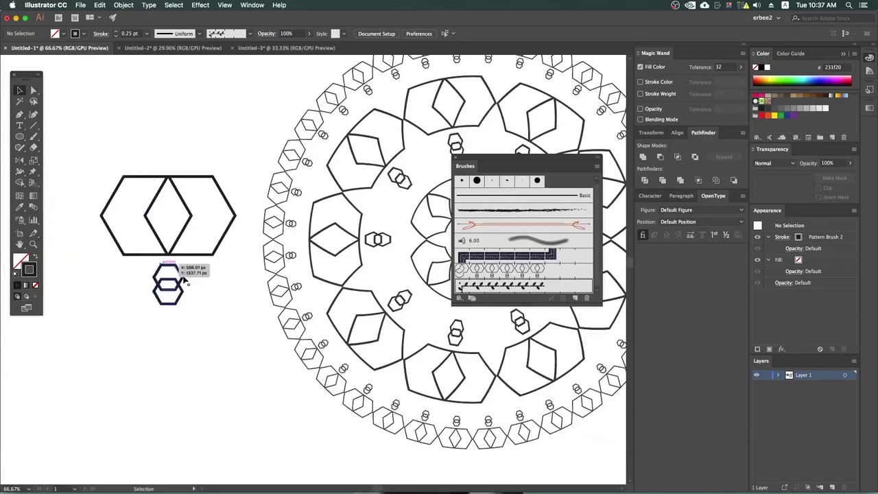
{"action": "scroll", "coordinate": [176, 284], "scroll_direction": "right", "scroll_amount": 5}
{"action": "scroll", "coordinate": [278, 238], "scroll_direction": "down", "scroll_amount": 1}
{"action": "scroll", "coordinate": [278, 238], "scroll_direction": "down", "scroll_amount": 1}
{"action": "scroll", "coordinate": [284, 245], "scroll_direction": "down", "scroll_amount": 1}
{"action": "scroll", "coordinate": [284, 245], "scroll_direction": "right", "scroll_amount": 5}
{"action": "scroll", "coordinate": [274, 250], "scroll_direction": "right", "scroll_amount": 3}
{"action": "scroll", "coordinate": [266, 259], "scroll_direction": "up", "scroll_amount": 1}
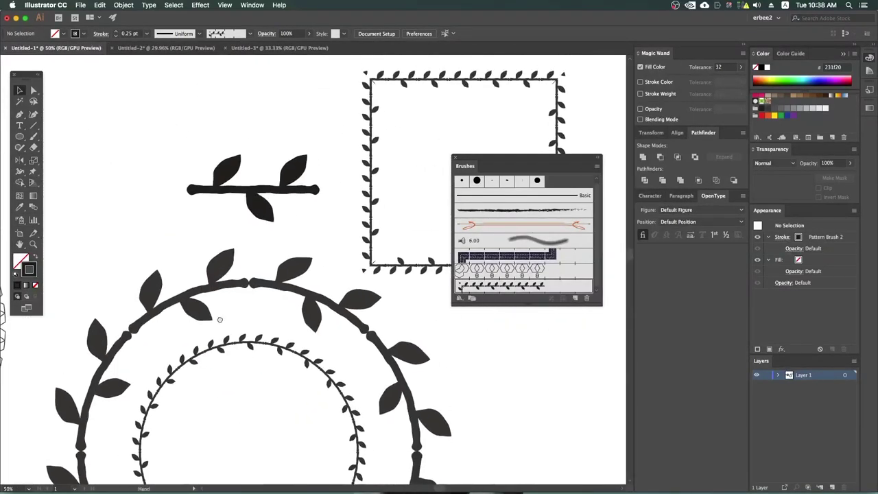
{"action": "scroll", "coordinate": [235, 196], "scroll_direction": "up", "scroll_amount": 2}
{"action": "scroll", "coordinate": [277, 251], "scroll_direction": "left", "scroll_amount": 3}
{"action": "left_click", "coordinate": [342, 198]}
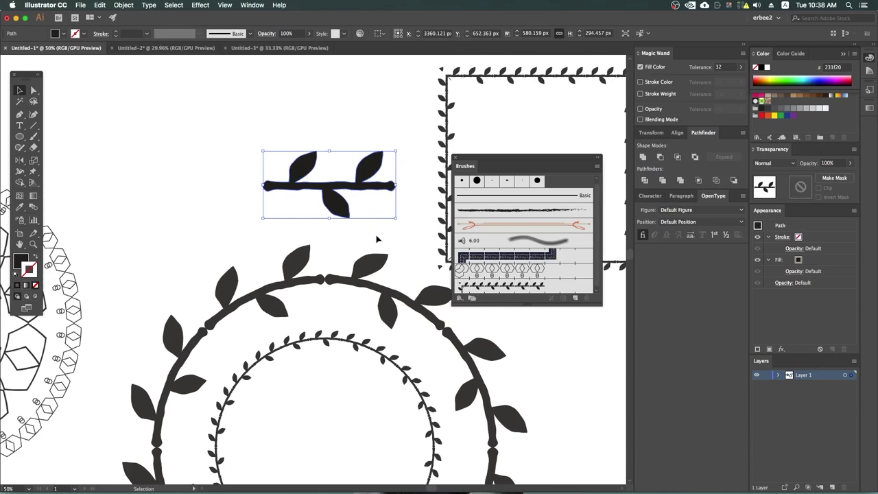
{"action": "left_click_drag", "start_coordinate": [400, 214], "coordinate": [392, 151]}
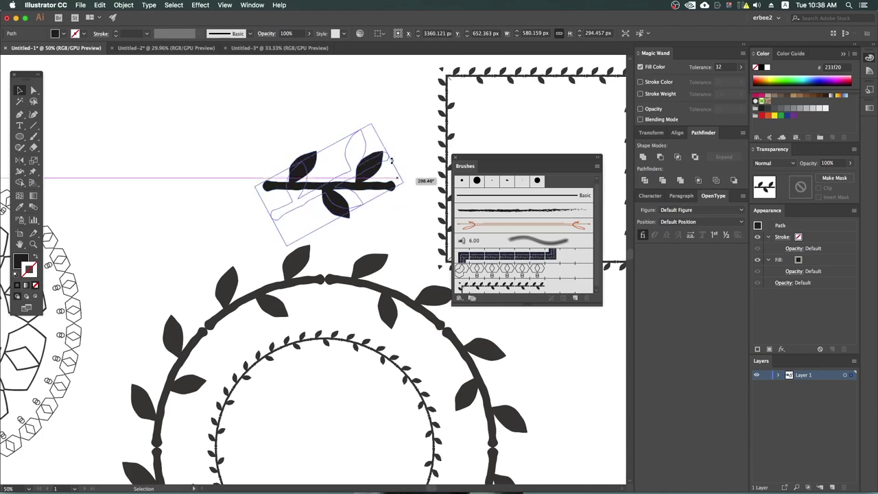
{"action": "key", "text": "cmd+z"}
{"action": "left_click", "coordinate": [373, 140]}
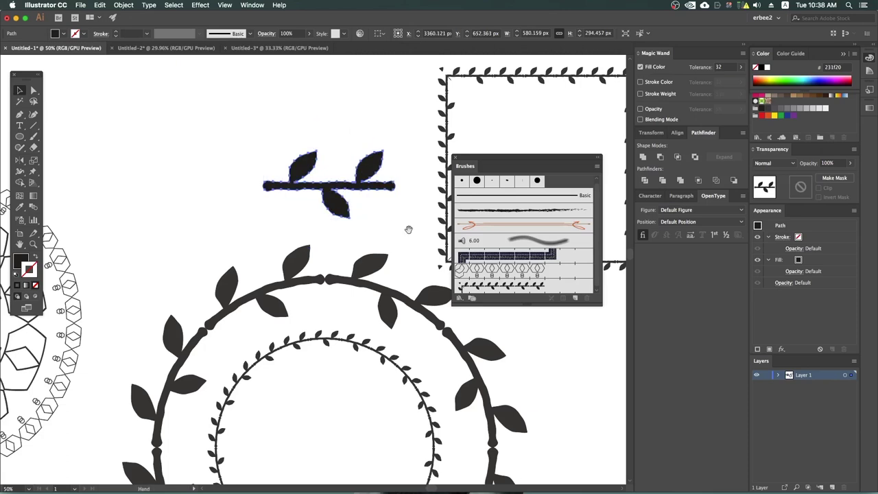
{"action": "left_click_drag", "start_coordinate": [406, 223], "coordinate": [323, 226]}
{"action": "mouse_move", "coordinate": [320, 194]}
{"action": "left_mouse_down"}
{"action": "mouse_move", "coordinate": [295, 77]}
{"action": "mouse_move", "coordinate": [354, 193]}
{"action": "left_mouse_up"}
{"action": "left_click", "coordinate": [534, 289]}
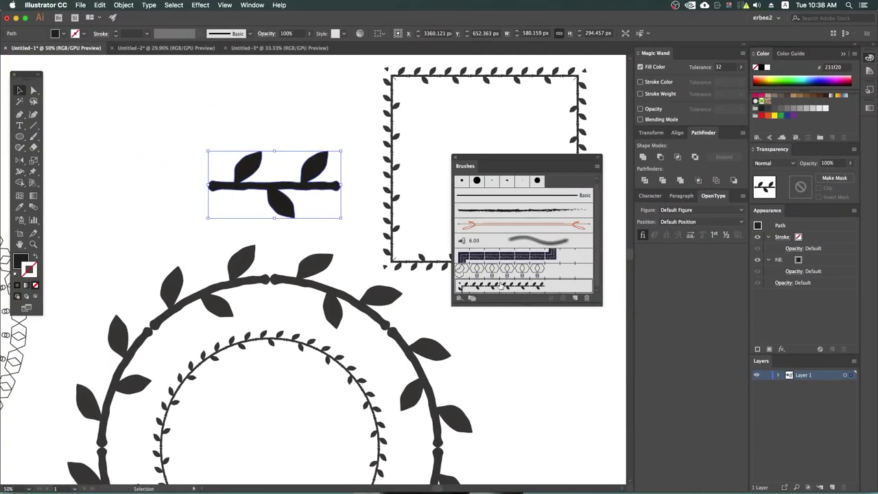
{"action": "double_click", "coordinate": [371, 227]}
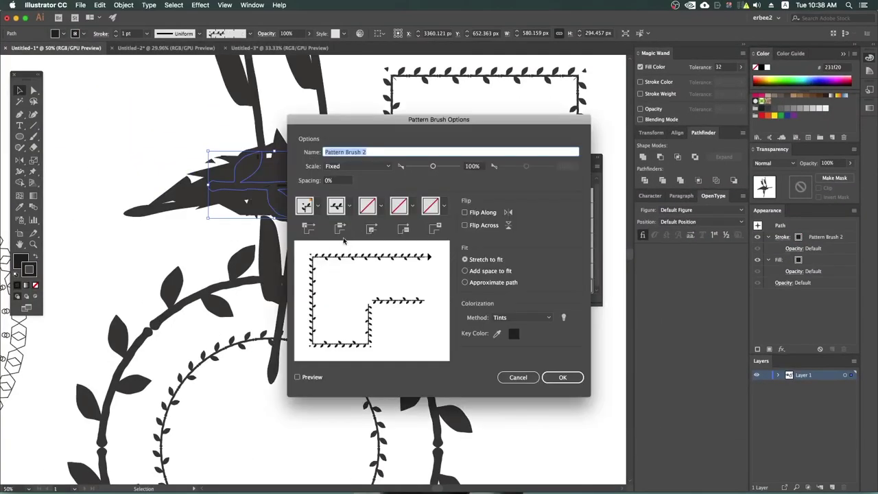
{"action": "left_click", "coordinate": [517, 377]}
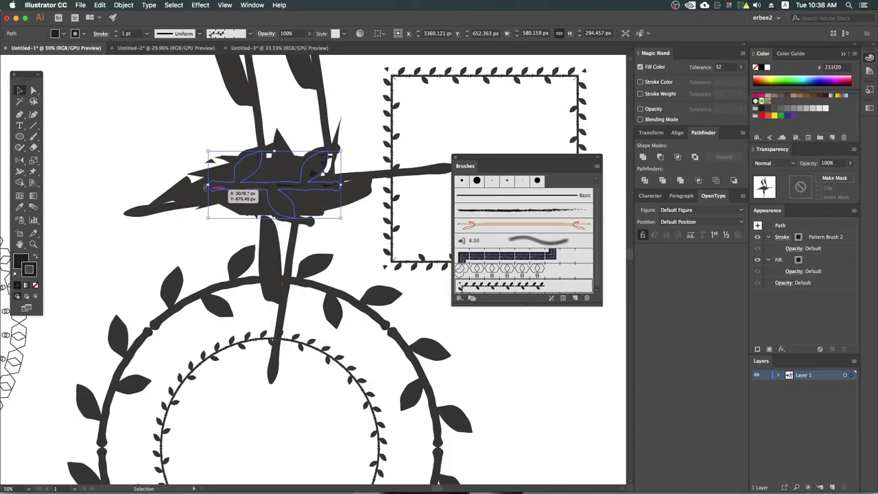
{"action": "key", "text": "super+minus"}
{"action": "key", "text": "super+minus"}
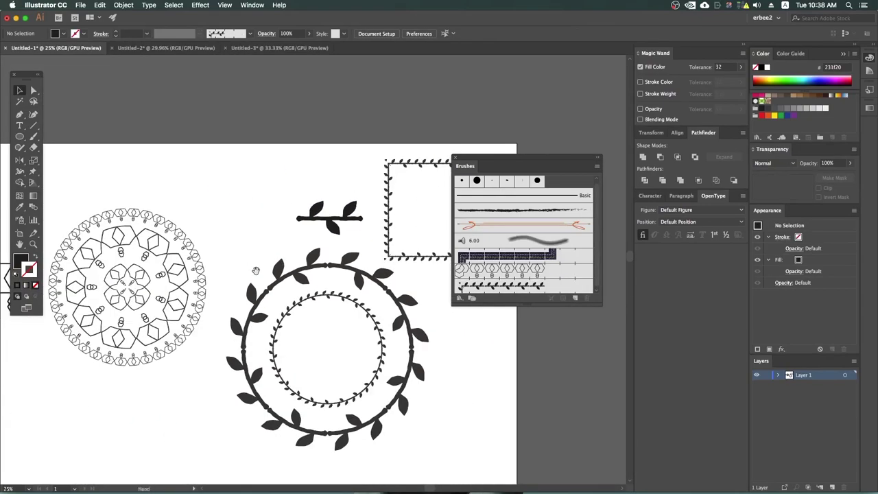
{"action": "scroll", "coordinate": [254, 274], "scroll_direction": "down", "scroll_amount": 3}
{"action": "scroll", "coordinate": [294, 255], "scroll_direction": "left", "scroll_amount": 3}
{"action": "scroll", "coordinate": [195, 214], "scroll_direction": "up", "scroll_amount": 3}
{"action": "scroll", "coordinate": [195, 215], "scroll_direction": "down", "scroll_amount": 1}
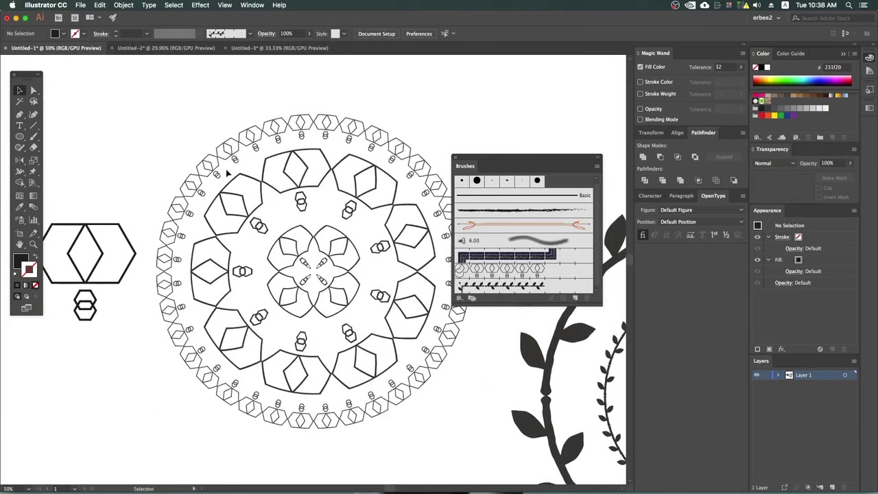
{"action": "scroll", "coordinate": [195, 214], "scroll_direction": "down", "scroll_amount": 1}
{"action": "scroll", "coordinate": [195, 215], "scroll_direction": "down", "scroll_amount": 1}
{"action": "scroll", "coordinate": [157, 235], "scroll_direction": "up", "scroll_amount": 1}
{"action": "scroll", "coordinate": [157, 236], "scroll_direction": "up", "scroll_amount": 1}
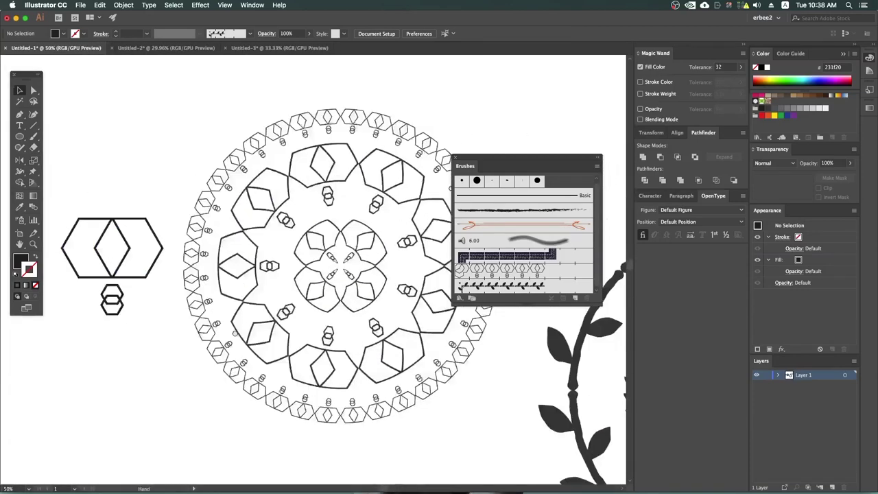
{"action": "left_click_drag", "start_coordinate": [111, 204], "coordinate": [175, 258]}
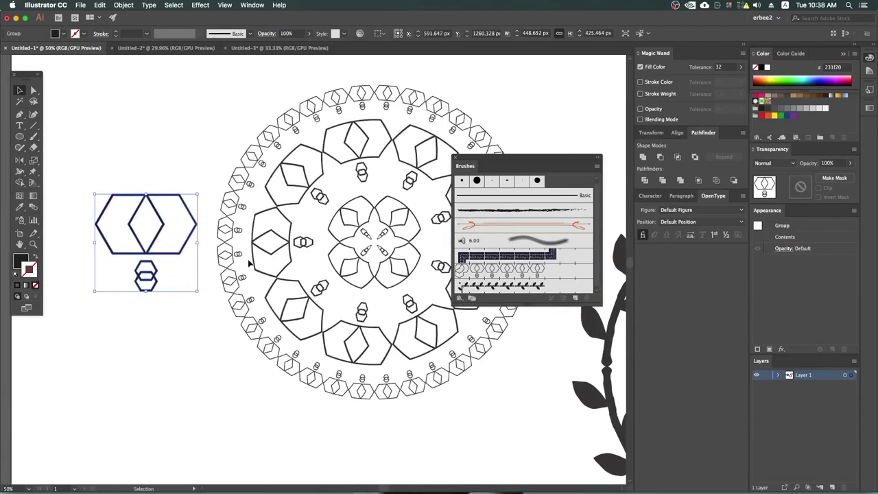
{"action": "scroll", "coordinate": [249, 263], "scroll_direction": "right", "scroll_amount": 6}
{"action": "scroll", "coordinate": [249, 263], "scroll_direction": "right", "scroll_amount": 4}
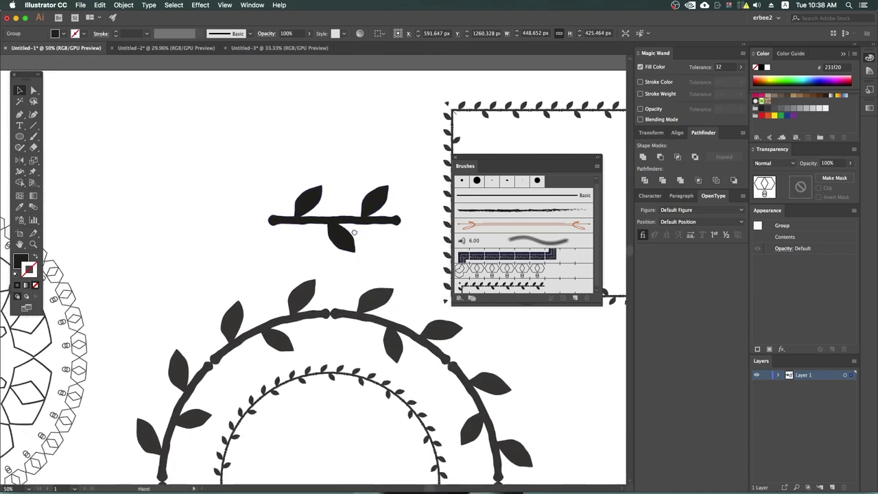
{"action": "scroll", "coordinate": [353, 231], "scroll_direction": "down", "scroll_amount": 3}
{"action": "scroll", "coordinate": [343, 226], "scroll_direction": "down", "scroll_amount": 5}
{"action": "scroll", "coordinate": [343, 227], "scroll_direction": "right", "scroll_amount": 3}
{"action": "scroll", "coordinate": [356, 240], "scroll_direction": "up", "scroll_amount": 2}
{"action": "scroll", "coordinate": [371, 259], "scroll_direction": "up", "scroll_amount": 2}
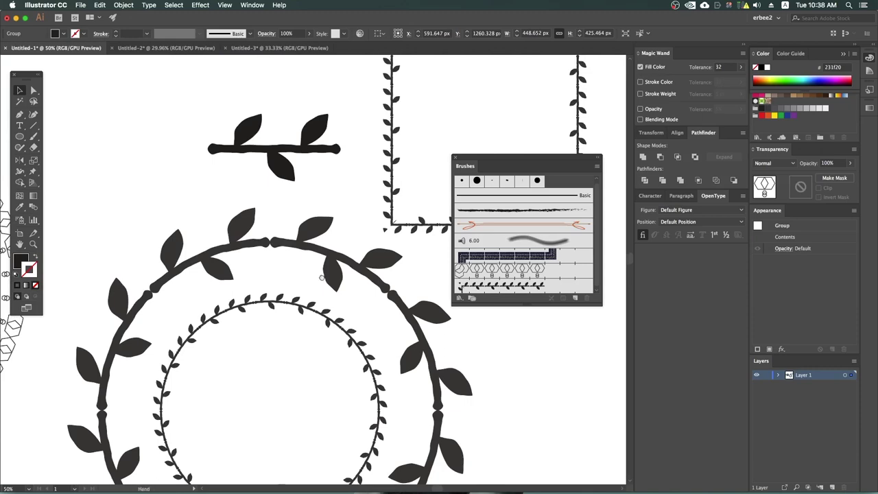
{"action": "scroll", "coordinate": [343, 226], "scroll_direction": "down", "scroll_amount": 5}
{"action": "scroll", "coordinate": [355, 158], "scroll_direction": "down", "scroll_amount": 1}
{"action": "left_click", "coordinate": [354, 159]}
{"action": "scroll", "coordinate": [354, 158], "scroll_direction": "down", "scroll_amount": 2}
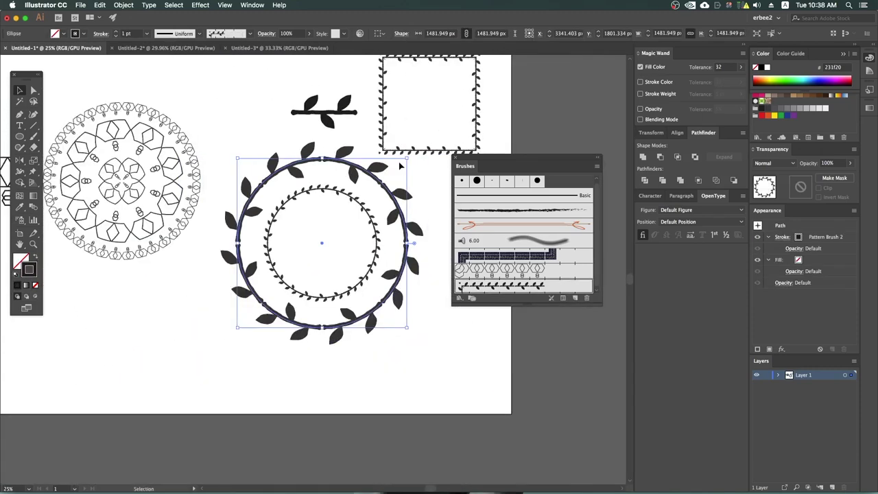
Shrink the leaf ring inside the other and give it a 0.1 pt stroke.
{"action": "left_click_drag", "start_coordinate": [407, 158], "coordinate": [361, 205]}
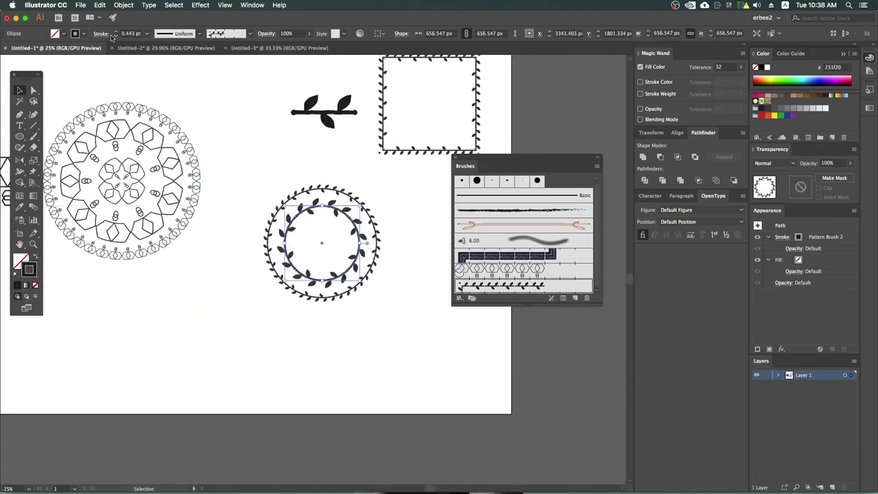
{"action": "left_click", "coordinate": [146, 33]}
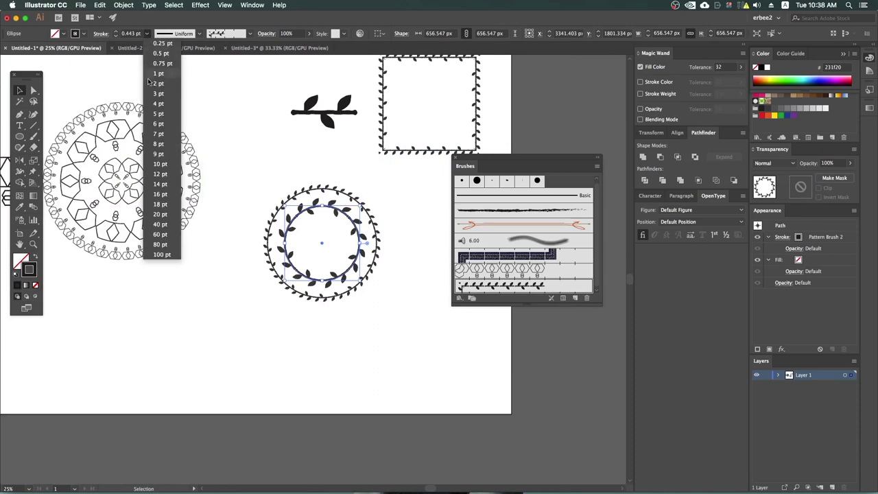
{"action": "left_click", "coordinate": [152, 92]}
{"action": "left_click", "coordinate": [146, 33]}
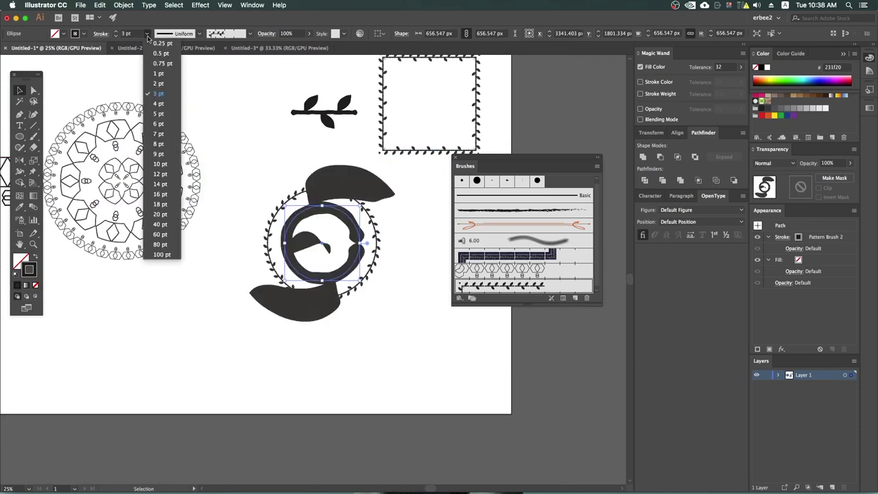
{"action": "left_click", "coordinate": [131, 34]}
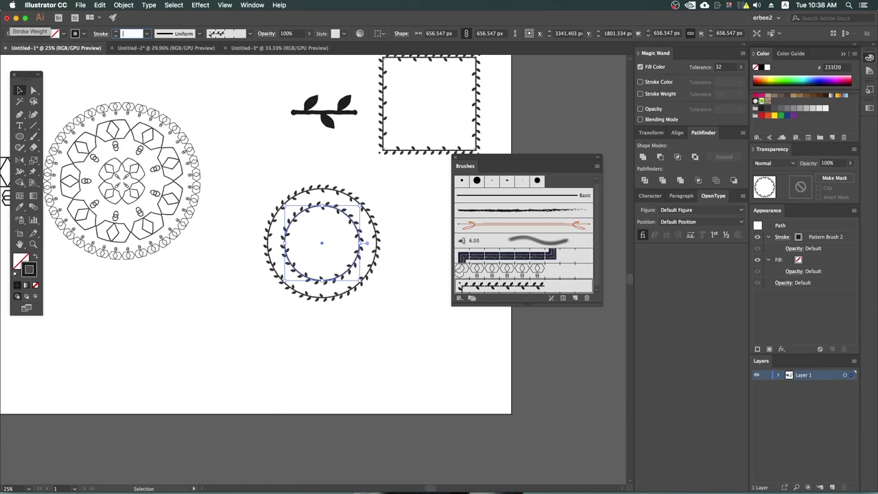
{"action": "type", "text": "10"}
{"action": "key", "text": "Return"}
{"action": "left_click", "coordinate": [314, 364]}
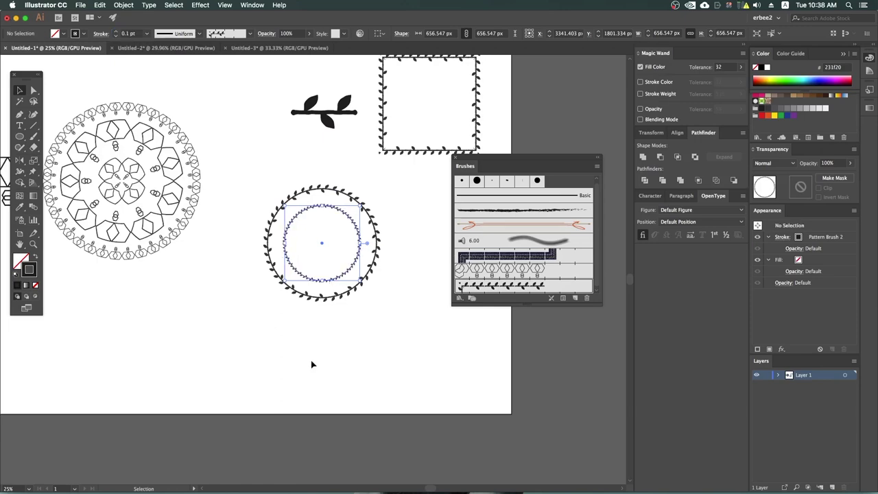
Zoom in on the wreaths and select the outer leaf wreath.
{"action": "key", "text": "ctrl+plus"}
{"action": "key", "text": "ctrl+plus"}
{"action": "key", "text": "ctrl+plus"}
{"action": "scroll", "coordinate": [378, 201], "scroll_direction": "up", "scroll_amount": 1}
{"action": "scroll", "coordinate": [355, 114], "scroll_direction": "up", "scroll_amount": 1}
{"action": "scroll", "coordinate": [331, 262], "scroll_direction": "up", "scroll_amount": 1}
{"action": "scroll", "coordinate": [264, 173], "scroll_direction": "up", "scroll_amount": 1}
{"action": "left_click", "coordinate": [264, 173]}
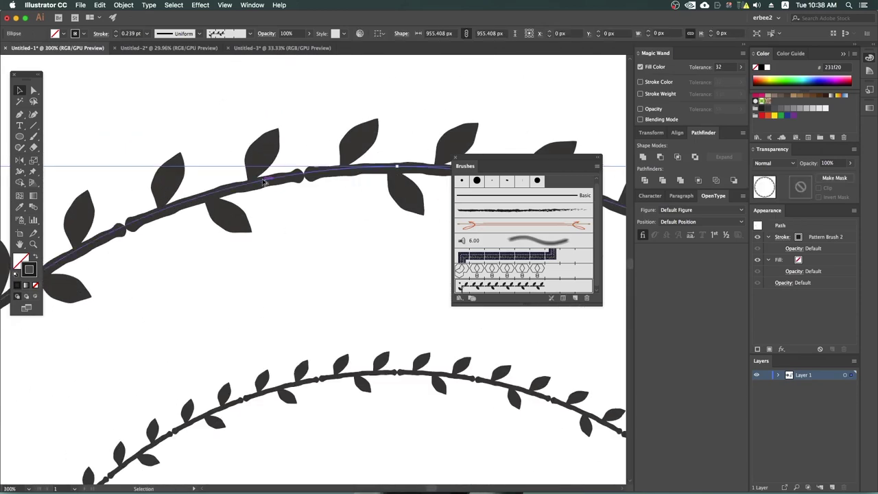
{"action": "scroll", "coordinate": [254, 185], "scroll_direction": "down", "scroll_amount": 4}
{"action": "scroll", "coordinate": [244, 196], "scroll_direction": "up", "scroll_amount": 1}
{"action": "left_click_drag", "start_coordinate": [245, 196], "coordinate": [213, 103]}
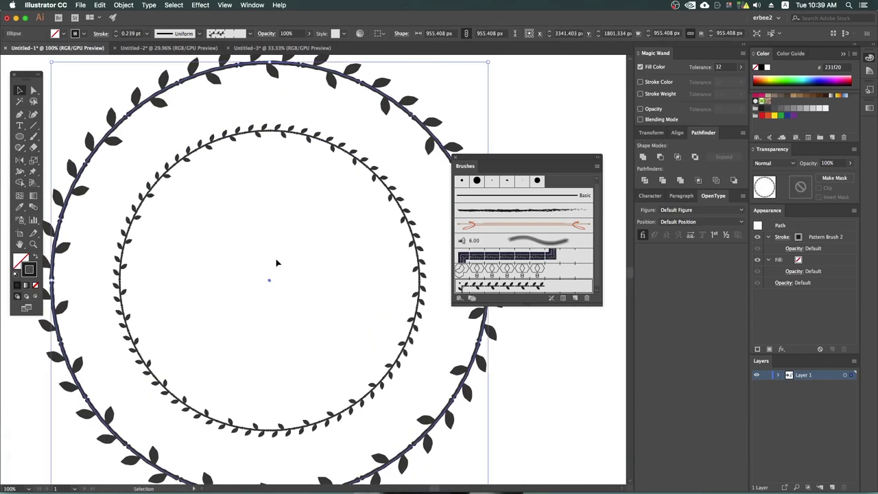
{"action": "scroll", "coordinate": [220, 160], "scroll_direction": "down", "scroll_amount": 1}
{"action": "left_click", "coordinate": [123, 5]}
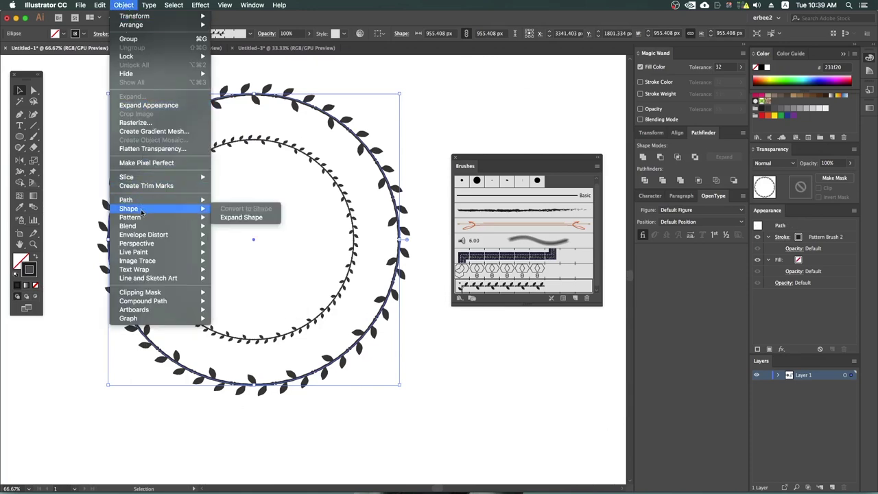
Outline the outer wreath's stroke into filled shapes.
{"action": "mouse_move", "coordinate": [128, 209]}
{"action": "left_click", "coordinate": [260, 228]}
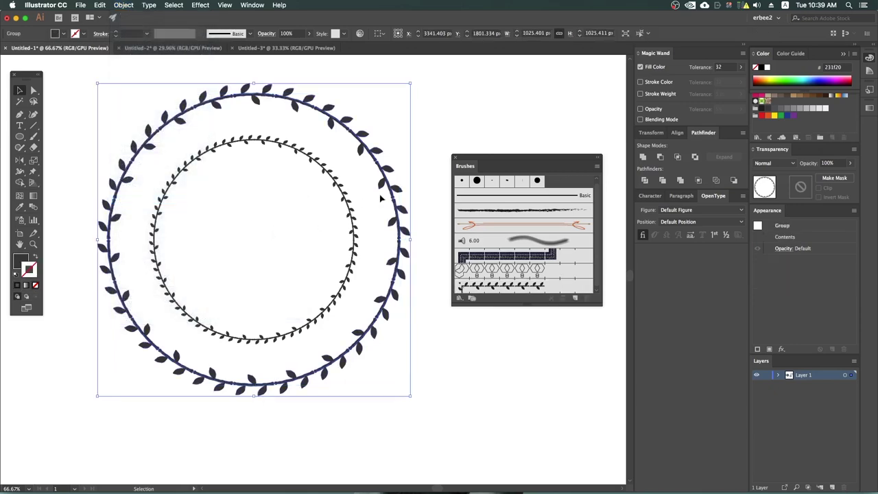
{"action": "scroll", "coordinate": [387, 148], "scroll_direction": "up", "scroll_amount": 5}
{"action": "scroll", "coordinate": [391, 144], "scroll_direction": "up", "scroll_amount": 3}
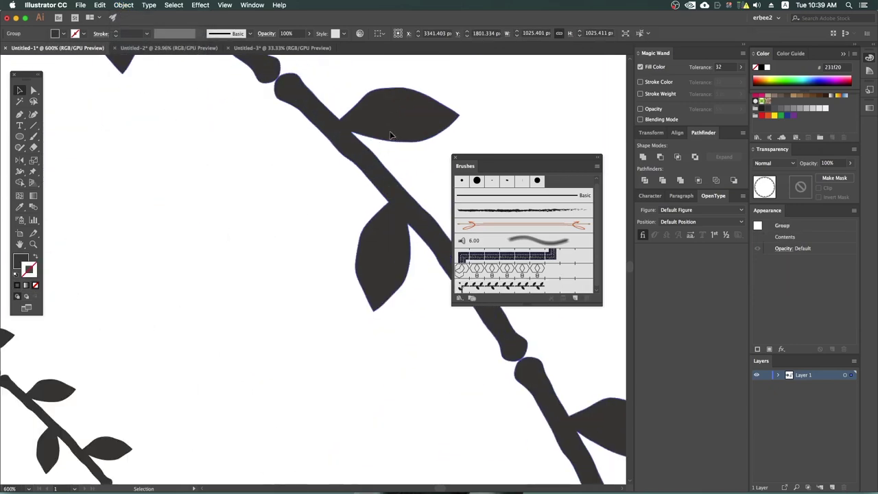
{"action": "scroll", "coordinate": [390, 135], "scroll_direction": "down", "scroll_amount": 5}
{"action": "scroll", "coordinate": [389, 135], "scroll_direction": "left", "scroll_amount": 5}
Pull one leaf's tip anchor outward into a long spike with Direct Selection.
{"action": "key", "text": "a"}
{"action": "left_click", "coordinate": [282, 234]}
{"action": "left_click_drag", "start_coordinate": [282, 234], "coordinate": [408, 235]}
{"action": "scroll", "coordinate": [384, 241], "scroll_direction": "down", "scroll_amount": 3}
{"action": "scroll", "coordinate": [391, 198], "scroll_direction": "down", "scroll_amount": 3}
{"action": "scroll", "coordinate": [401, 233], "scroll_direction": "down", "scroll_amount": 3}
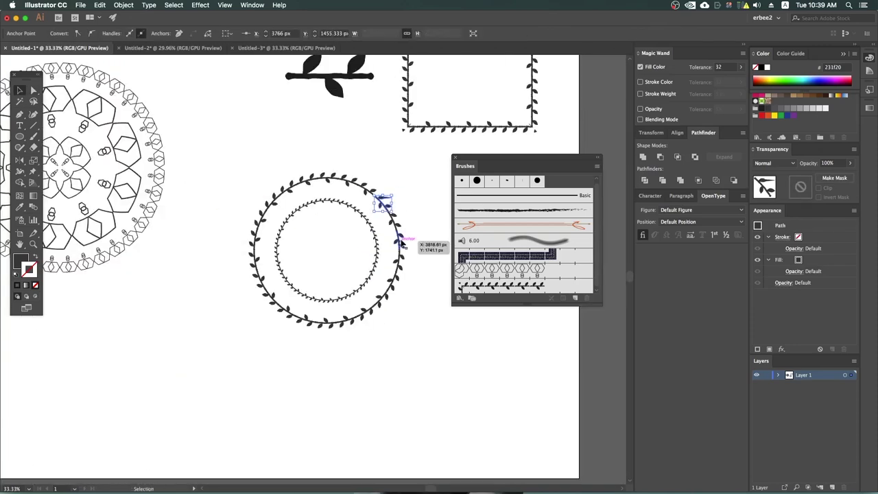
{"action": "left_click", "coordinate": [417, 238]}
{"action": "scroll", "coordinate": [416, 237], "scroll_direction": "up", "scroll_amount": 1}
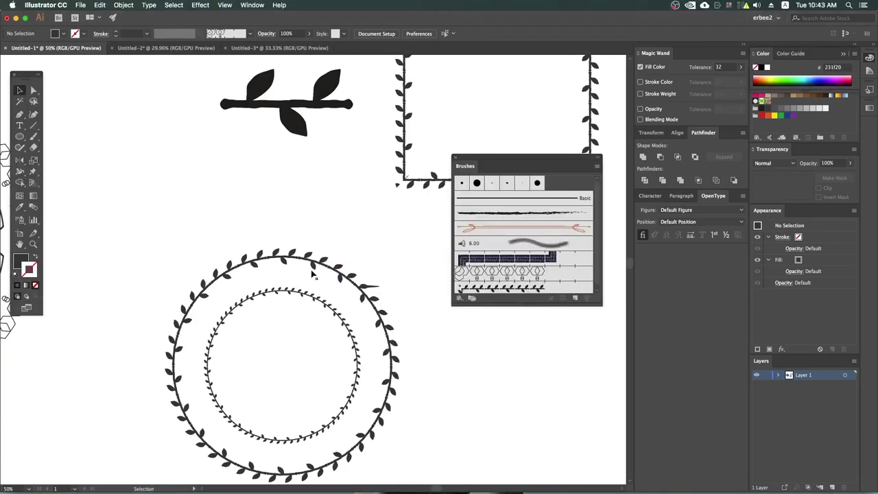
{"action": "scroll", "coordinate": [325, 273], "scroll_direction": "down", "scroll_amount": 2}
{"action": "scroll", "coordinate": [260, 251], "scroll_direction": "left", "scroll_amount": 4}
{"action": "scroll", "coordinate": [205, 247], "scroll_direction": "left", "scroll_amount": 5}
{"action": "scroll", "coordinate": [12, 143], "scroll_direction": "down", "scroll_amount": 5}
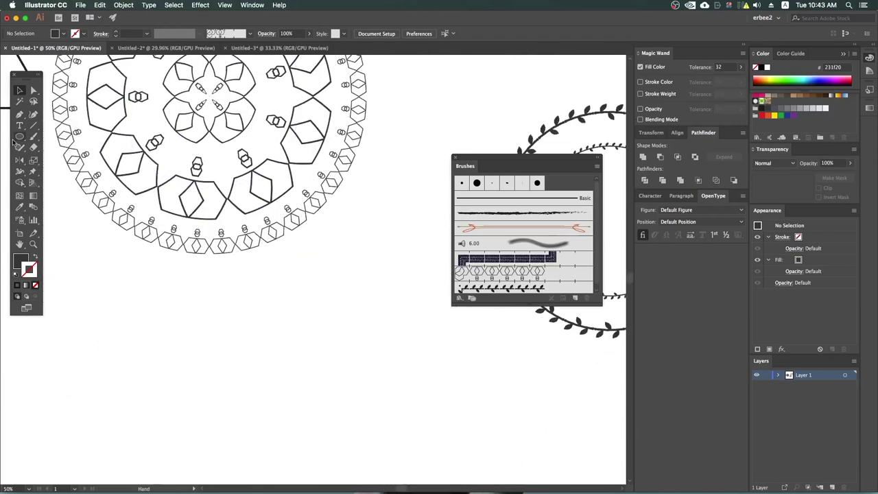
{"action": "left_click", "coordinate": [20, 135]}
Draw a circle below the mandala and give it the hexagon pattern brush at 0.1 pt.
{"action": "left_click_drag", "start_coordinate": [182, 287], "coordinate": [306, 410], "text": "shift"}
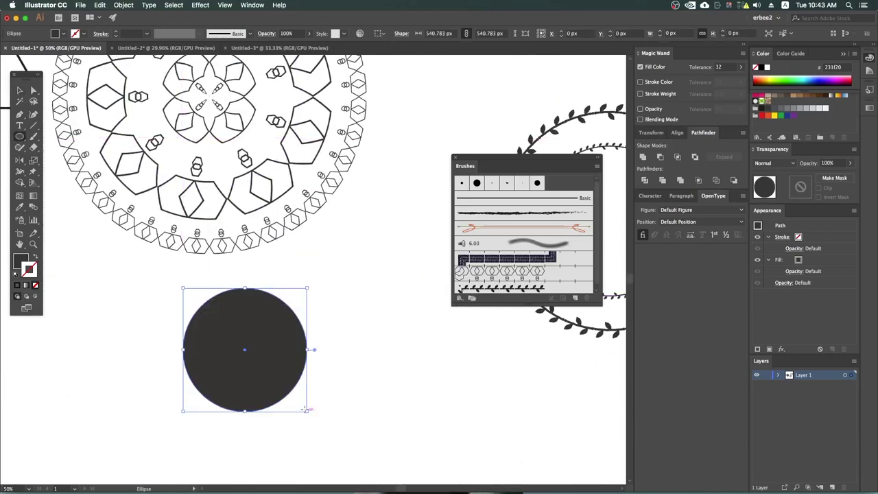
{"action": "key", "text": "v"}
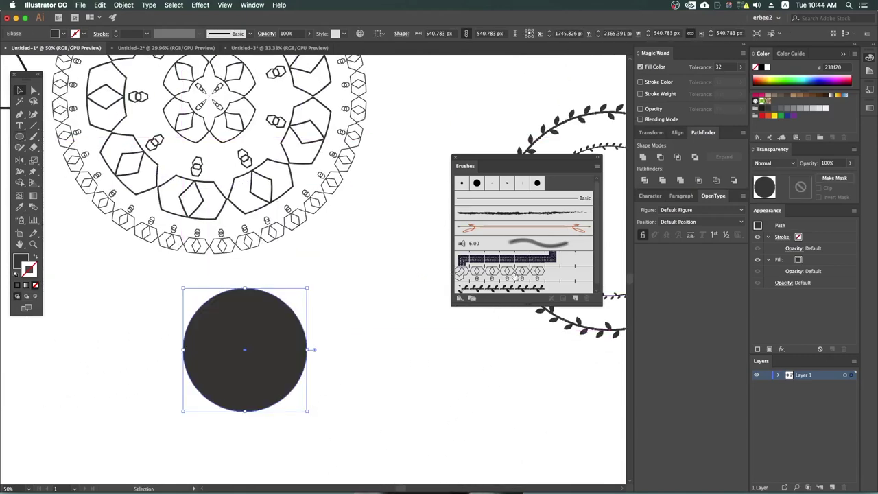
{"action": "left_click", "coordinate": [515, 273]}
{"action": "triple_click", "coordinate": [126, 33]}
{"action": "type", "text": "0.1"}
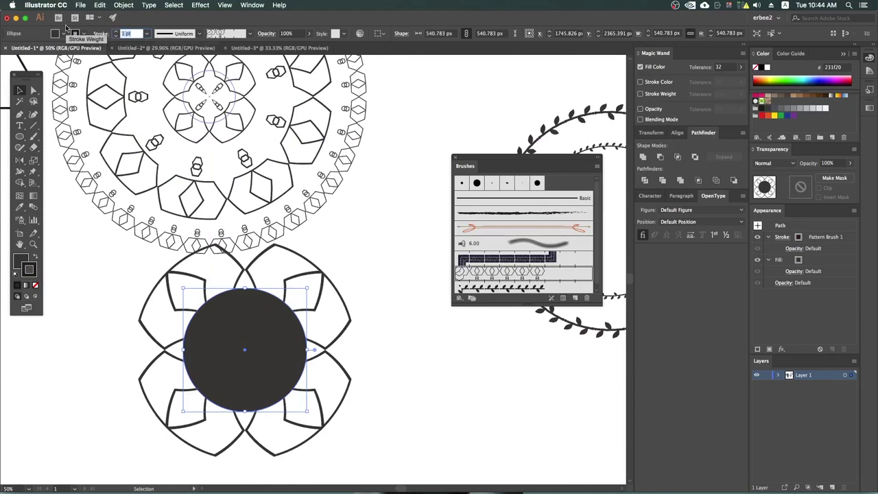
{"action": "key", "text": "Return"}
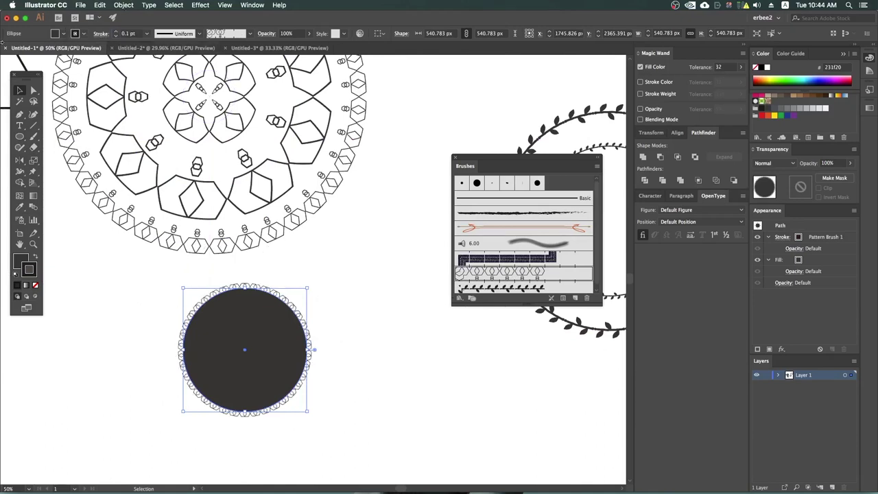
Set the circle's fill to None and its stroke to a light blue swatch.
{"action": "left_click", "coordinate": [56, 33]}
{"action": "left_click", "coordinate": [5, 50]}
{"action": "left_click", "coordinate": [75, 33]}
{"action": "left_click", "coordinate": [64, 60]}
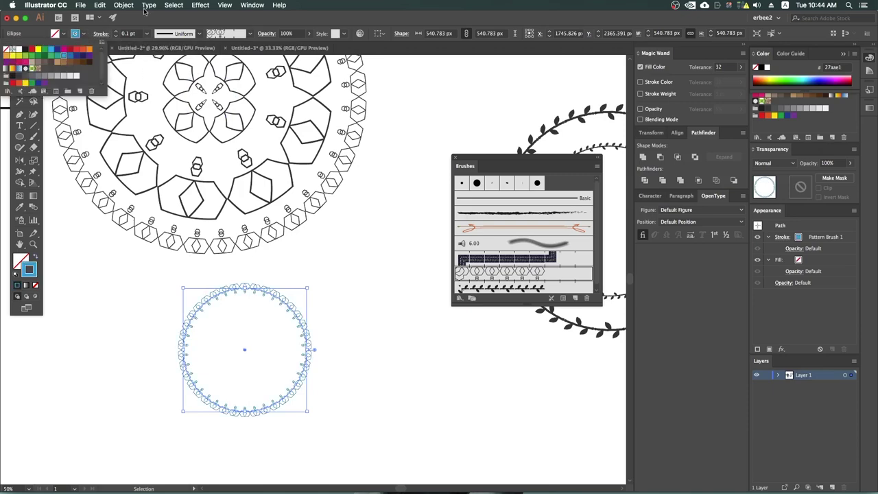
{"action": "left_click", "coordinate": [308, 308]}
{"action": "scroll", "coordinate": [294, 308], "scroll_direction": "up", "scroll_amount": 4}
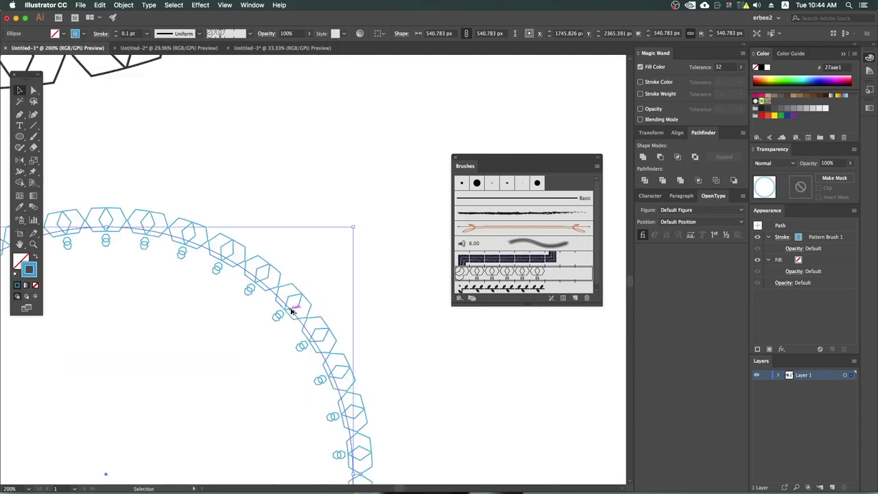
{"action": "scroll", "coordinate": [380, 256], "scroll_direction": "down", "scroll_amount": 3}
{"action": "left_click", "coordinate": [391, 274]}
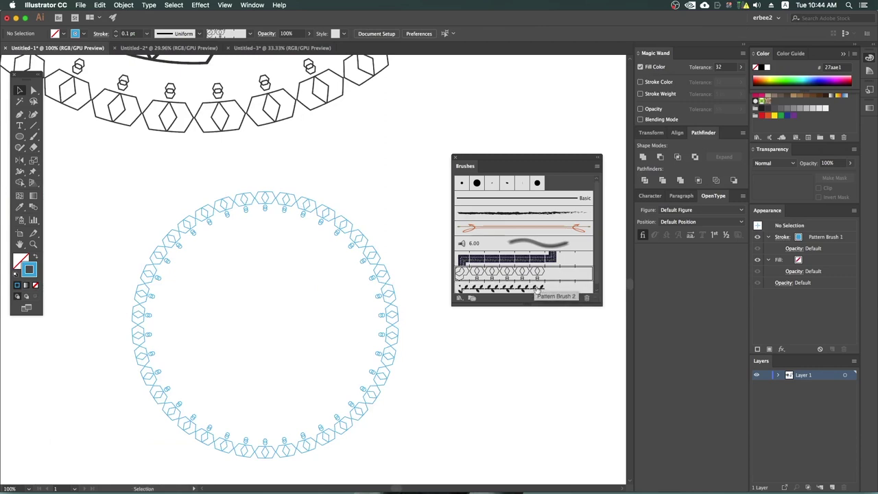
{"action": "left_click", "coordinate": [549, 275]}
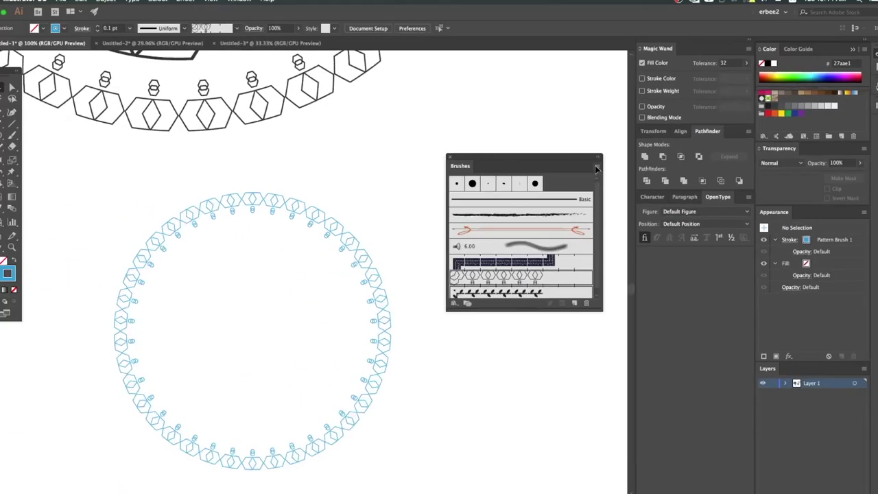
Trash the Denim Seam, Mop and Divider brushes, confirming each deletion.
{"action": "left_click", "coordinate": [596, 167]}
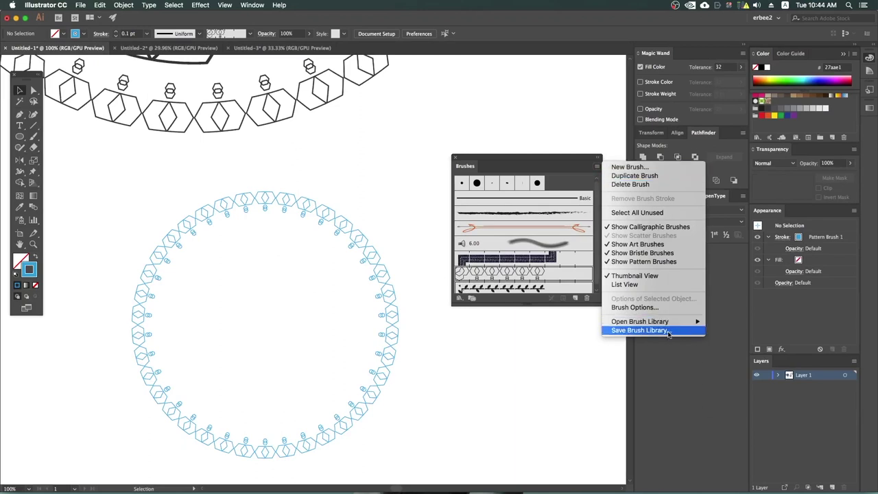
{"action": "left_click", "coordinate": [566, 259]}
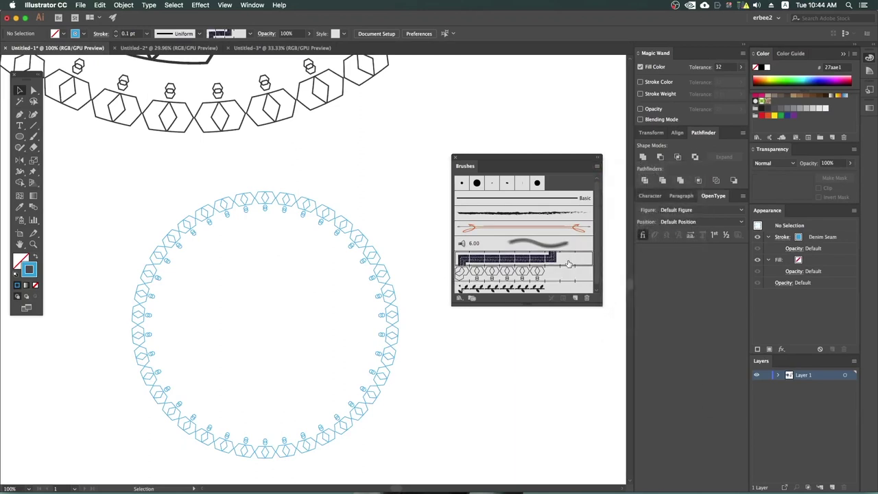
{"action": "left_click", "coordinate": [587, 298]}
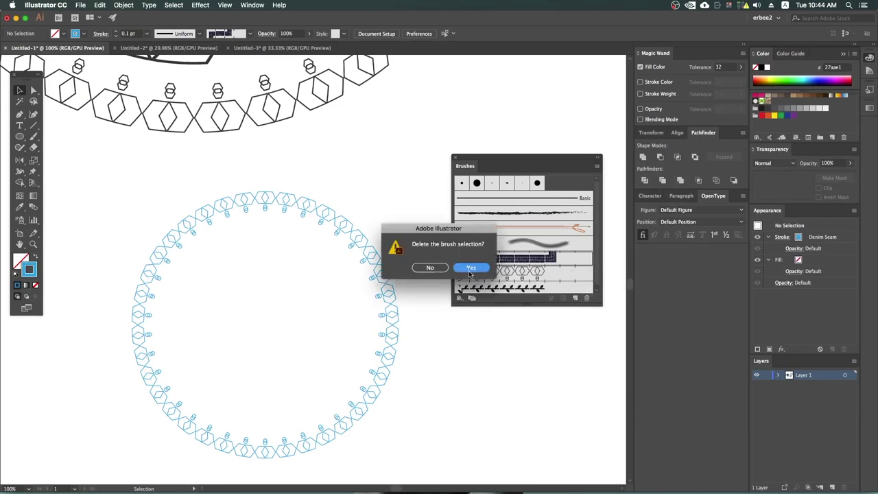
{"action": "left_click", "coordinate": [470, 268]}
{"action": "left_click", "coordinate": [528, 242]}
{"action": "left_click", "coordinate": [586, 297]}
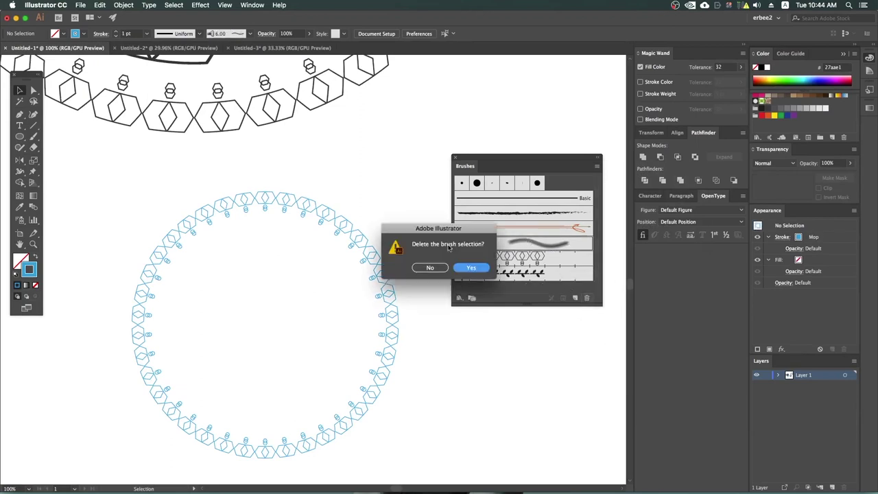
{"action": "left_click", "coordinate": [471, 268]}
{"action": "left_click", "coordinate": [539, 228]}
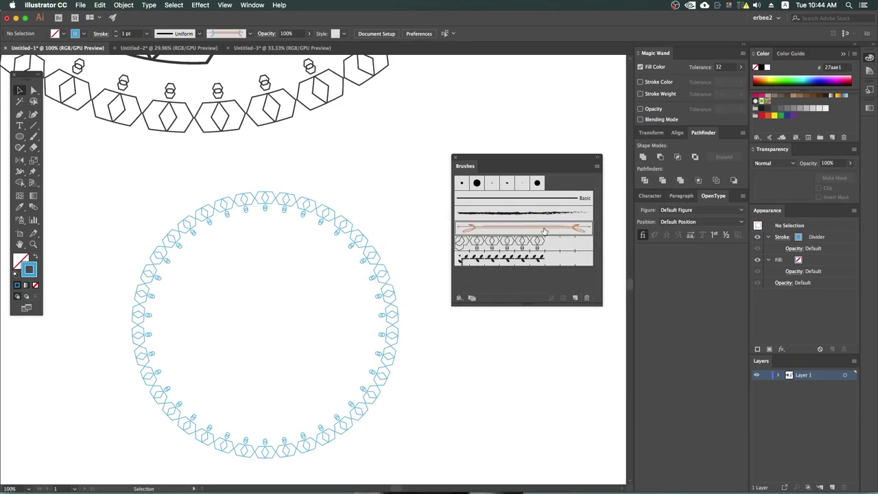
{"action": "left_click", "coordinate": [586, 297]}
{"action": "left_click", "coordinate": [472, 268]}
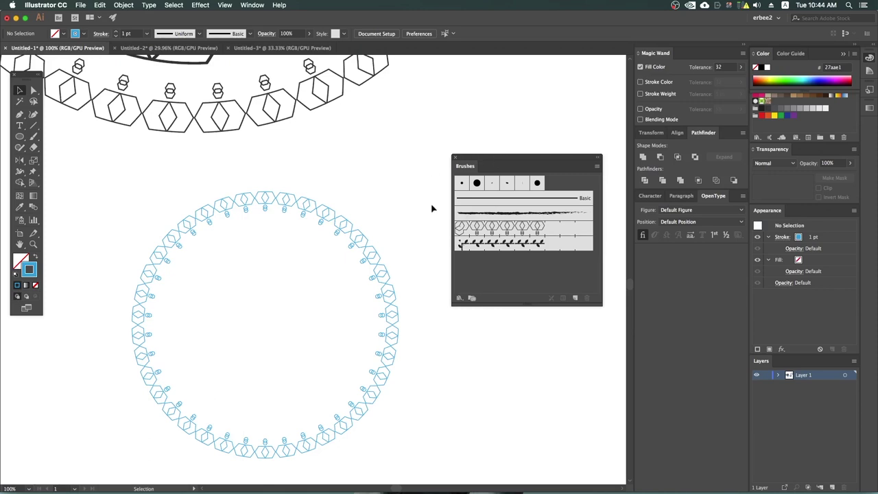
{"action": "left_click", "coordinate": [597, 166]}
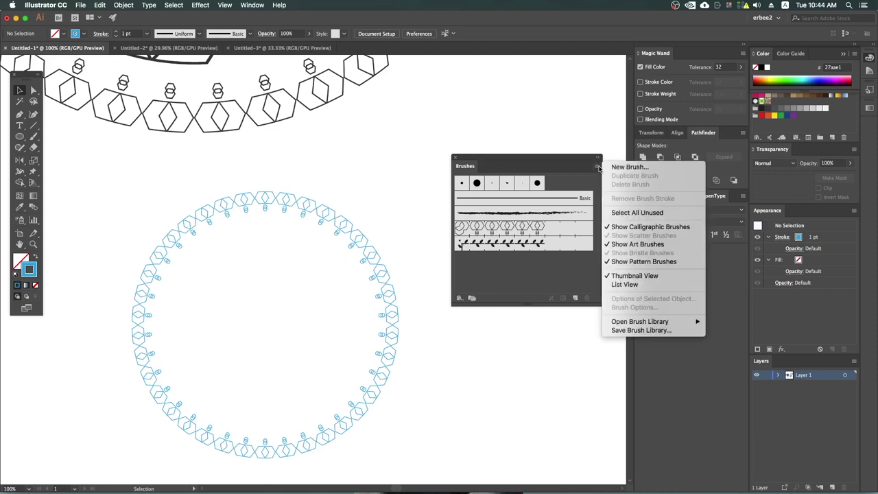
{"action": "left_click", "coordinate": [633, 331]}
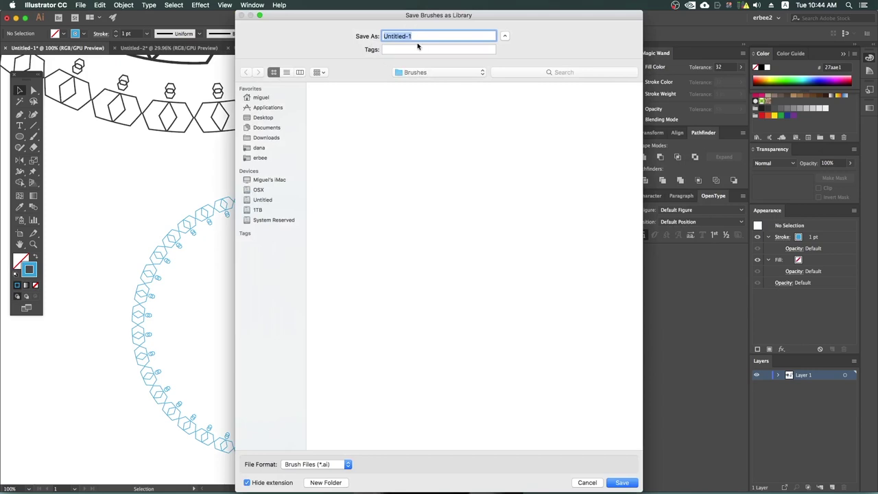
{"action": "type", "text": "sample vect"}
{"action": "left_click", "coordinate": [587, 482]}
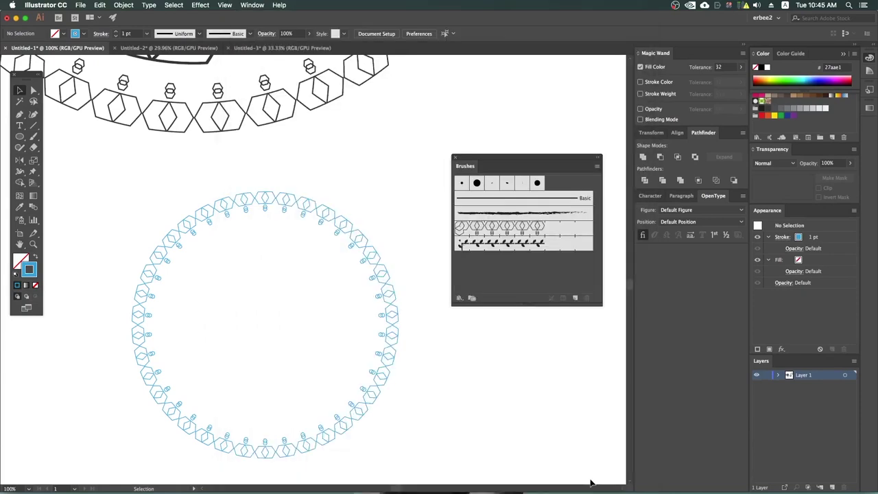
{"action": "left_click", "coordinate": [384, 293]}
{"action": "left_click", "coordinate": [432, 202]}
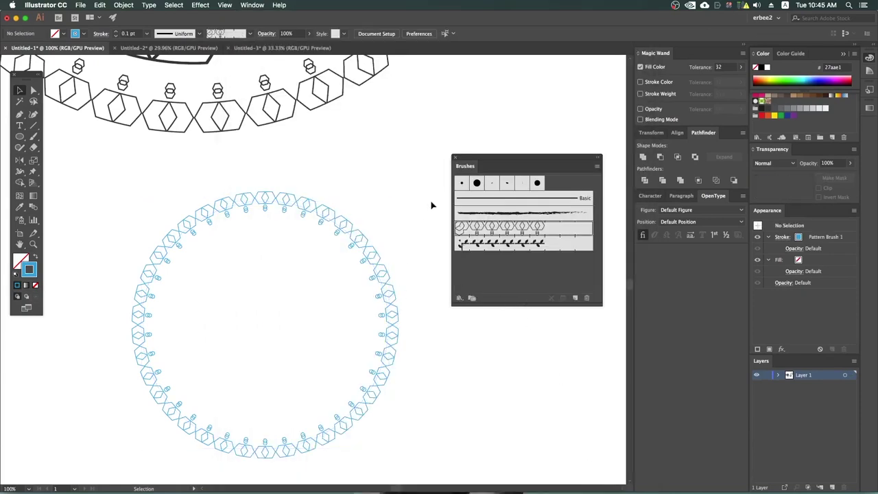